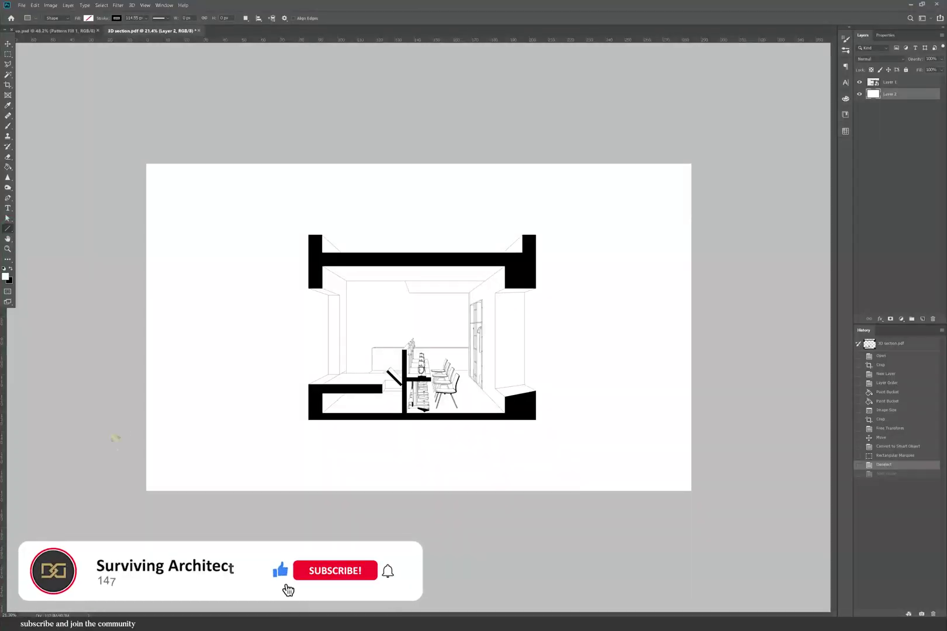
- Draw a horizontal ground line across the full canvas below the section and nudge it up to the underside of the base
{"action": "left_click_drag", "start_coordinate": [146, 426], "coordinate": [690, 468]}
{"action": "scroll", "coordinate": [324, 421], "scroll_direction": "up", "scroll_amount": 2}
{"action": "left_click", "coordinate": [8, 45]}
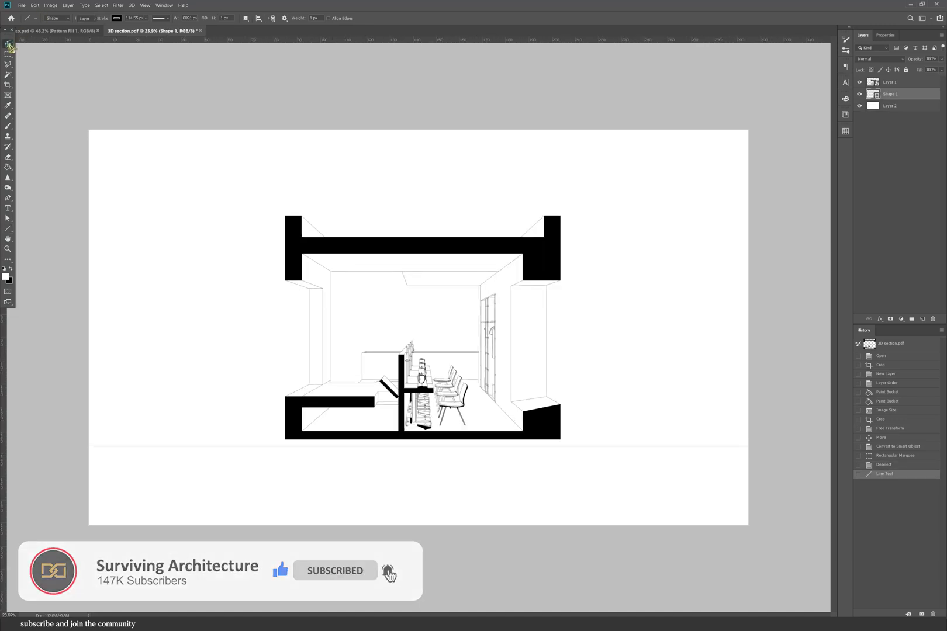
{"action": "key", "text": "Up"}
{"action": "key", "text": "shift+Up"}
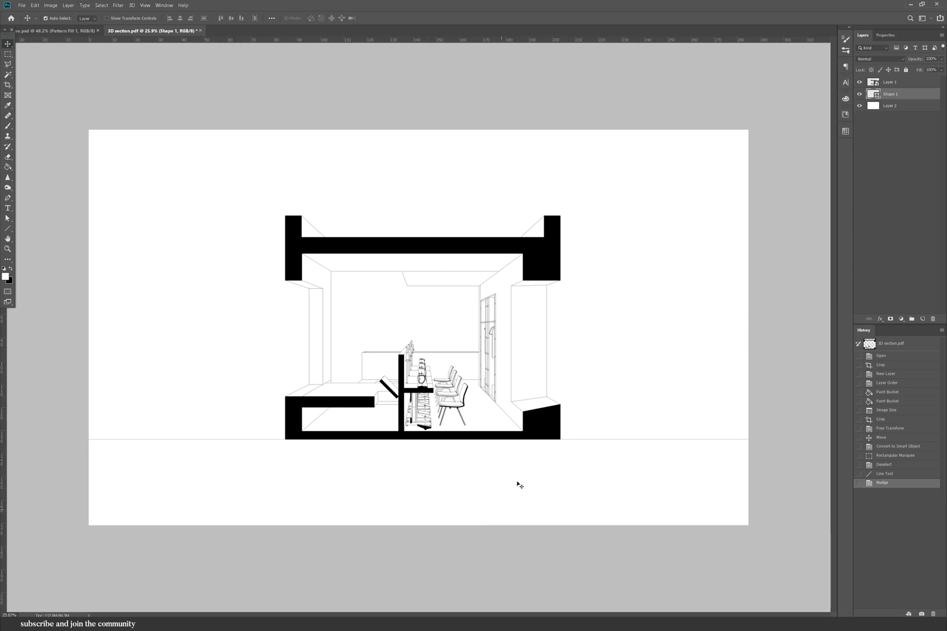
{"action": "scroll", "coordinate": [516, 483], "scroll_direction": "down", "scroll_amount": 4}
{"action": "scroll", "coordinate": [292, 396], "scroll_direction": "up", "scroll_amount": 6}
{"action": "scroll", "coordinate": [238, 501], "scroll_direction": "up", "scroll_amount": 5}
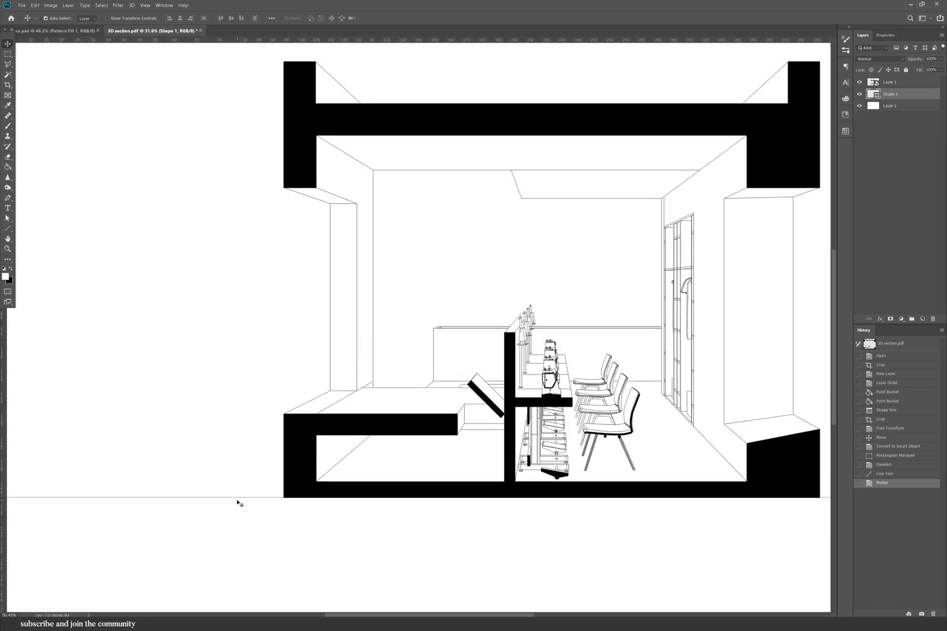
{"action": "scroll", "coordinate": [332, 457], "scroll_direction": "down", "scroll_amount": 3}
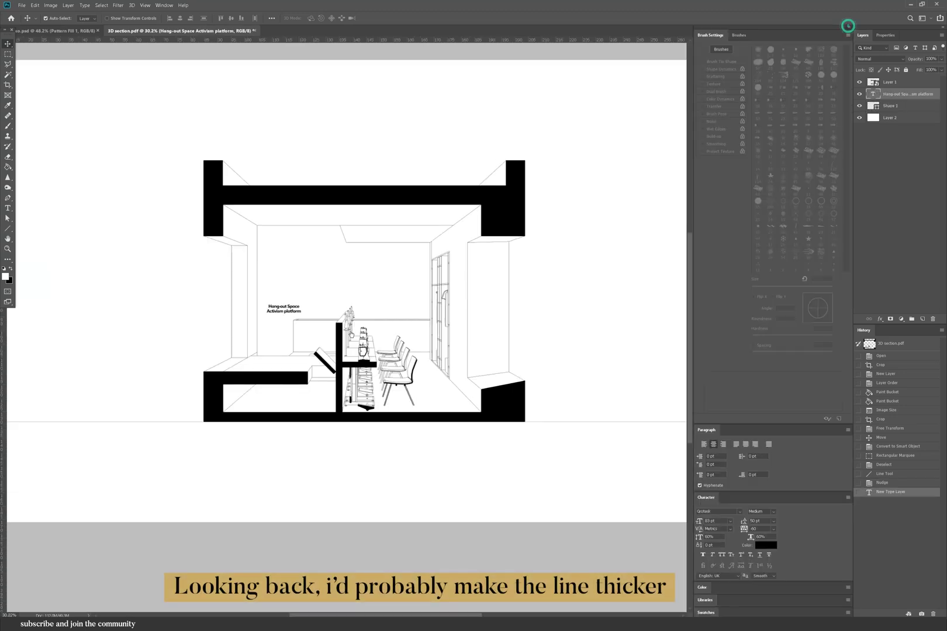
- Enlarge the "Hang-out Space Activism platform" label and place a copy of it above the row of desks and chairs
{"action": "left_click", "coordinate": [848, 26]}
{"action": "scroll", "coordinate": [254, 303], "scroll_direction": "up", "scroll_amount": 1}
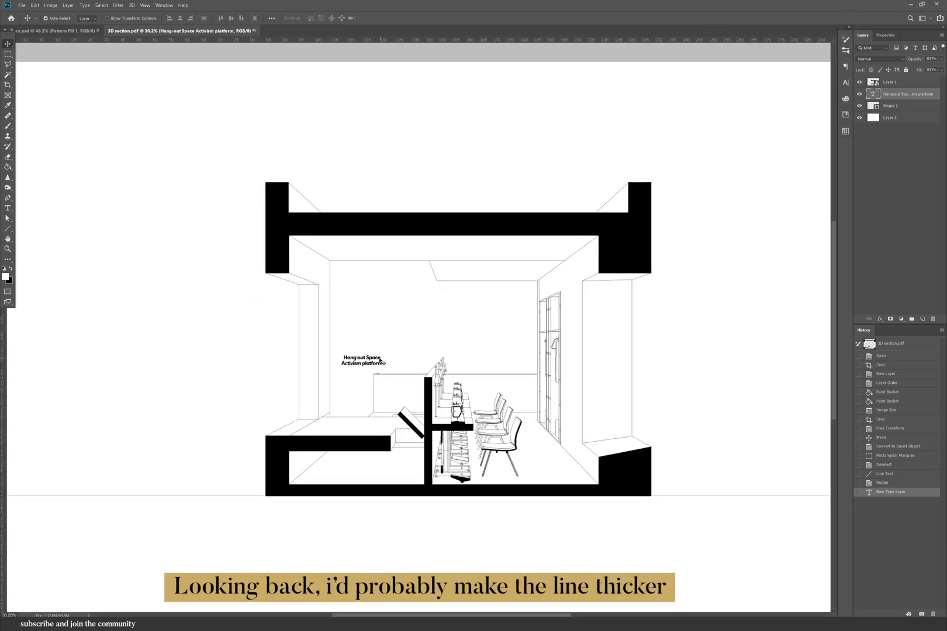
{"action": "key", "text": "ctrl+t"}
{"action": "left_click_drag", "start_coordinate": [402, 344], "coordinate": [506, 345]}
{"action": "key", "text": "Return"}
- Replace the text of the copied label above the desks with "DIY Workshop"
{"action": "key", "text": "t"}
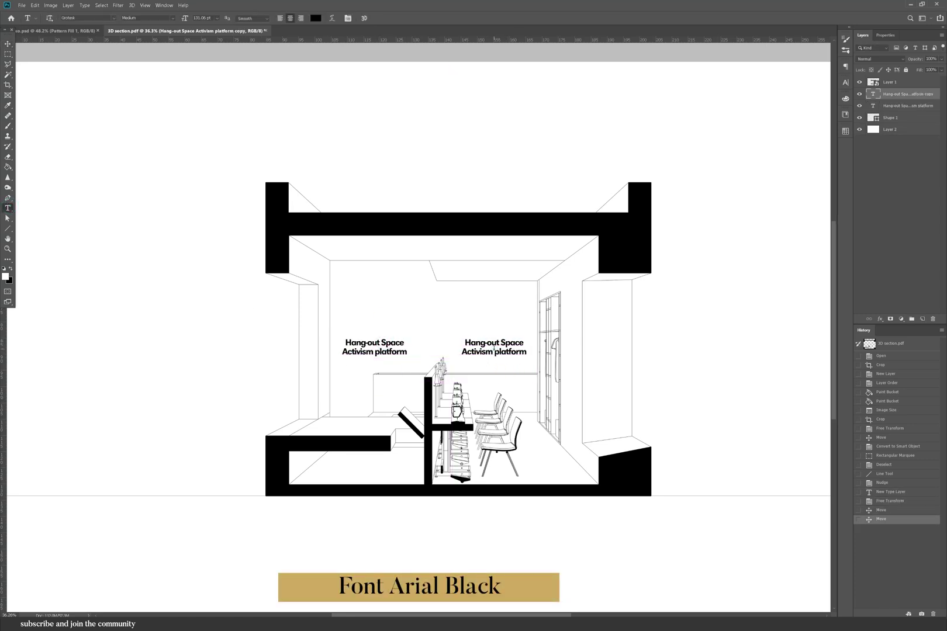
{"action": "left_click", "coordinate": [497, 345]}
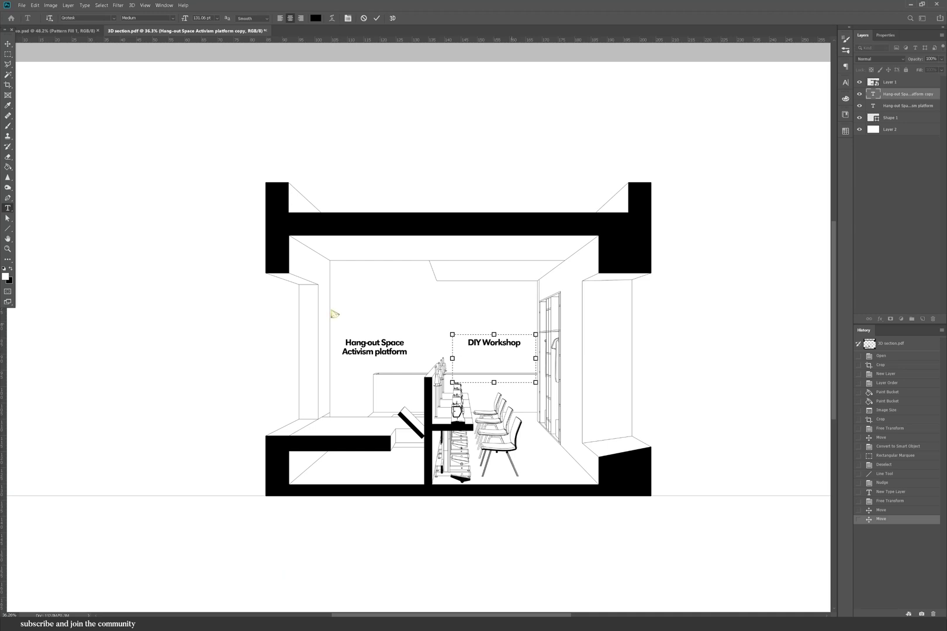
{"action": "left_click", "coordinate": [7, 44]}
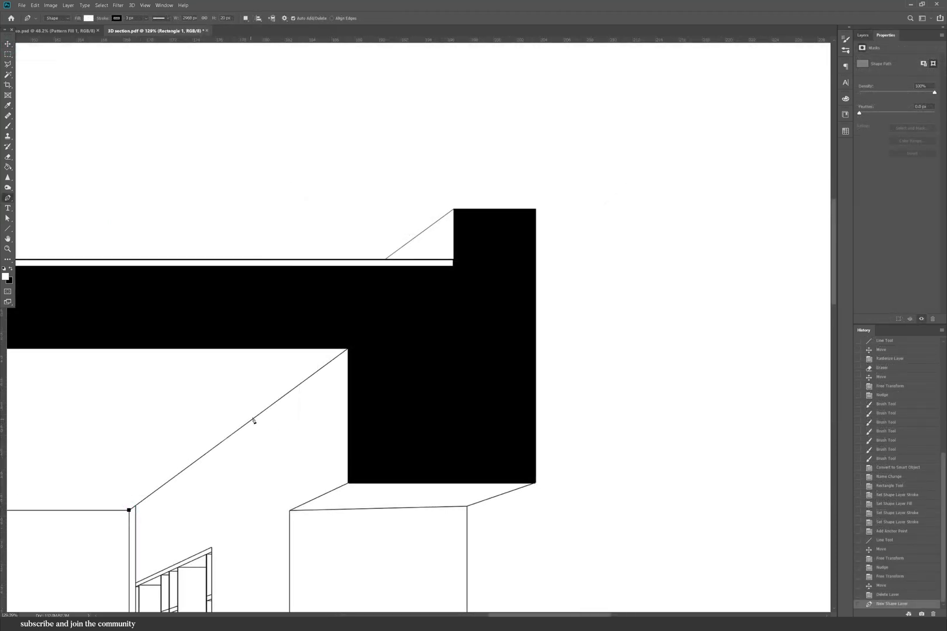
- Draw an unfilled Pen tool leader line, about 590 by 230 px, running along the sloping ceiling edge and then horizontally into the wall
{"action": "left_click", "coordinate": [258, 416]}
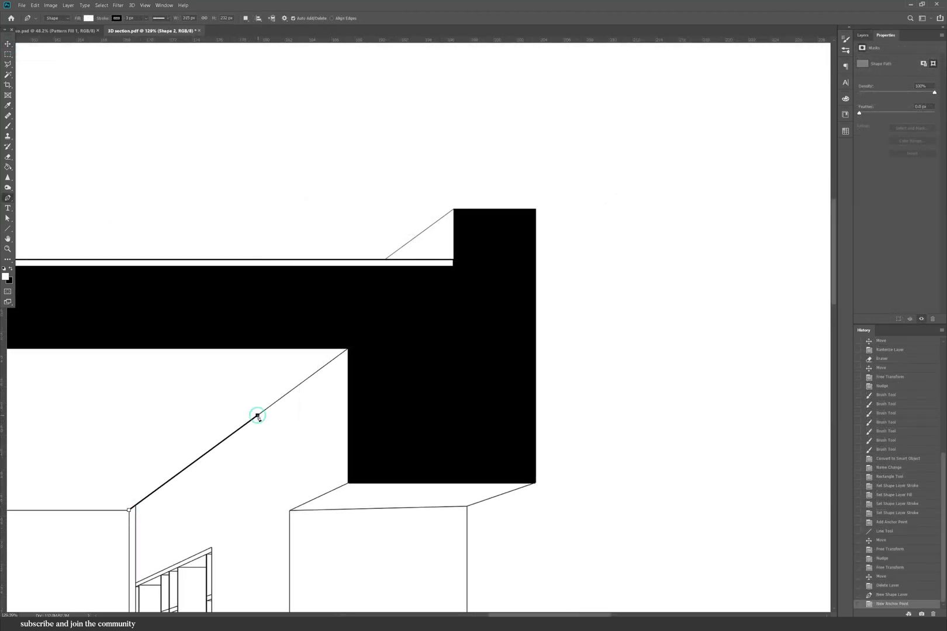
{"action": "left_click", "coordinate": [369, 413]}
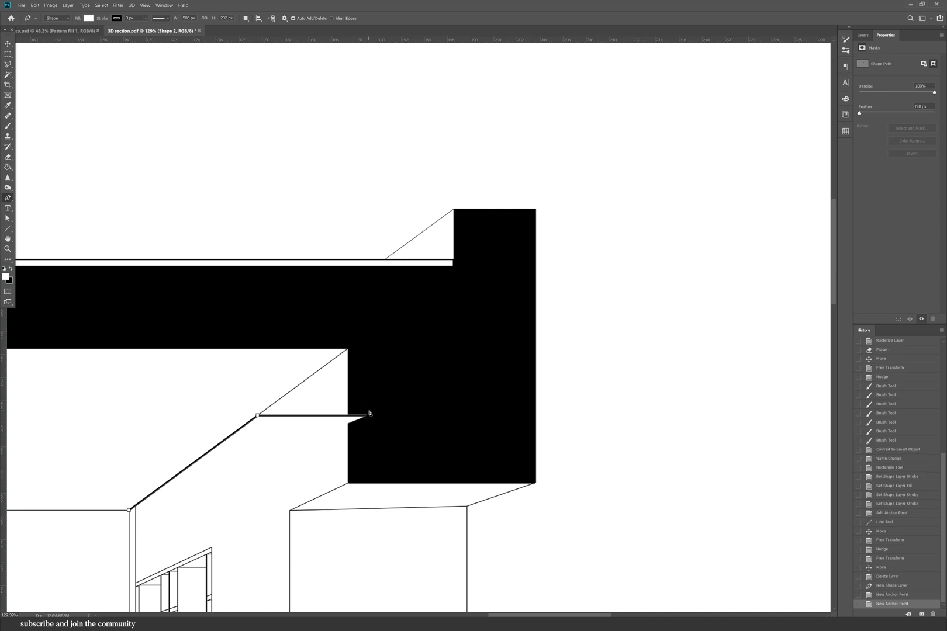
{"action": "left_click", "coordinate": [89, 19]}
{"action": "left_click", "coordinate": [54, 33]}
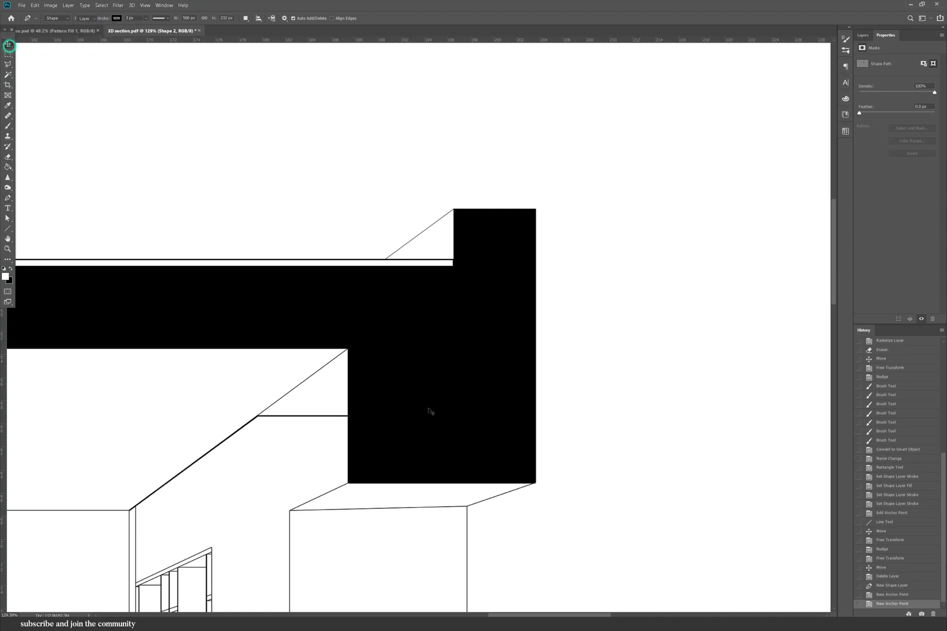
- Move the leader line above the roof's right-hand parapet and extend its lower end down to the roof surface
{"action": "key", "text": "v"}
{"action": "left_click_drag", "start_coordinate": [310, 418], "coordinate": [533, 156]}
{"action": "scroll", "coordinate": [531, 137], "scroll_direction": "up", "scroll_amount": 2}
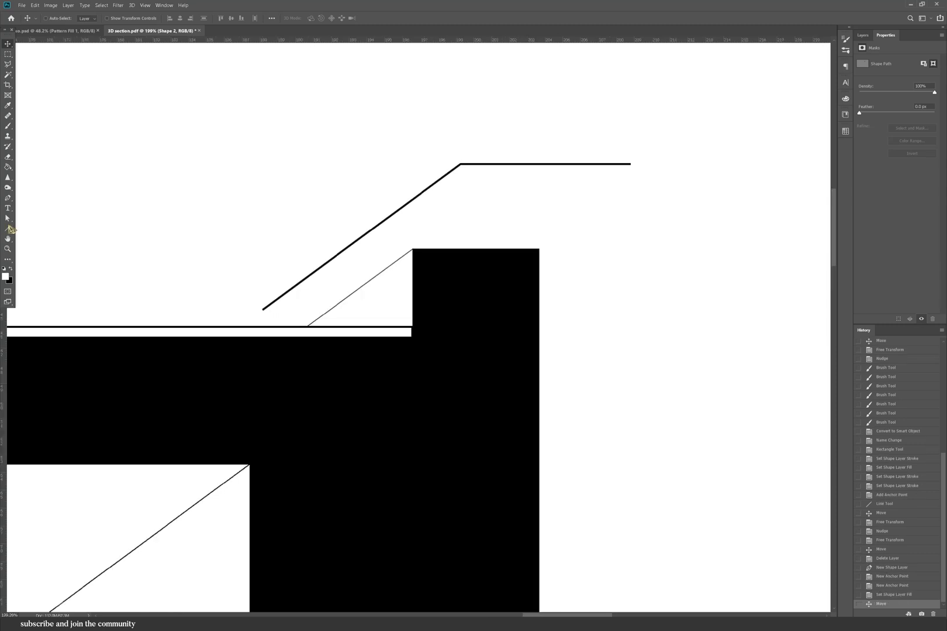
{"action": "key", "text": "a"}
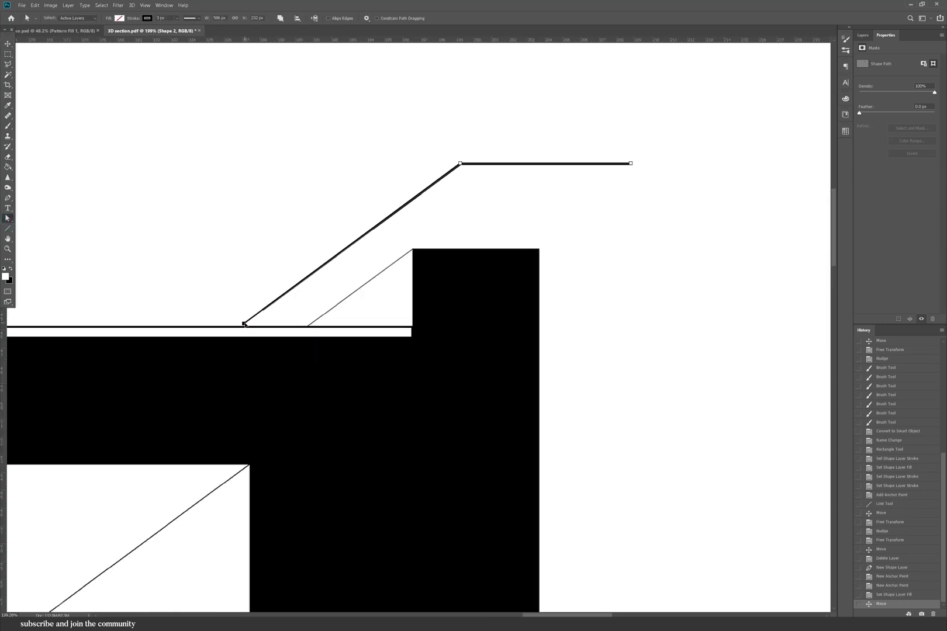
{"action": "left_click", "coordinate": [241, 327]}
{"action": "scroll", "coordinate": [201, 357], "scroll_direction": "down", "scroll_amount": 2}
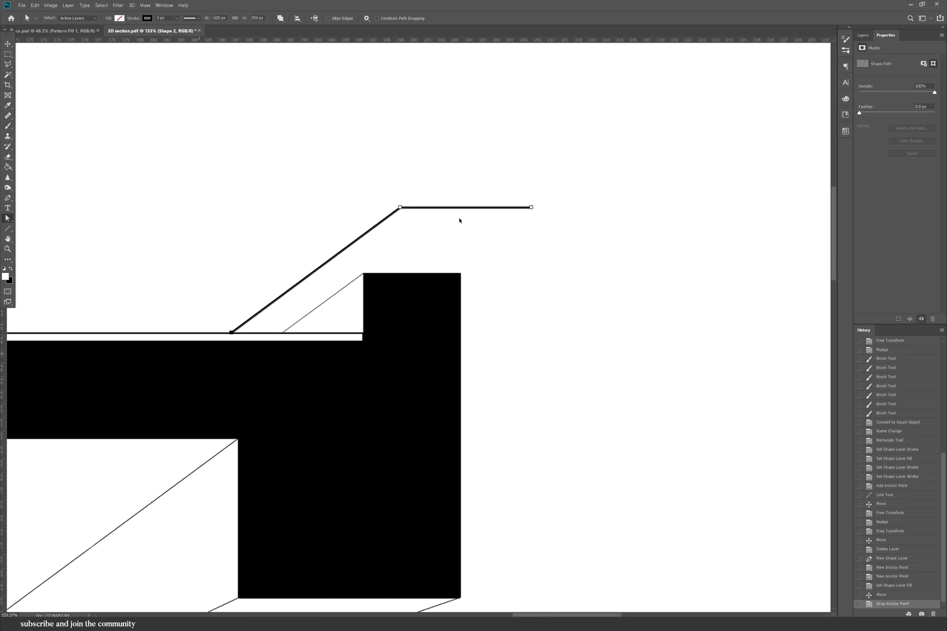
- Extend the leader line's horizontal segment outward until the shape is about 2050 px wide
{"action": "left_click_drag", "start_coordinate": [658, 215], "coordinate": [821, 213]}
{"action": "scroll", "coordinate": [186, 247], "scroll_direction": "down", "scroll_amount": 4}
{"action": "left_click_drag", "start_coordinate": [548, 228], "coordinate": [780, 229]}
{"action": "left_click", "coordinate": [735, 286]}
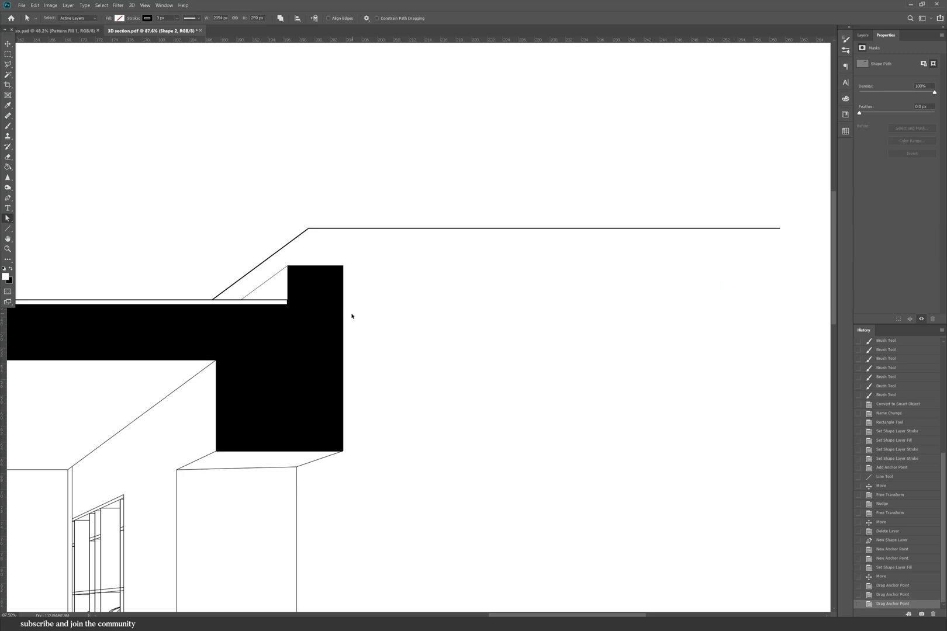
- Add the label "Reduced Urban Heat Island" in black just above the leader line's horizontal segment
{"action": "scroll", "coordinate": [349, 315], "scroll_direction": "down", "scroll_amount": 4}
{"action": "scroll", "coordinate": [693, 291], "scroll_direction": "up", "scroll_amount": 2}
{"action": "left_click", "coordinate": [8, 210]}
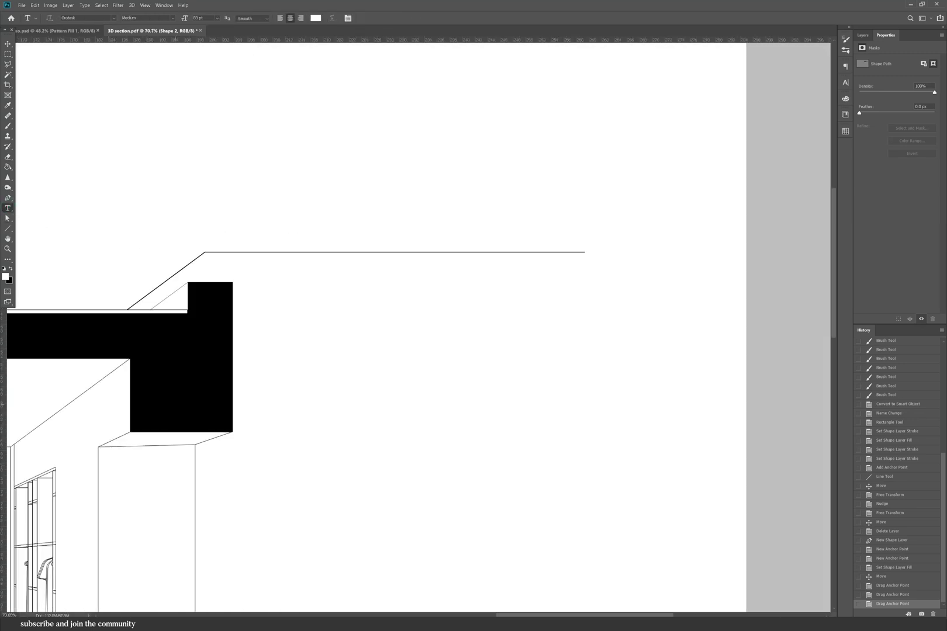
{"action": "left_click", "coordinate": [379, 245]}
{"action": "type", "text": "P"}
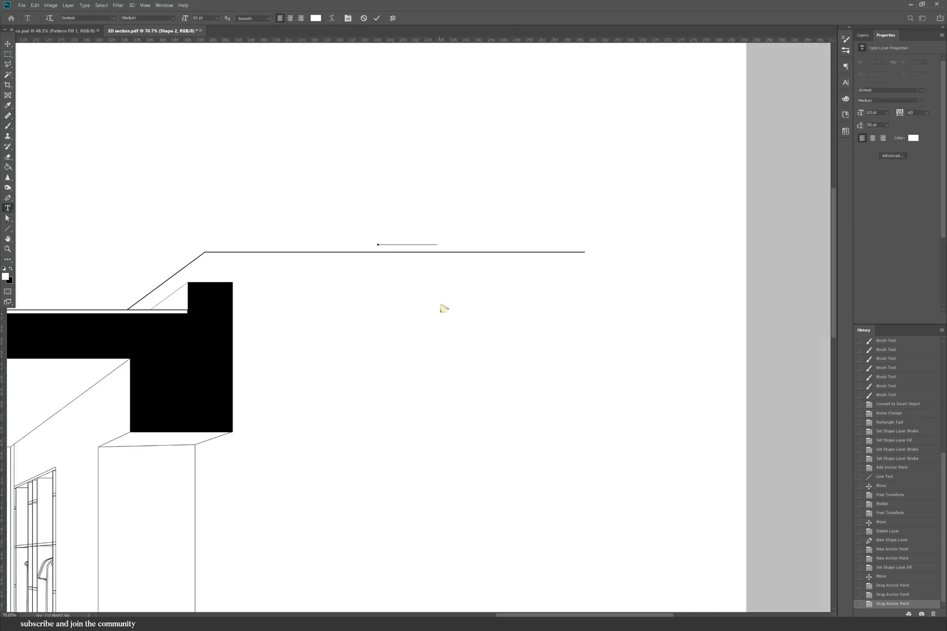
{"action": "left_click", "coordinate": [315, 18]}
{"action": "left_click", "coordinate": [639, 343]}
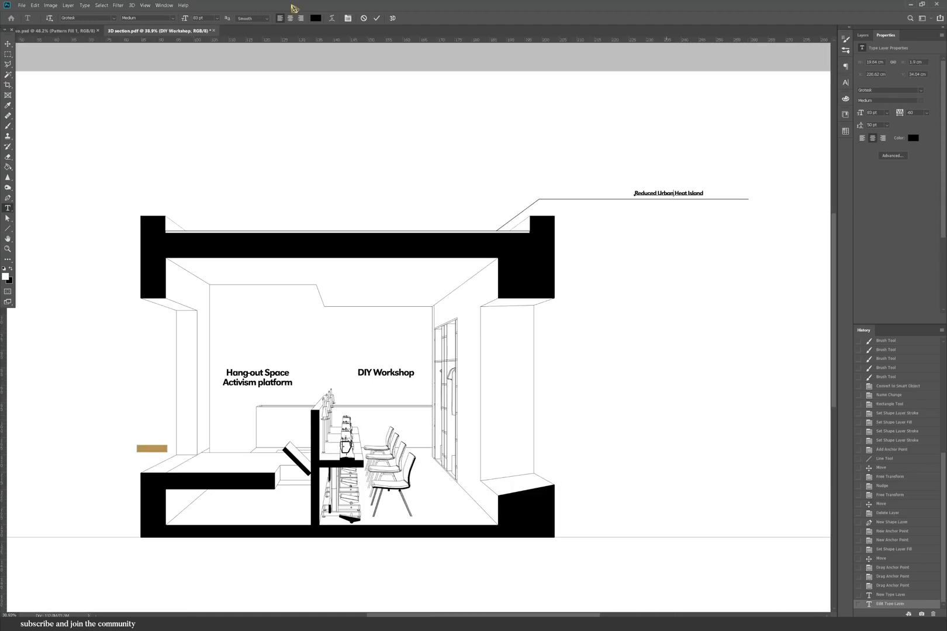
- Set the "Reduced Urban Heat Island" label's font size to 131 pt
{"action": "key", "text": "ctrl+a"}
{"action": "left_click_drag", "start_coordinate": [206, 18], "coordinate": [161, 18]}
{"action": "type", "text": "131"}
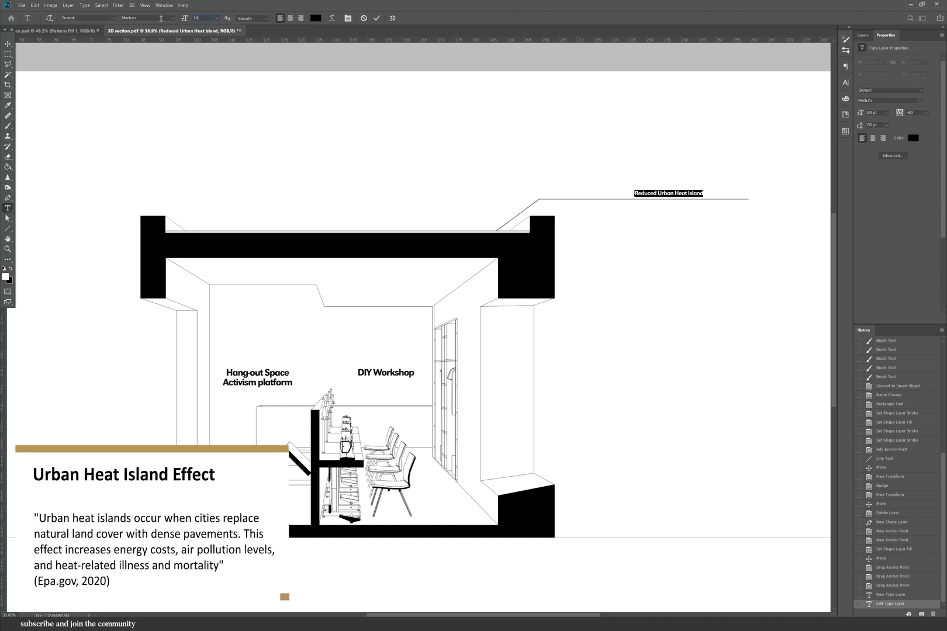
{"action": "key", "text": "Return"}
{"action": "left_click", "coordinate": [8, 45]}
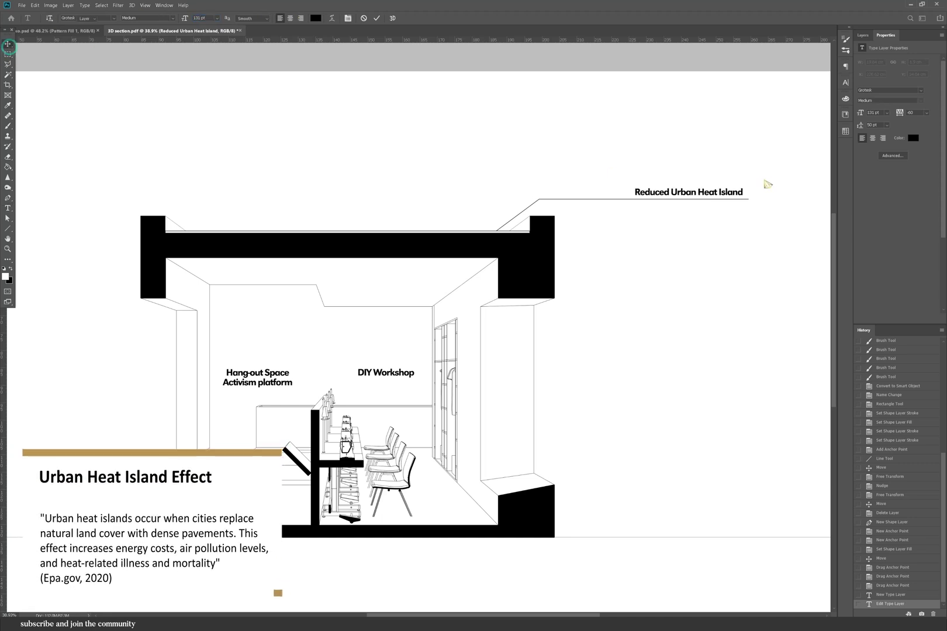
- Copy the "Reduced Urban Heat Island" label to just below the leader line and change the copy's text to "Reflective Cool Roof"
{"action": "scroll", "coordinate": [725, 195], "scroll_direction": "up", "scroll_amount": 2}
{"action": "scroll", "coordinate": [763, 241], "scroll_direction": "up", "scroll_amount": 2}
{"action": "scroll", "coordinate": [814, 359], "scroll_direction": "up", "scroll_amount": 3}
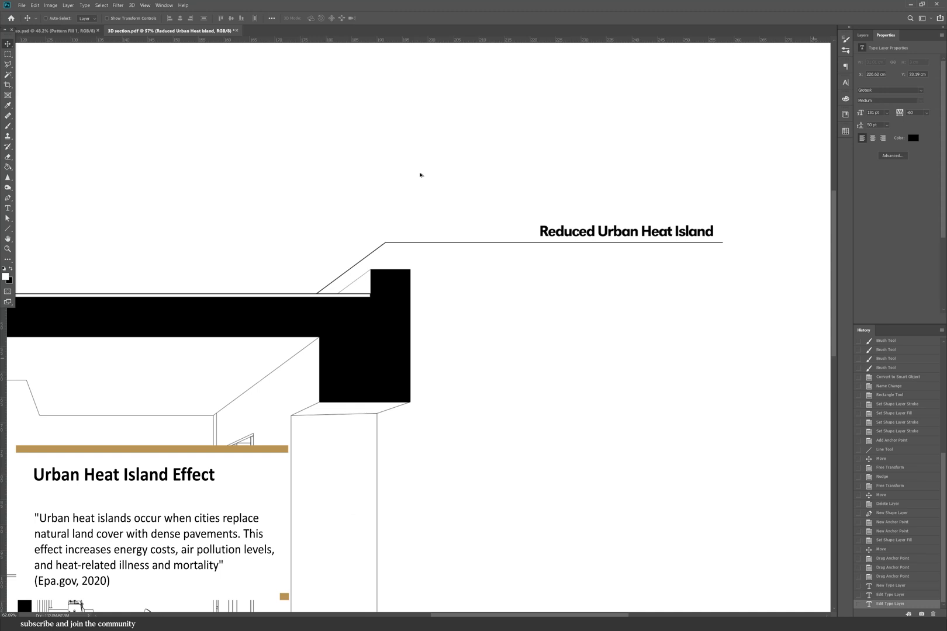
{"action": "scroll", "coordinate": [553, 228], "scroll_direction": "down", "scroll_amount": 1}
{"action": "left_click_drag", "start_coordinate": [582, 211], "coordinate": [584, 237]}
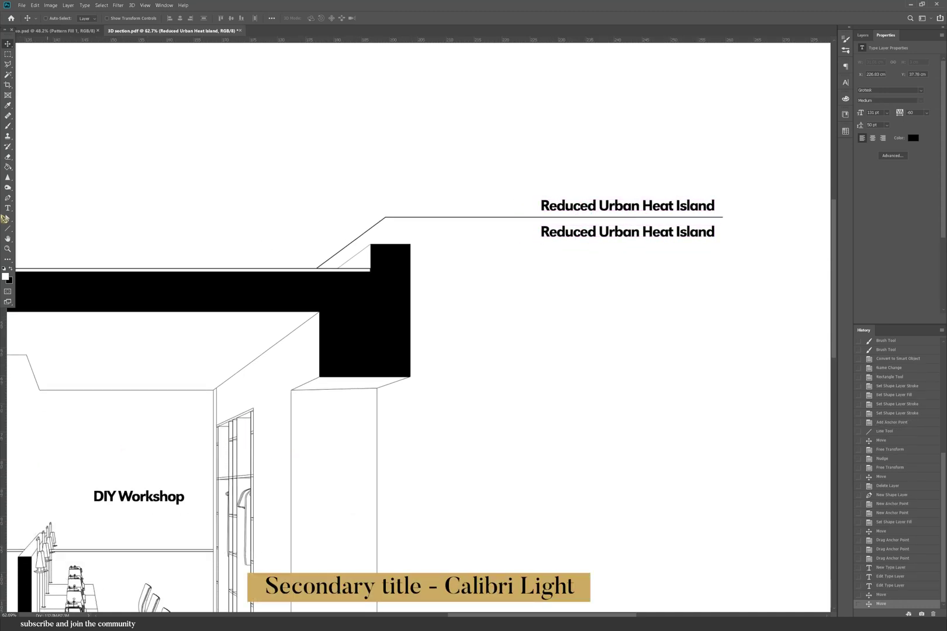
{"action": "left_click", "coordinate": [590, 233]}
{"action": "key", "text": "ctrl+a"}
{"action": "type", "text": "Reflec"}
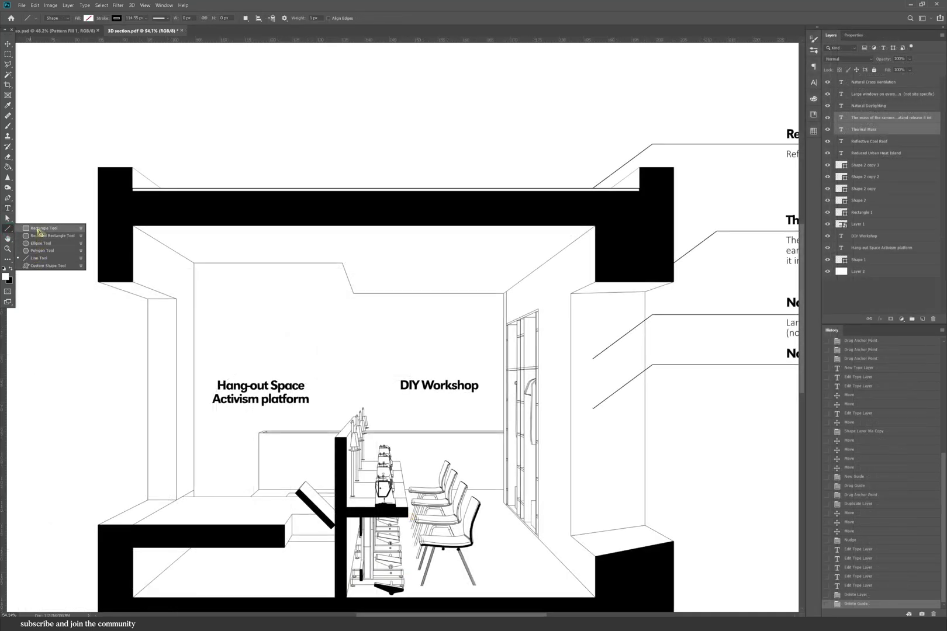
- Draw a narrow vertical rectangle of about 23 by 329 px below the ceiling and give it a white fill and 3 px stroke
{"action": "left_click", "coordinate": [35, 228]}
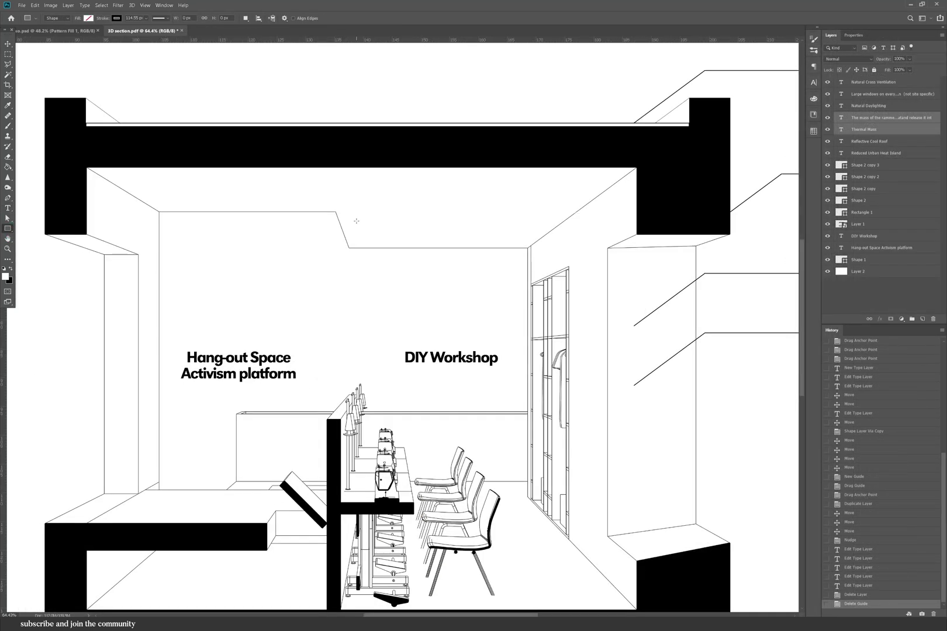
{"action": "left_click_drag", "start_coordinate": [356, 220], "coordinate": [360, 284]}
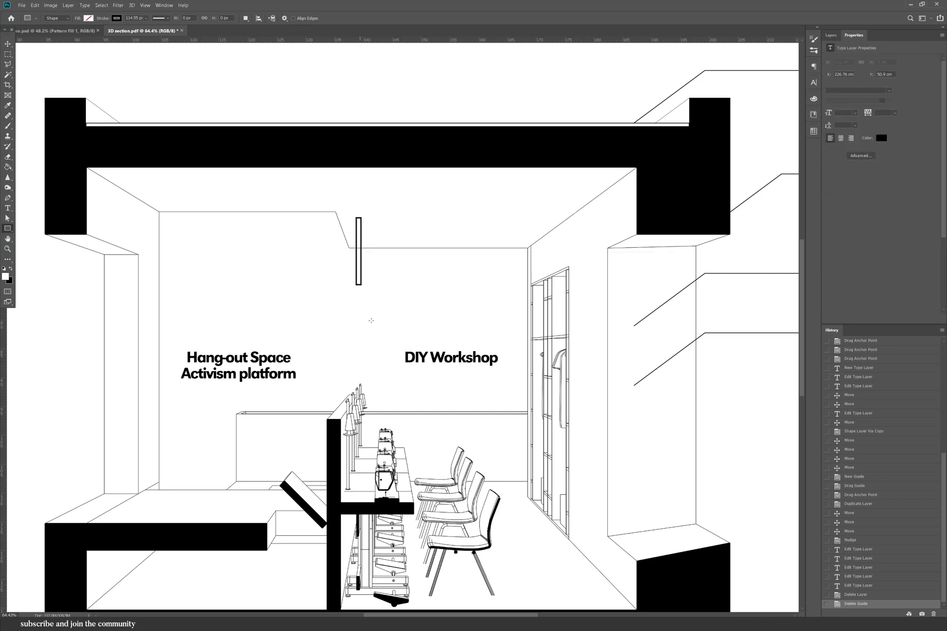
{"action": "left_click", "coordinate": [831, 85]}
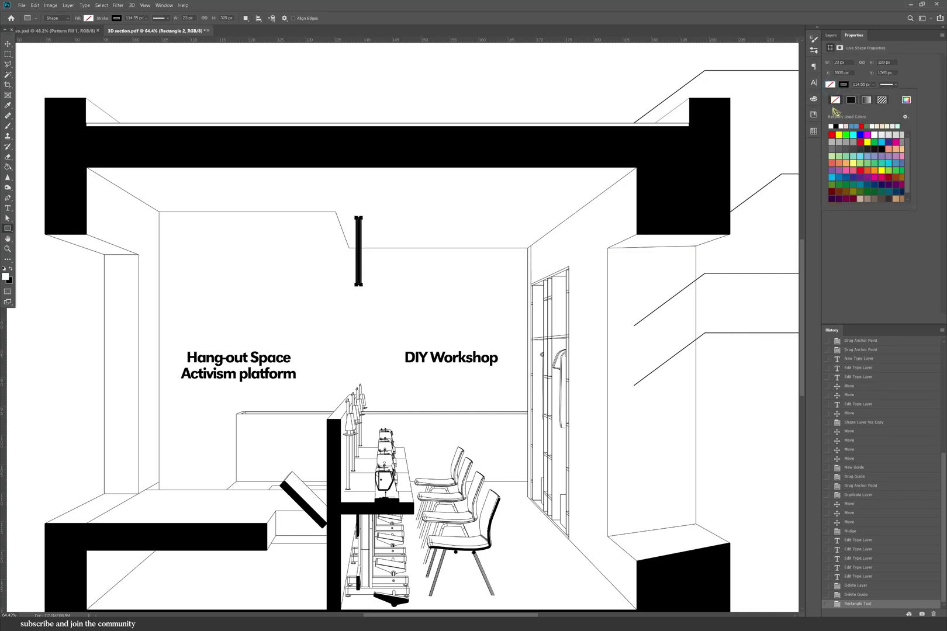
{"action": "left_click", "coordinate": [831, 126]}
{"action": "left_click", "coordinate": [867, 85]}
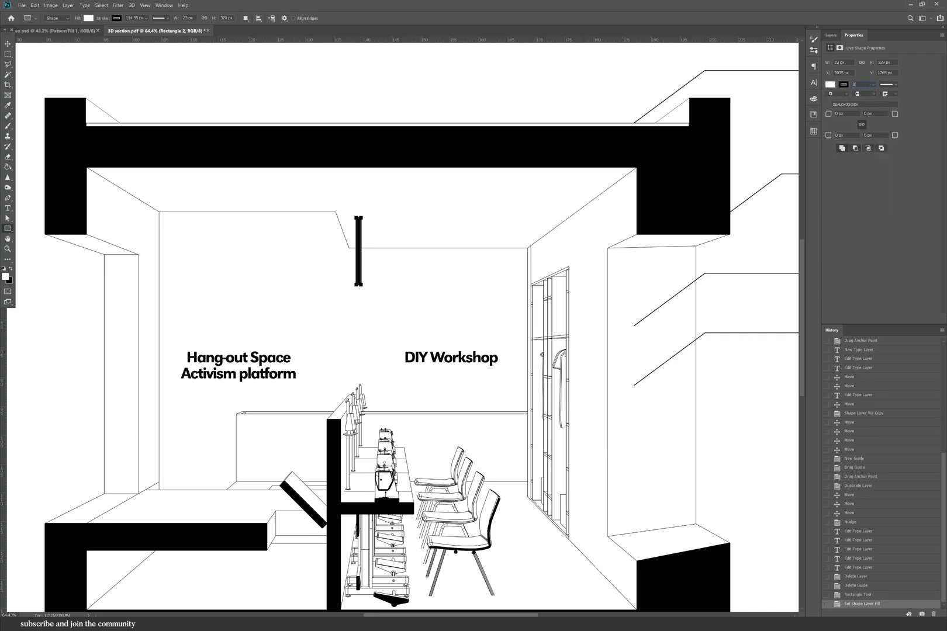
{"action": "key", "text": "Return"}
{"action": "left_click", "coordinate": [8, 44]}
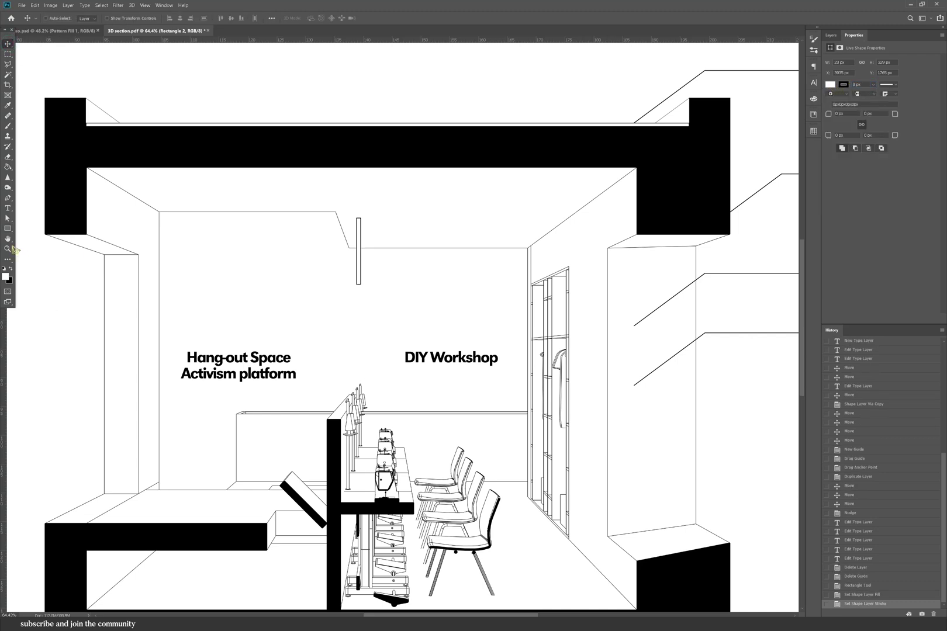
- Draw a vertical line about 270 px long connecting the top of the narrow rectangle to the ceiling slab
{"action": "right_click", "coordinate": [13, 232]}
{"action": "left_click", "coordinate": [26, 259]}
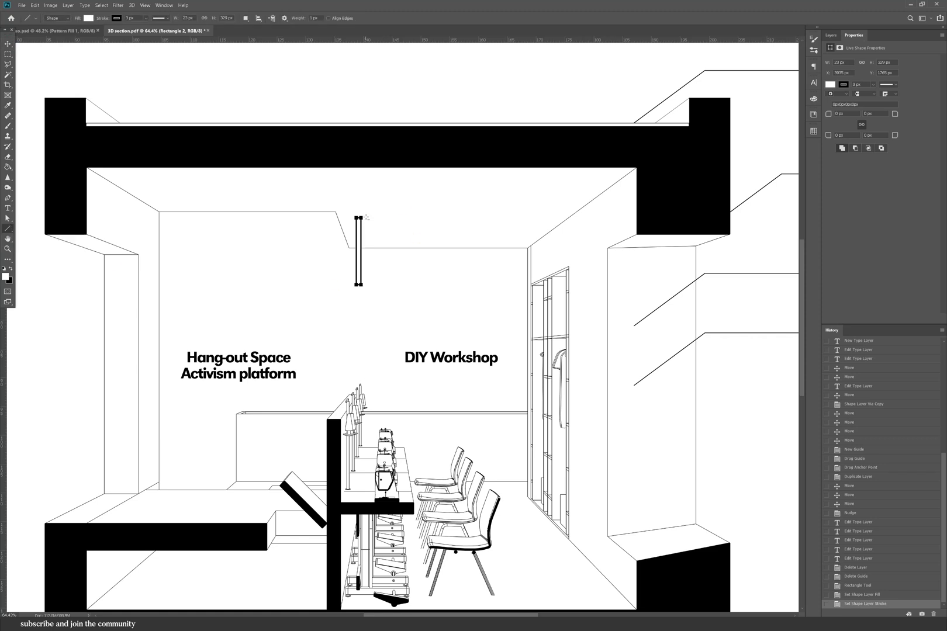
{"action": "scroll", "coordinate": [365, 217], "scroll_direction": "up", "scroll_amount": 5}
{"action": "left_click_drag", "start_coordinate": [350, 216], "coordinate": [353, 454]}
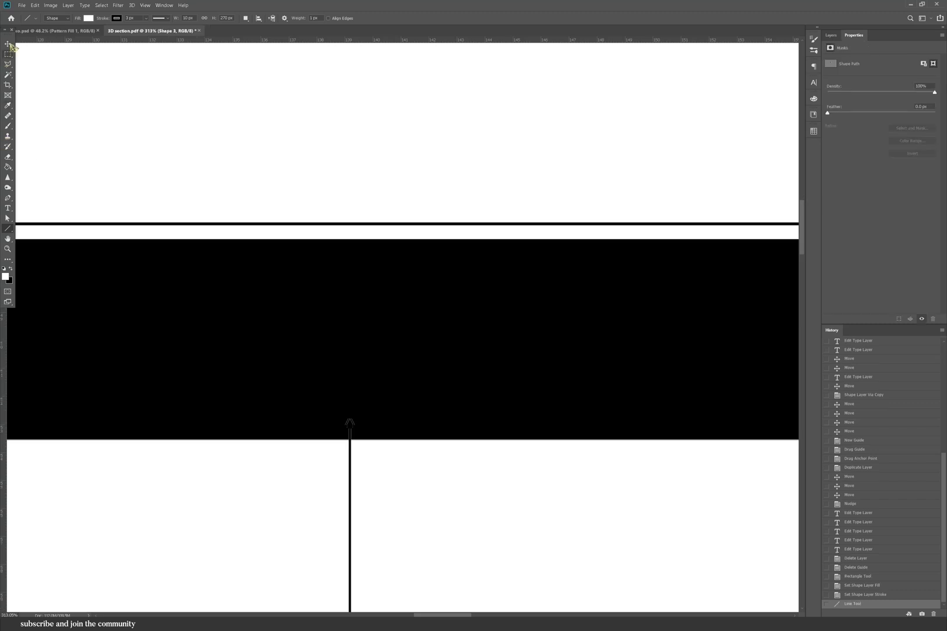
{"action": "left_click", "coordinate": [7, 45]}
{"action": "scroll", "coordinate": [302, 185], "scroll_direction": "down", "scroll_amount": 6}
{"action": "scroll", "coordinate": [301, 185], "scroll_direction": "down", "scroll_amount": 3}
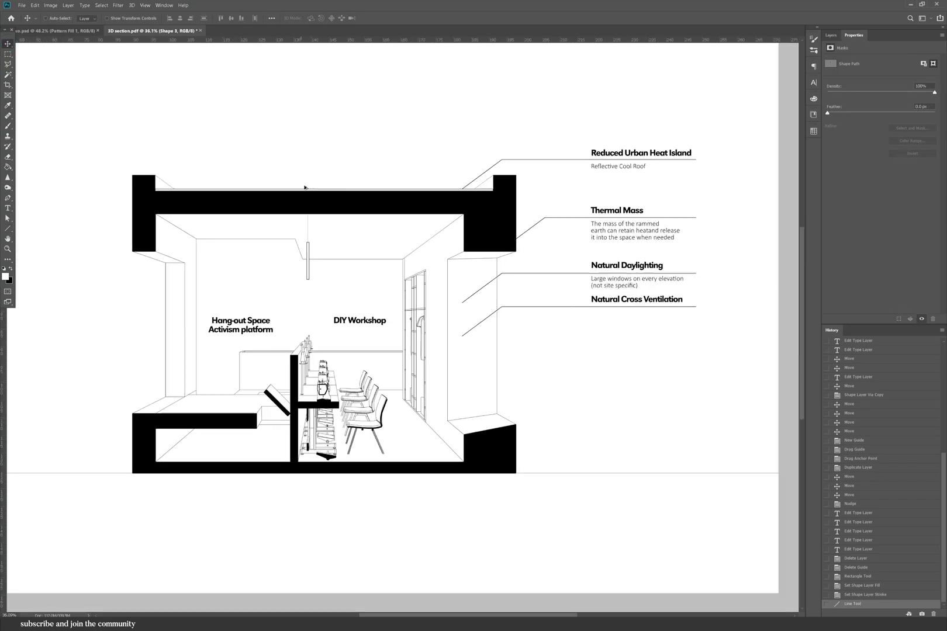
- Duplicate the Thermal Mass leader line, flip the copy horizontally and position its lower end at the hanging rectangle
{"action": "left_click_drag", "start_coordinate": [628, 227], "coordinate": [99, 232]}
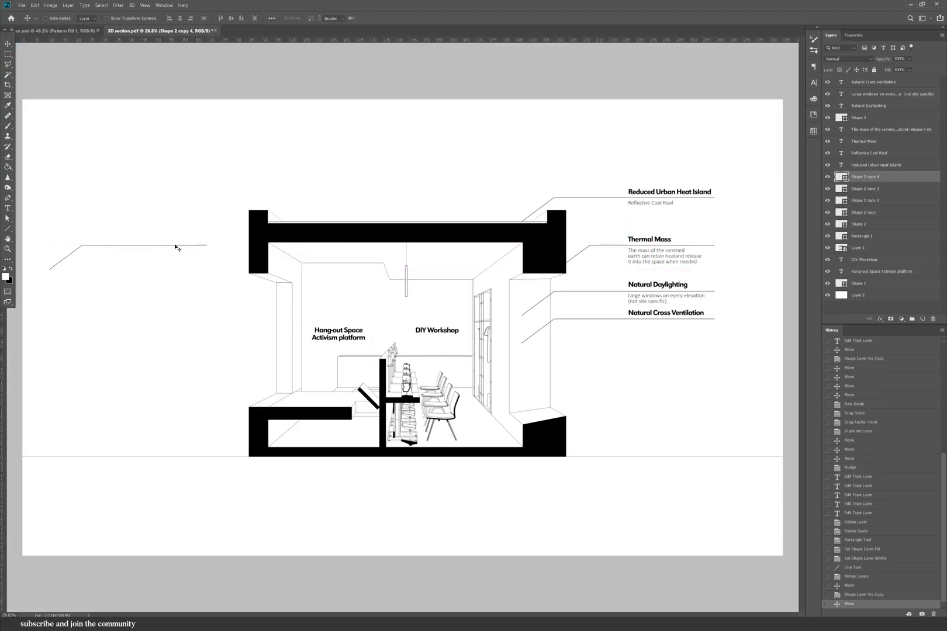
{"action": "key", "text": "ctrl+t"}
{"action": "right_click", "coordinate": [174, 243]}
{"action": "left_click", "coordinate": [207, 343]}
{"action": "left_click_drag", "start_coordinate": [195, 261], "coordinate": [385, 279]}
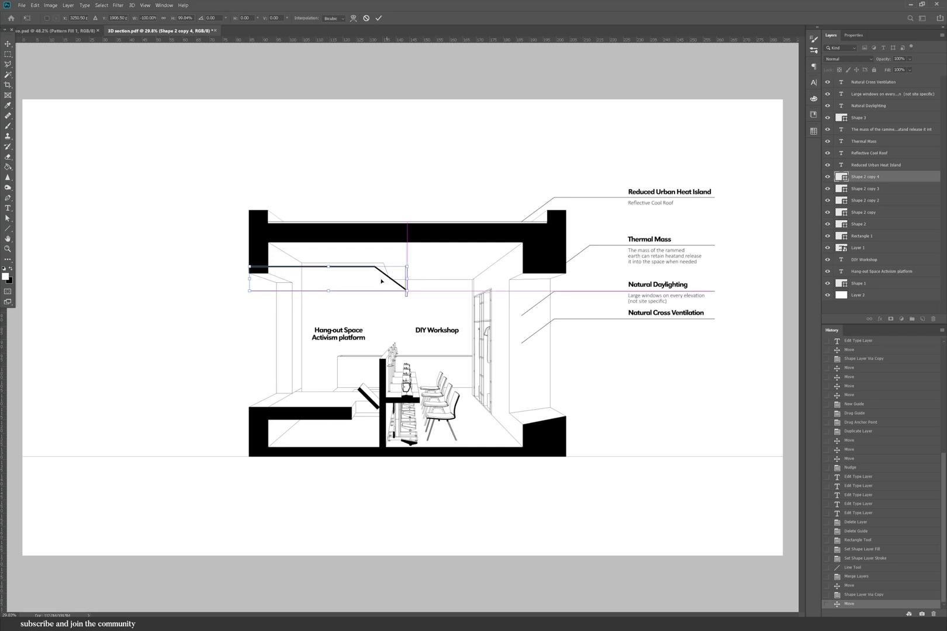
{"action": "key", "text": "Return"}
{"action": "scroll", "coordinate": [110, 292], "scroll_direction": "up", "scroll_amount": 3}
{"action": "left_click_drag", "start_coordinate": [490, 282], "coordinate": [473, 383]}
{"action": "scroll", "coordinate": [515, 417], "scroll_direction": "up", "scroll_amount": 3}
{"action": "left_click_drag", "start_coordinate": [368, 282], "coordinate": [367, 270]}
{"action": "left_click_drag", "start_coordinate": [554, 282], "coordinate": [557, 267]}
{"action": "left_click_drag", "start_coordinate": [523, 266], "coordinate": [523, 255]}
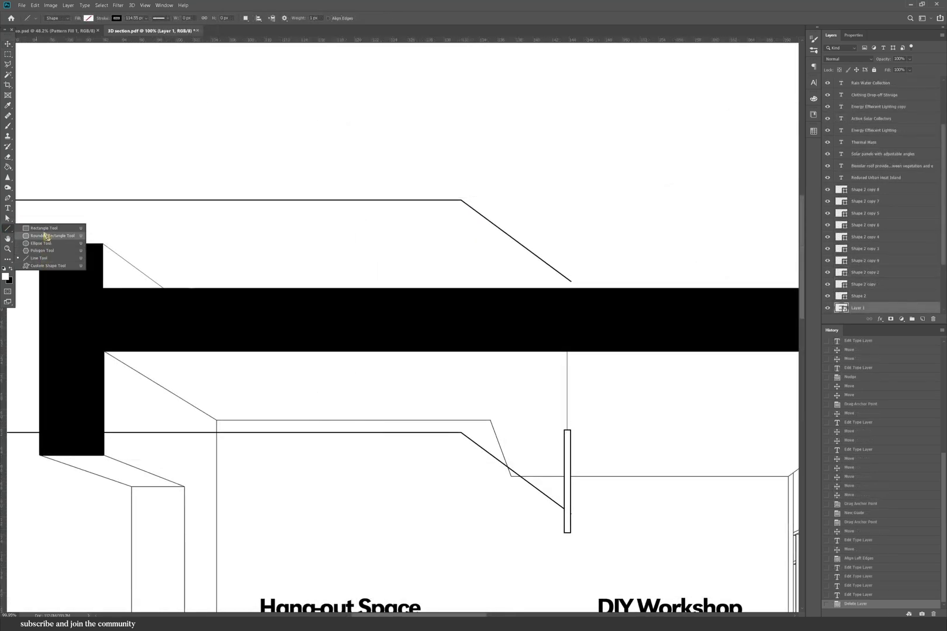
- Draw a thin horizontal rectangle of about 530 by 26 px above the roof slab and give it a 3 px magenta stroke
{"action": "left_click", "coordinate": [41, 229]}
{"action": "mouse_move", "coordinate": [186, 229]}
{"action": "left_mouse_down"}
{"action": "mouse_move", "coordinate": [263, 242]}
{"action": "mouse_move", "coordinate": [364, 239]}
{"action": "mouse_move", "coordinate": [340, 236]}
{"action": "mouse_move", "coordinate": [355, 237]}
{"action": "left_mouse_up"}
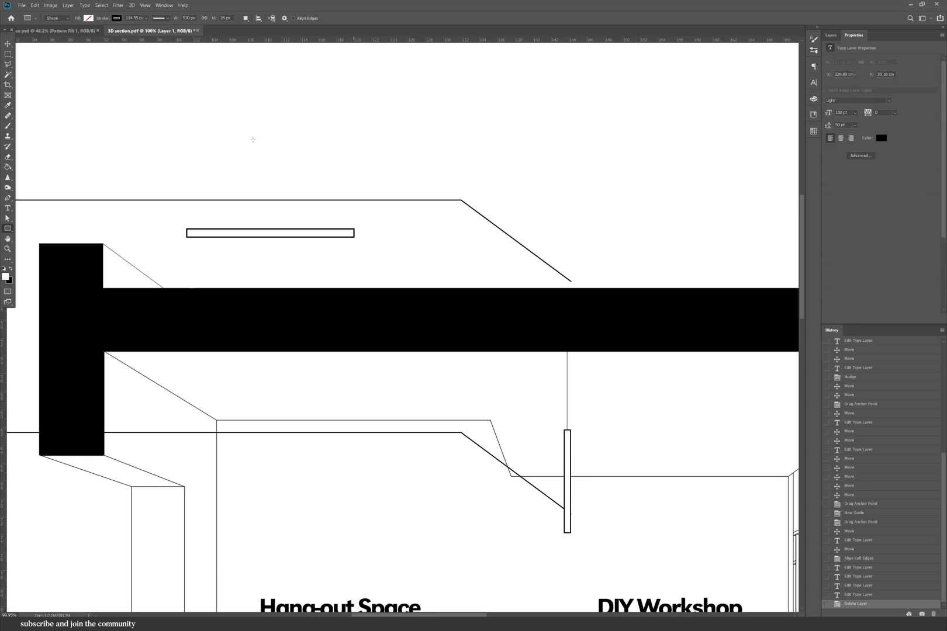
{"action": "left_click", "coordinate": [142, 18]}
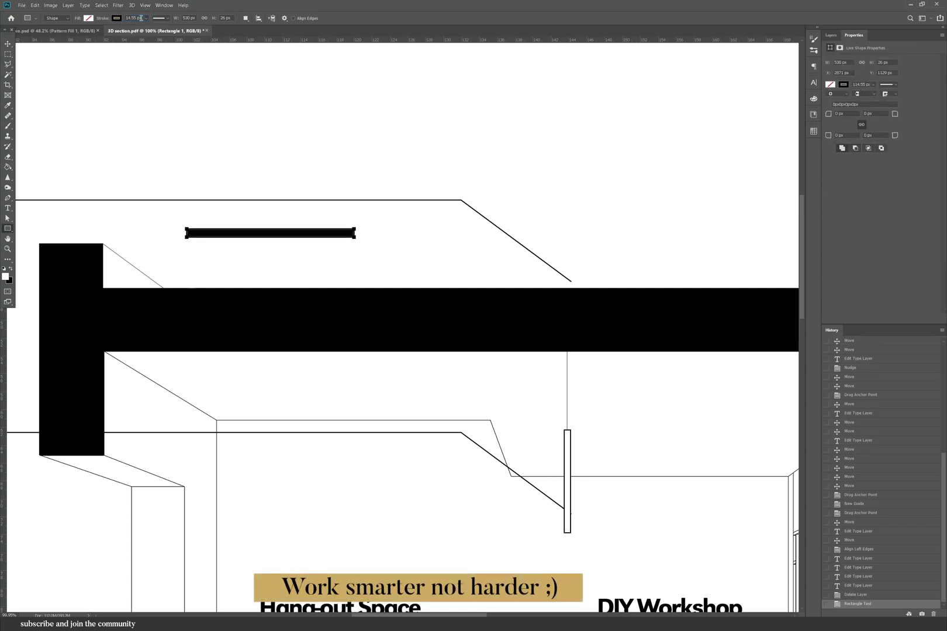
{"action": "key", "text": "Return"}
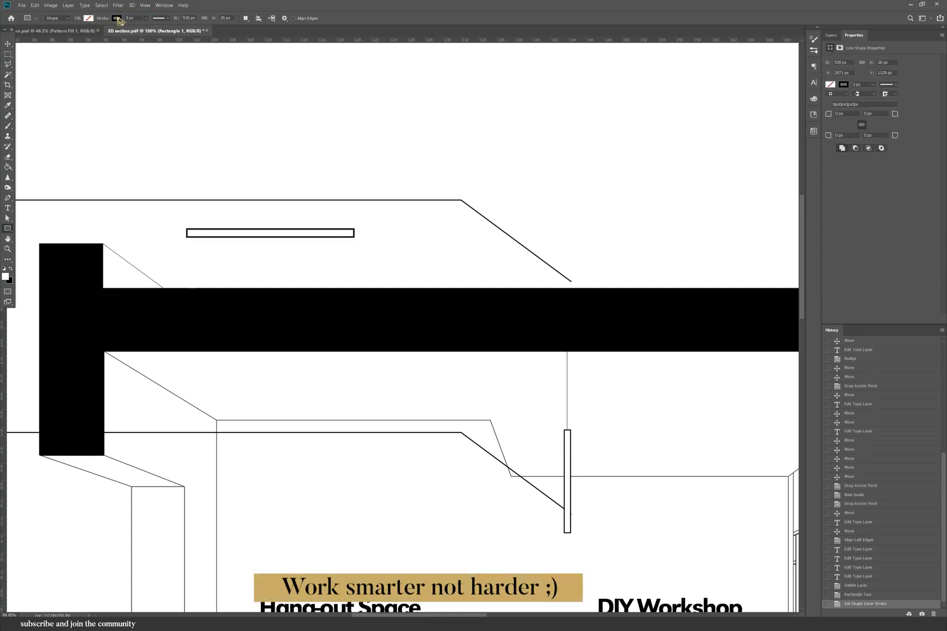
{"action": "left_click", "coordinate": [117, 19]}
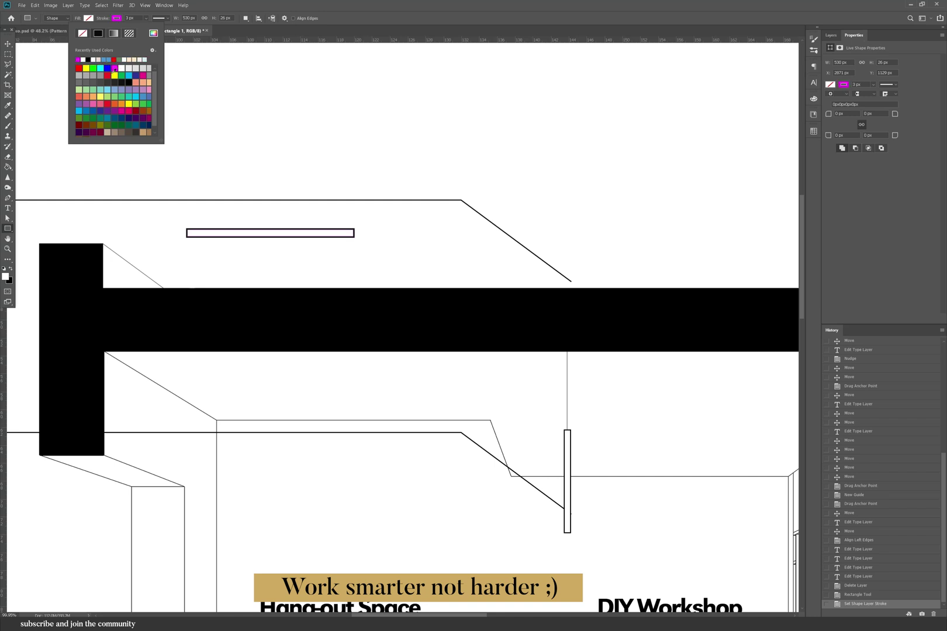
{"action": "left_click", "coordinate": [109, 102]}
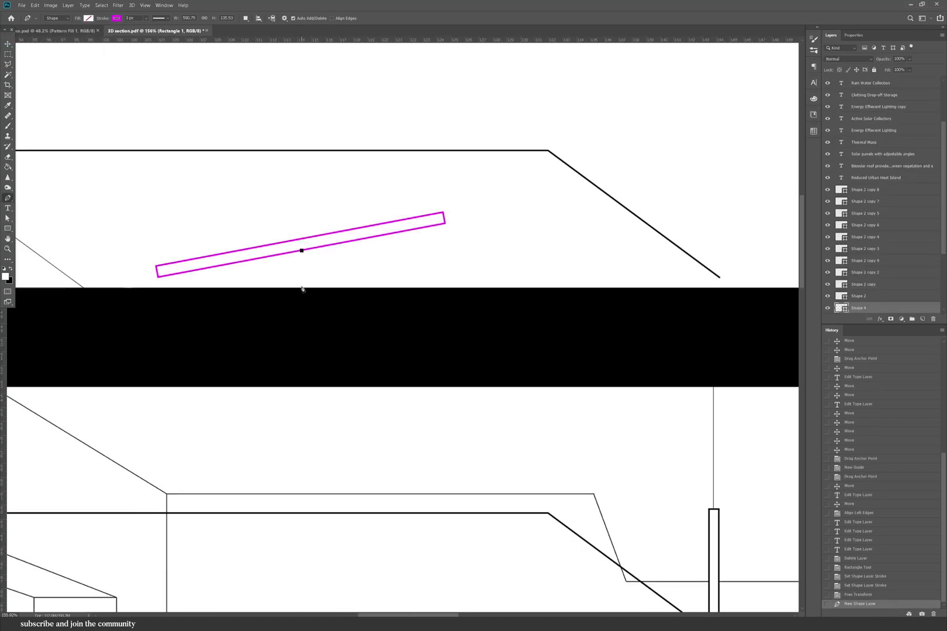
- Draw a vertical support line from the tilted magenta rectangle to the roof slab, and rasterize and merge the two shape layers
{"action": "left_click", "coordinate": [302, 287]}
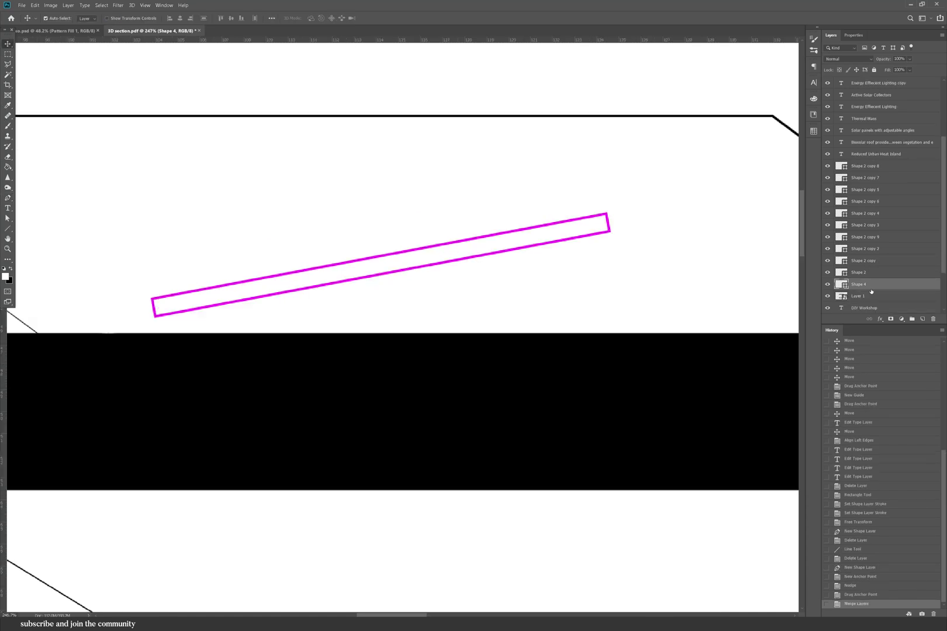
{"action": "key", "text": "ctrl+z"}
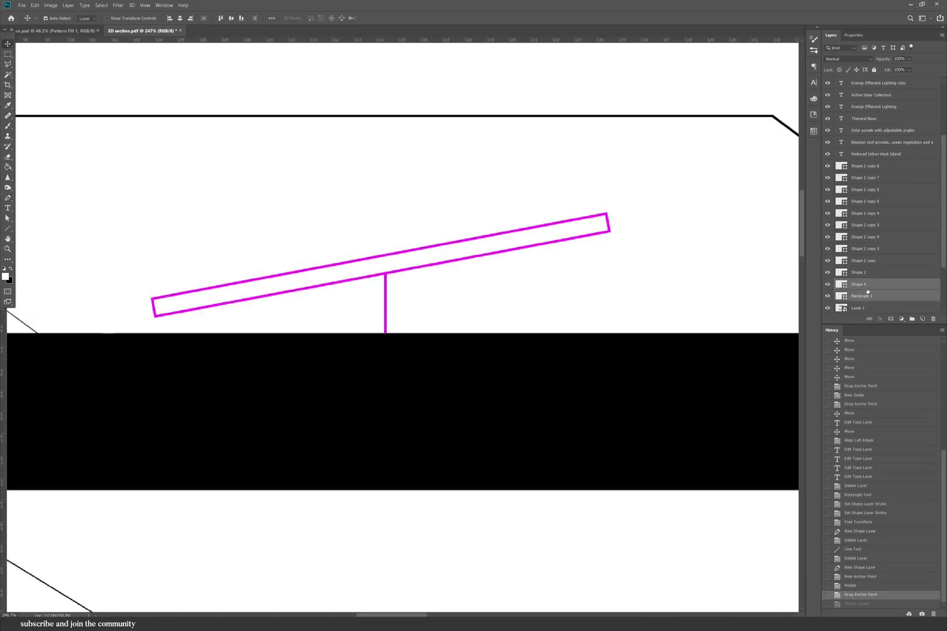
{"action": "right_click", "coordinate": [867, 291]}
{"action": "left_click", "coordinate": [861, 402]}
{"action": "right_click", "coordinate": [865, 284]}
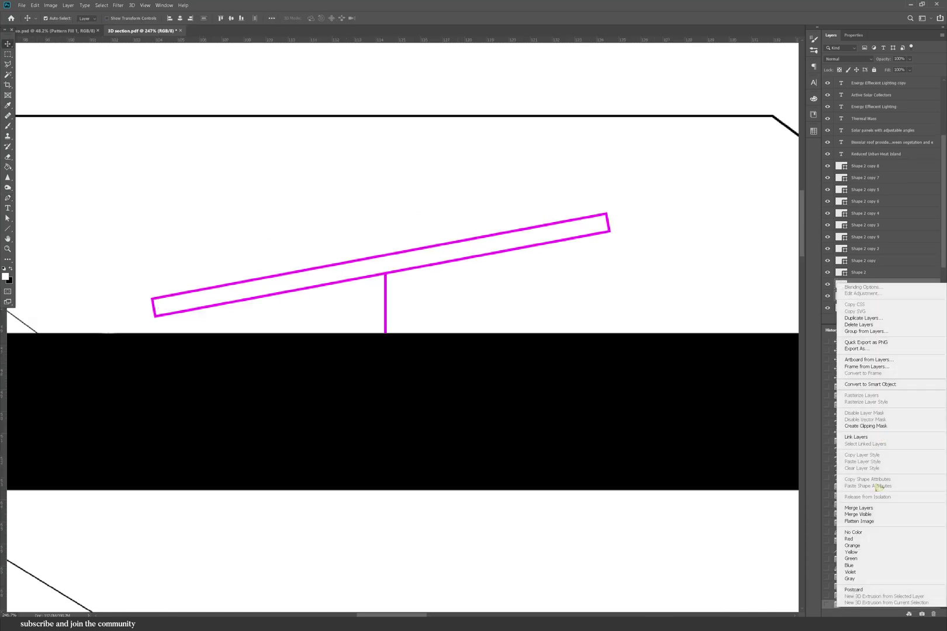
{"action": "left_click", "coordinate": [867, 509]}
- Duplicate the magenta solar panel along the roof to form an evenly spaced row of three
{"action": "scroll", "coordinate": [379, 416], "scroll_direction": "down", "scroll_amount": 10}
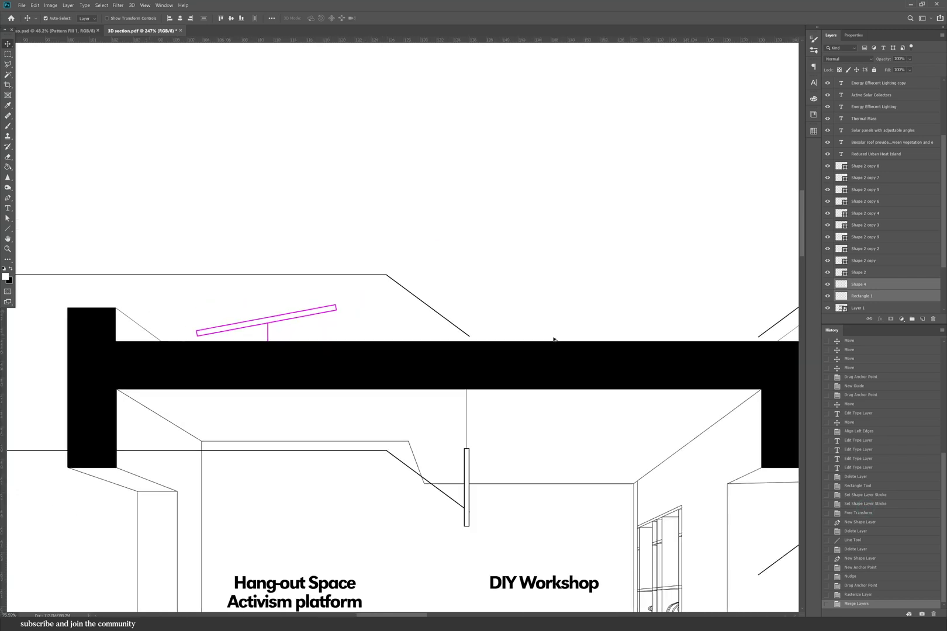
{"action": "scroll", "coordinate": [376, 294], "scroll_direction": "up", "scroll_amount": 2}
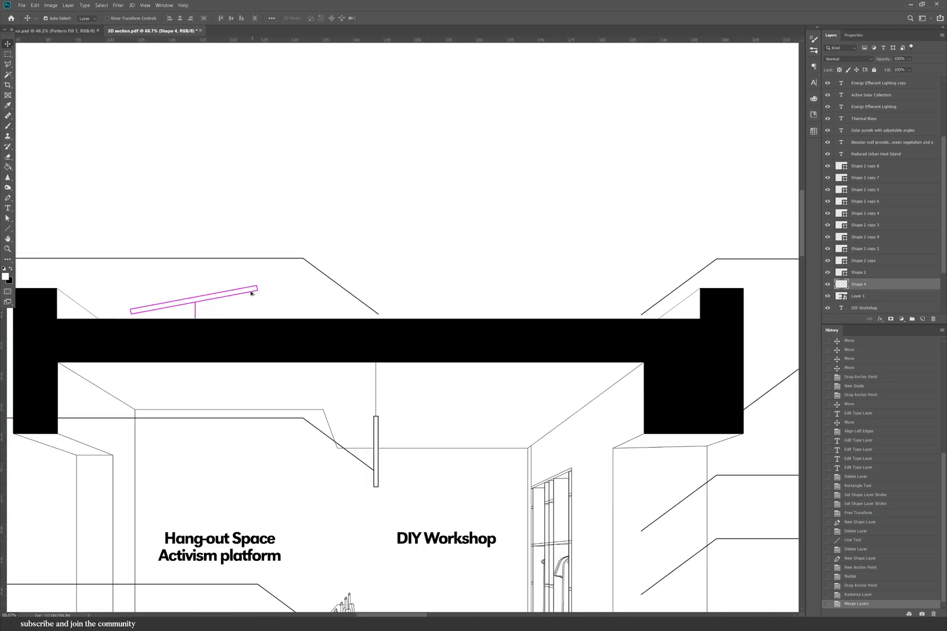
{"action": "left_click_drag", "start_coordinate": [251, 293], "coordinate": [401, 292]}
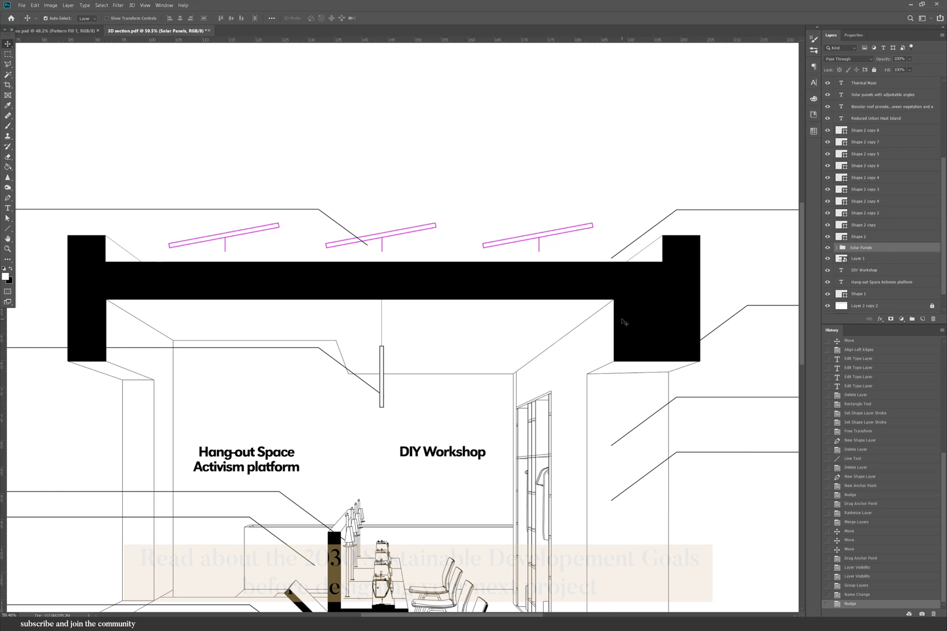
- Select a thin strip on top of the roof slab between the parapets and fill it with a green grass pattern at 34% scale
{"action": "key", "text": "m"}
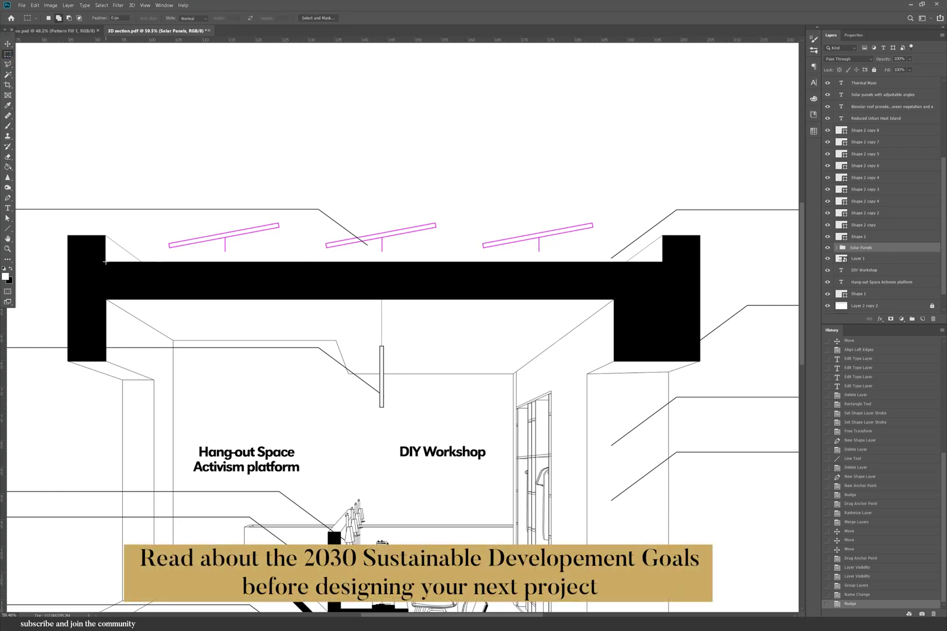
{"action": "left_click_drag", "start_coordinate": [106, 262], "coordinate": [662, 252]}
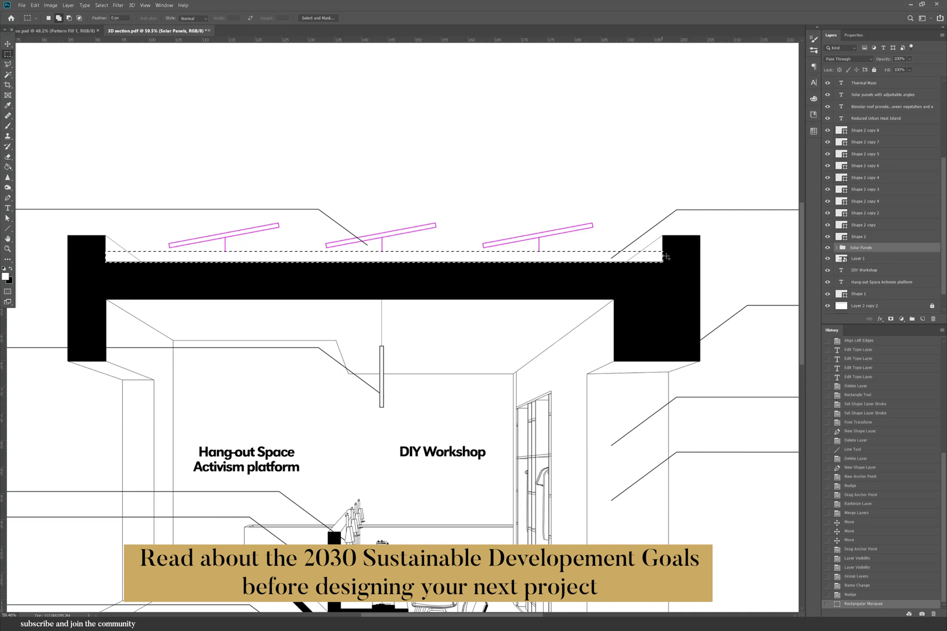
{"action": "left_click", "coordinate": [902, 318]}
{"action": "left_click", "coordinate": [895, 341]}
{"action": "left_click", "coordinate": [422, 215]}
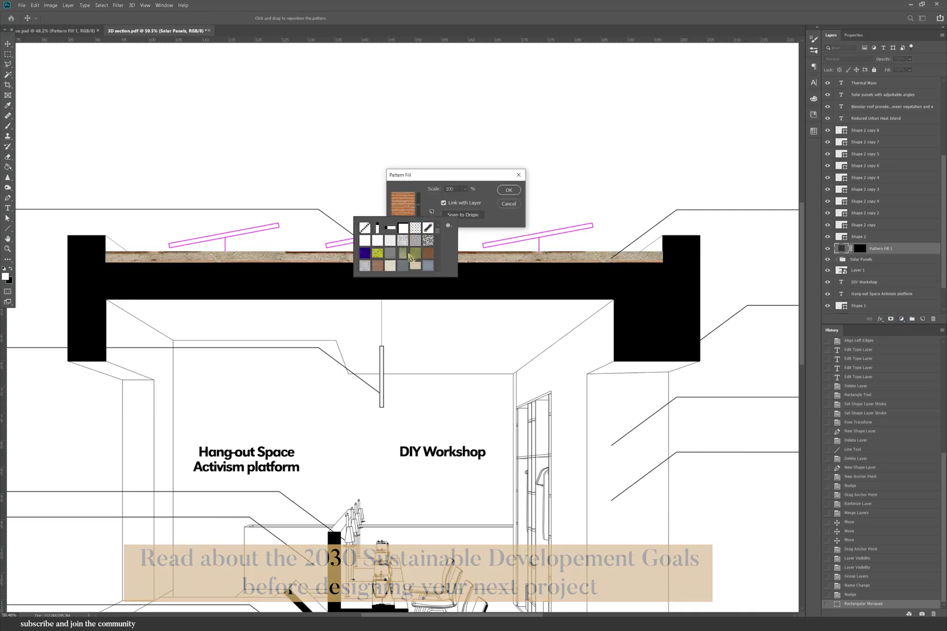
{"action": "left_click", "coordinate": [415, 252]}
{"action": "left_click_drag", "start_coordinate": [465, 190], "coordinate": [466, 202]}
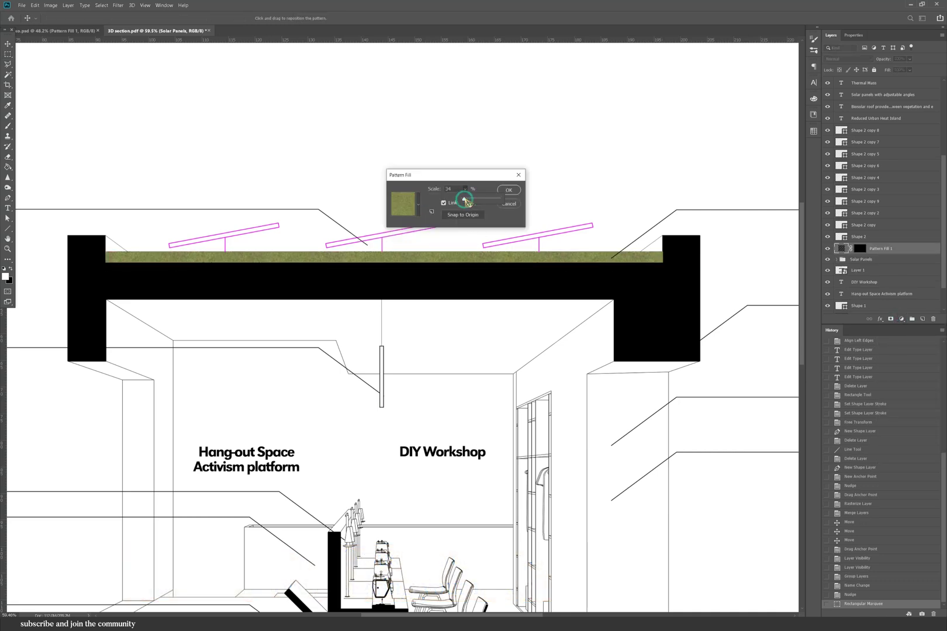
{"action": "left_click", "coordinate": [511, 190]}
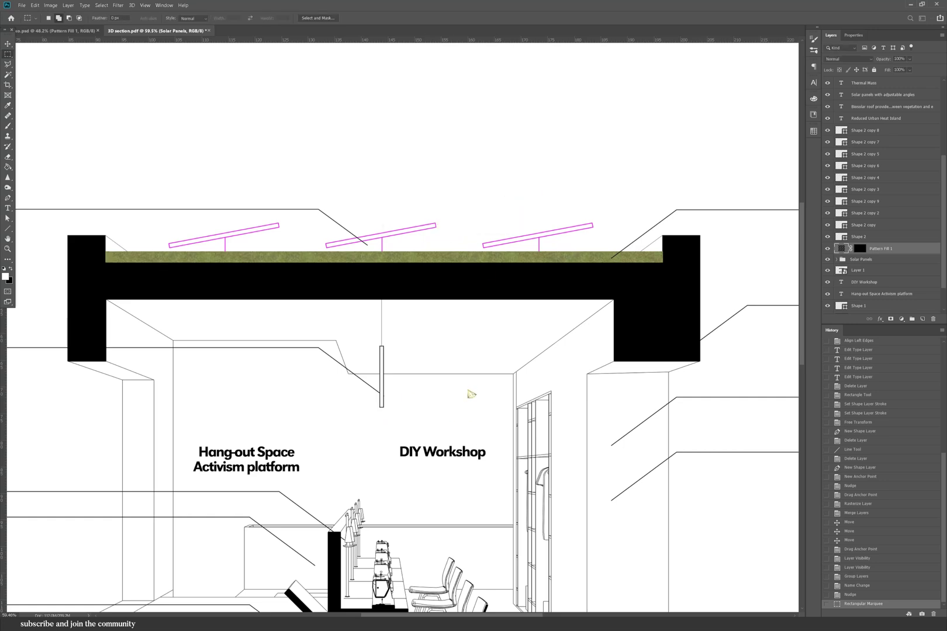
- Paint in white on the pattern fill's mask with a 100 px grass brush, straight along the strip's upper edge
{"action": "key", "text": "m"}
{"action": "scroll", "coordinate": [469, 393], "scroll_direction": "down", "scroll_amount": 3}
{"action": "scroll", "coordinate": [364, 203], "scroll_direction": "up", "scroll_amount": 2}
{"action": "scroll", "coordinate": [364, 203], "scroll_direction": "up", "scroll_amount": 1}
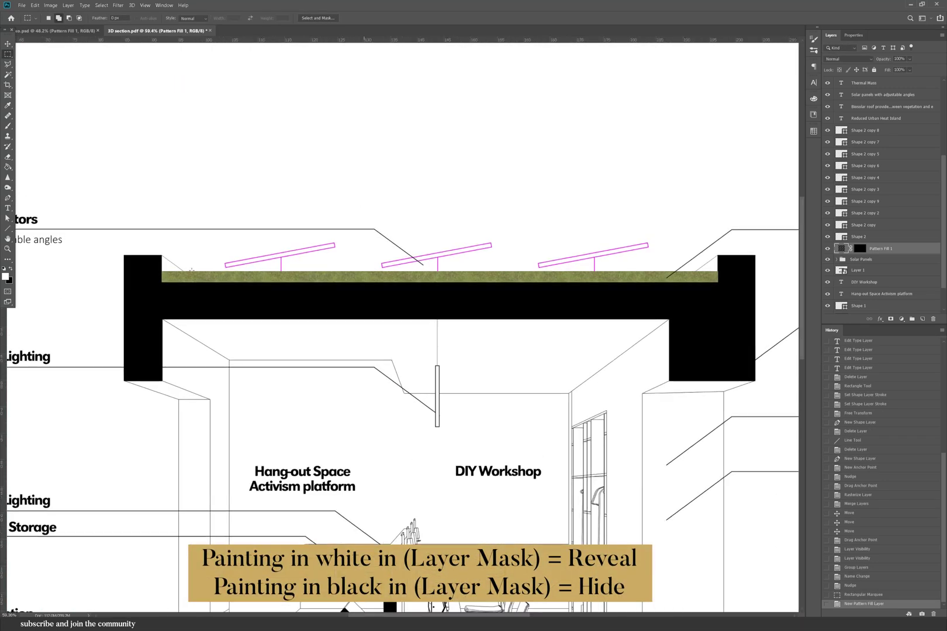
{"action": "right_click", "coordinate": [374, 248]}
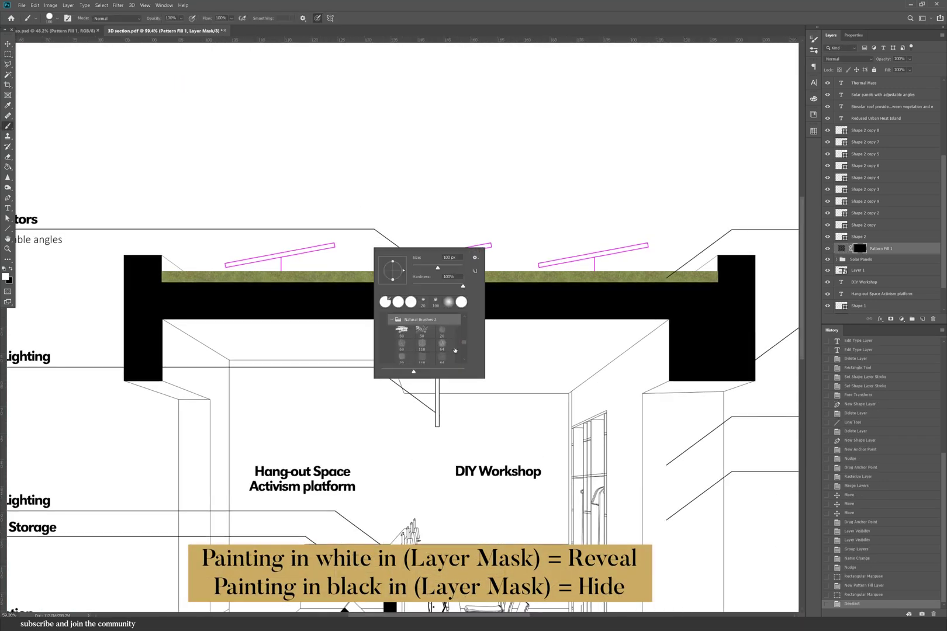
{"action": "scroll", "coordinate": [403, 345], "scroll_direction": "up", "scroll_amount": 2}
{"action": "left_click", "coordinate": [392, 345]}
{"action": "left_click", "coordinate": [433, 301]}
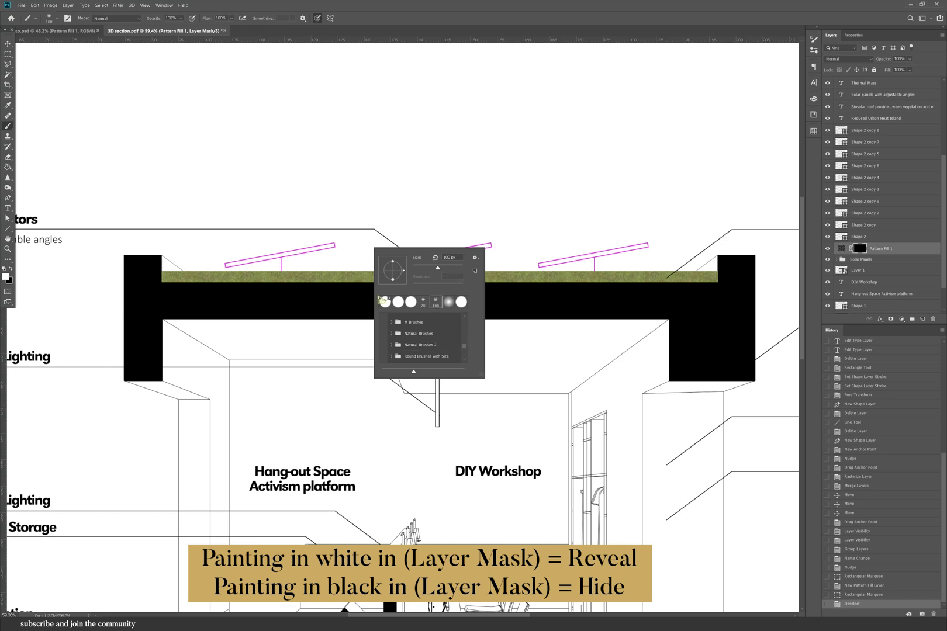
{"action": "left_click_drag", "start_coordinate": [199, 268], "coordinate": [249, 272]}
{"action": "key", "text": "ctrl+z"}
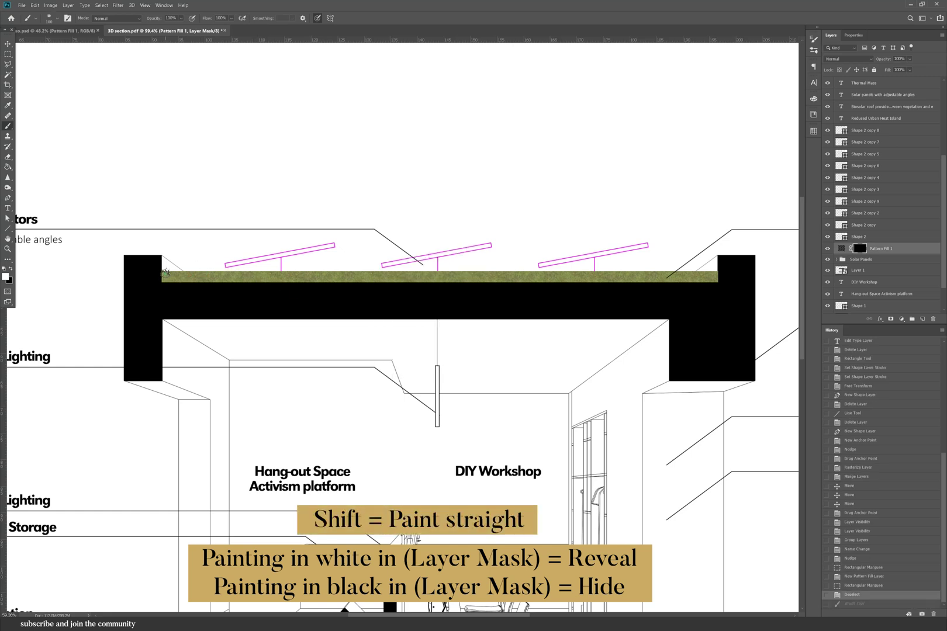
{"action": "left_click_drag", "start_coordinate": [166, 272], "coordinate": [371, 273]}
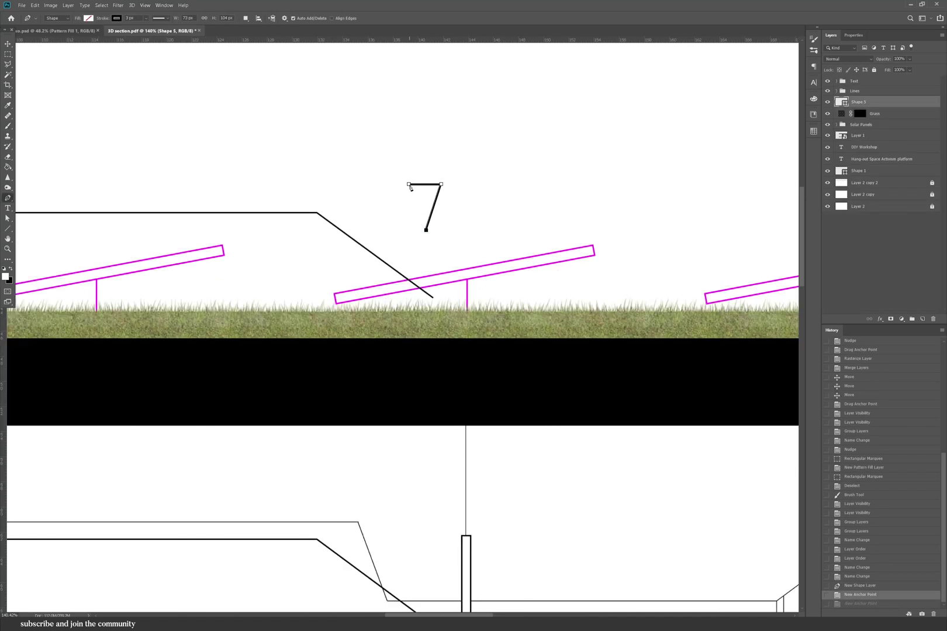
- Close a downward-pointing triangle path of about 73 by 104 px above the roof and fill it black
{"action": "left_click", "coordinate": [410, 185]}
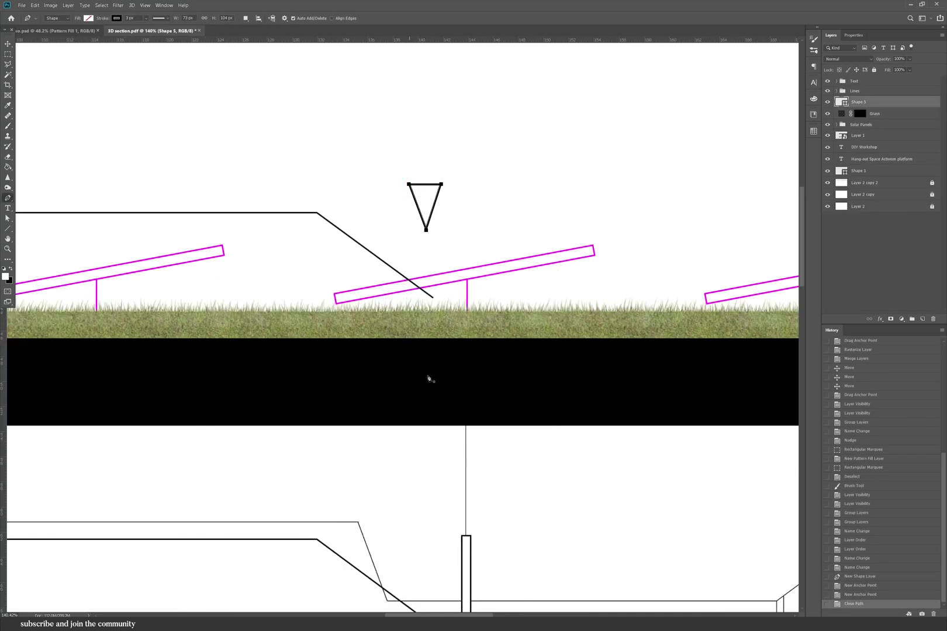
{"action": "left_click", "coordinate": [89, 19]}
{"action": "left_click", "coordinate": [70, 35]}
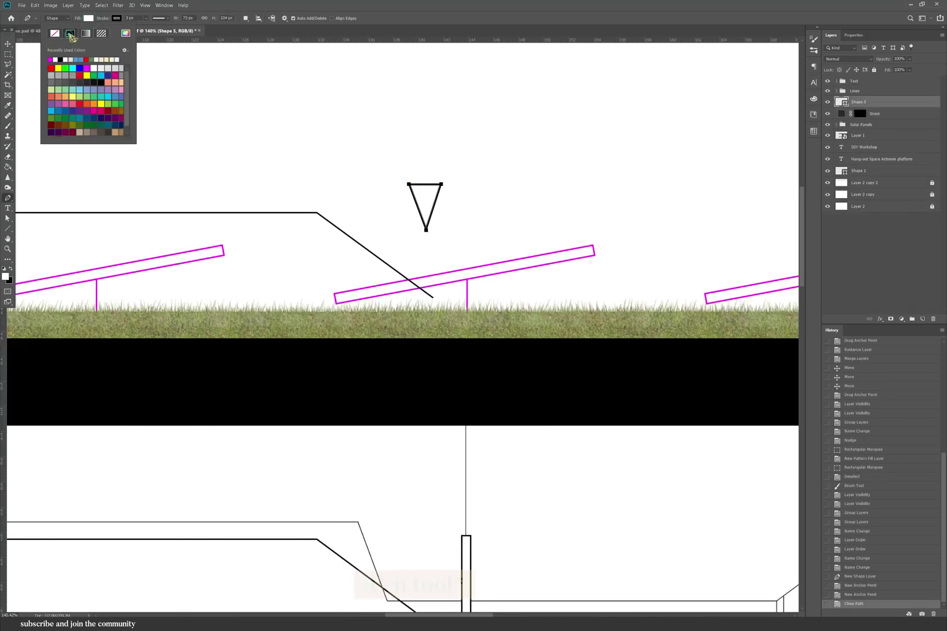
{"action": "left_click", "coordinate": [60, 59]}
- Place the black triangle as an arrowhead rotated to match the roof leader line, and copy it to the other leader ends, including Thermal Mass
{"action": "left_click", "coordinate": [7, 44]}
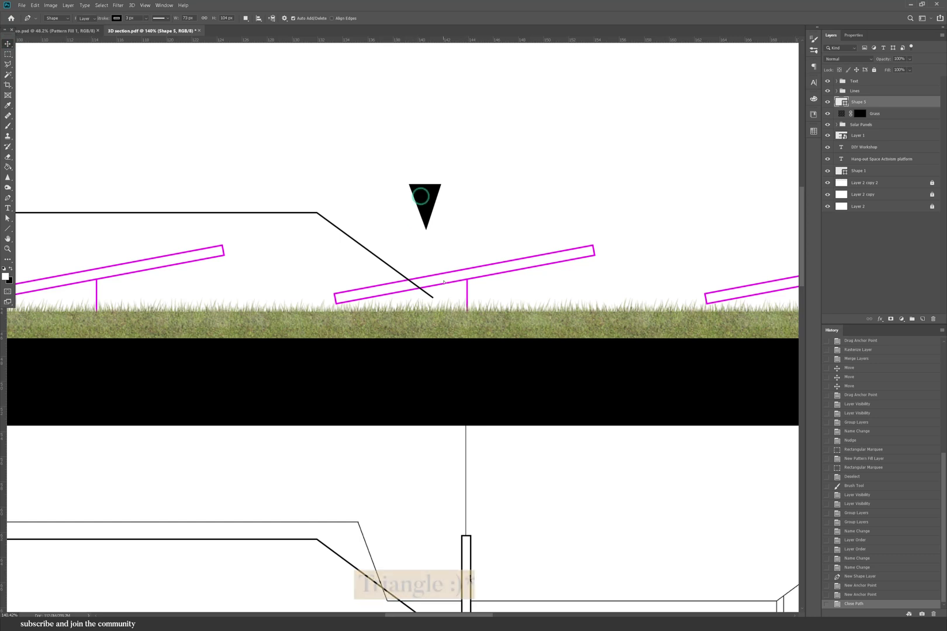
{"action": "left_click_drag", "start_coordinate": [412, 192], "coordinate": [445, 305]}
{"action": "key", "text": "ctrl+t"}
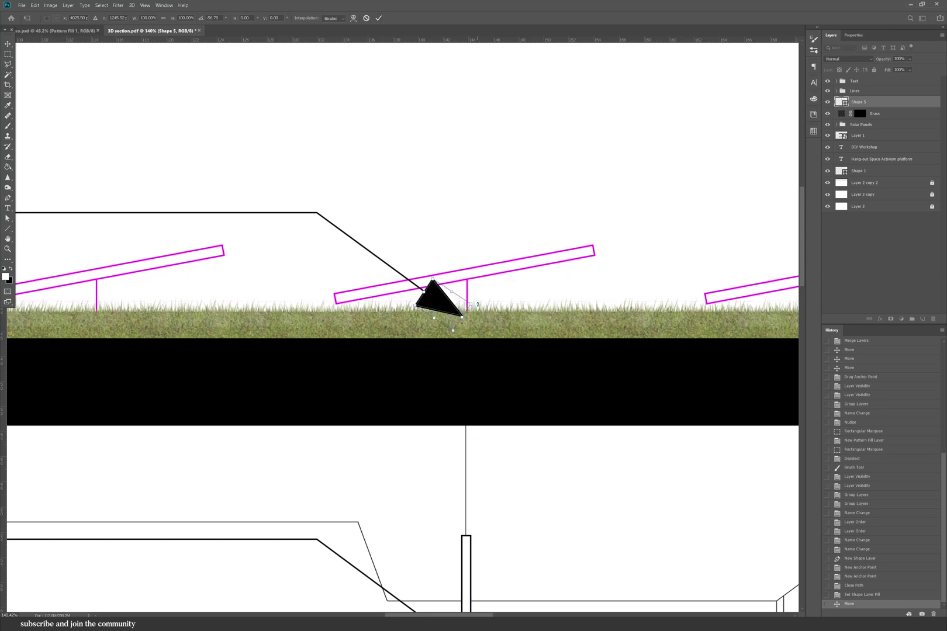
{"action": "key", "text": "Return"}
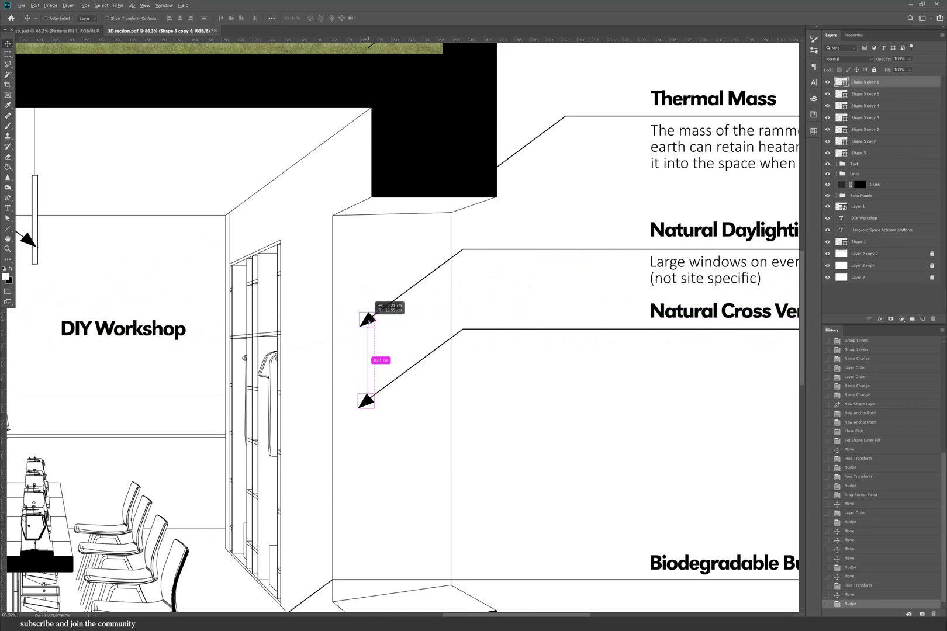
{"action": "left_click_drag", "start_coordinate": [367, 319], "coordinate": [503, 163]}
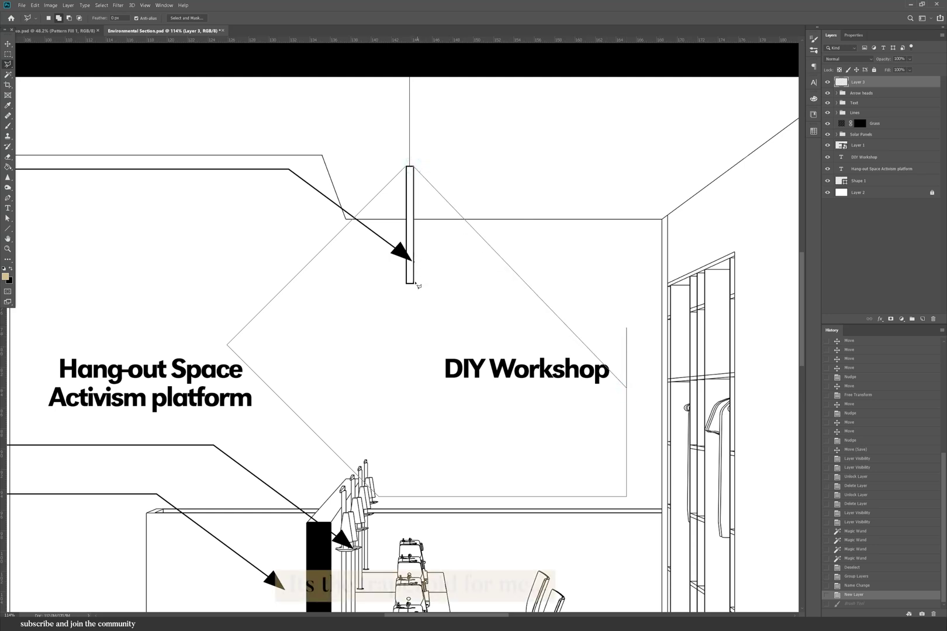
- Complete a polygonal lasso selection of the light cone spreading below the hanging fixture, leaving the fixture itself out
{"action": "left_click", "coordinate": [407, 283]}
{"action": "left_click", "coordinate": [411, 169]}
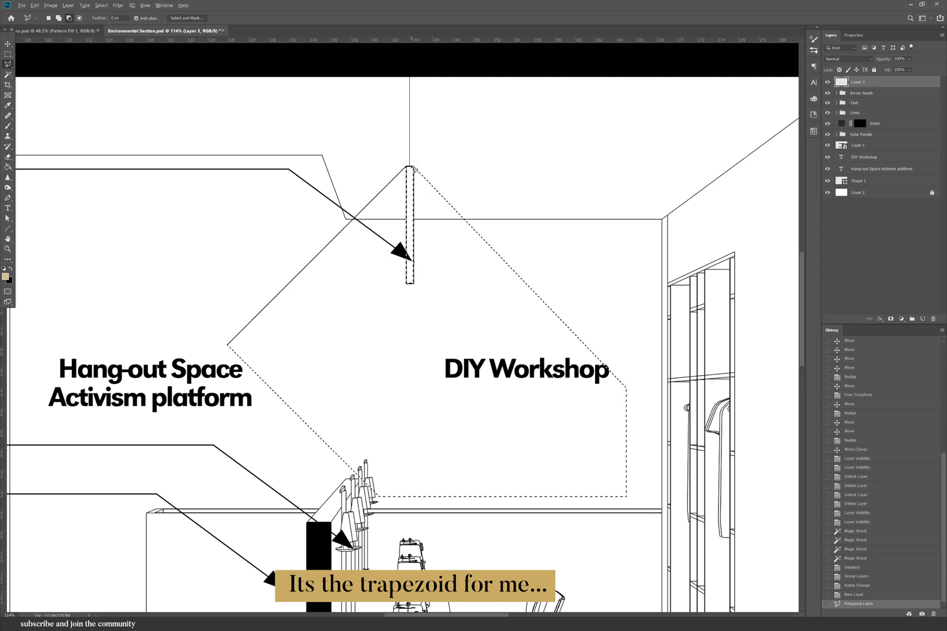
{"action": "scroll", "coordinate": [411, 169], "scroll_direction": "down", "scroll_amount": 2, "text": "alt"}
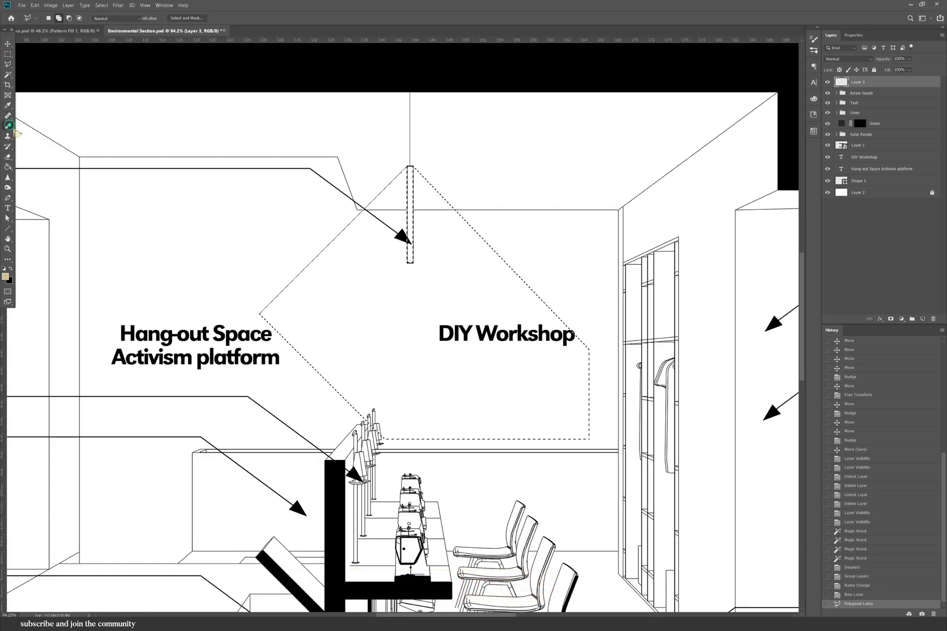
- Set up a soft round brush with 0% hardness and 56% opacity, and choose a pale yellow foreground colour
{"action": "left_click", "coordinate": [8, 125]}
{"action": "right_click", "coordinate": [393, 252]}
{"action": "left_click", "coordinate": [485, 272]}
{"action": "left_click", "coordinate": [415, 184]}
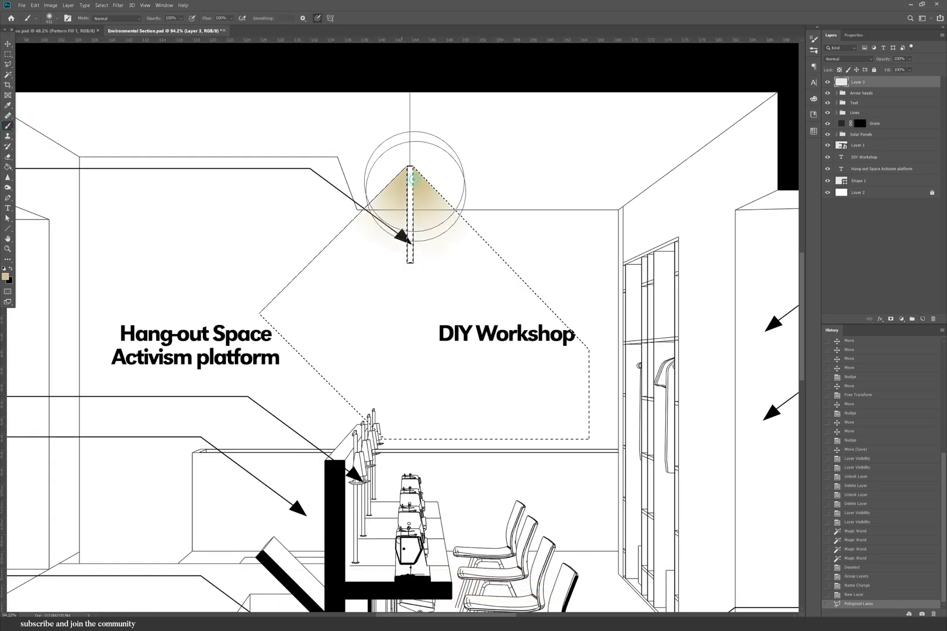
{"action": "key", "text": "ctrl+z"}
{"action": "left_click", "coordinate": [182, 18]}
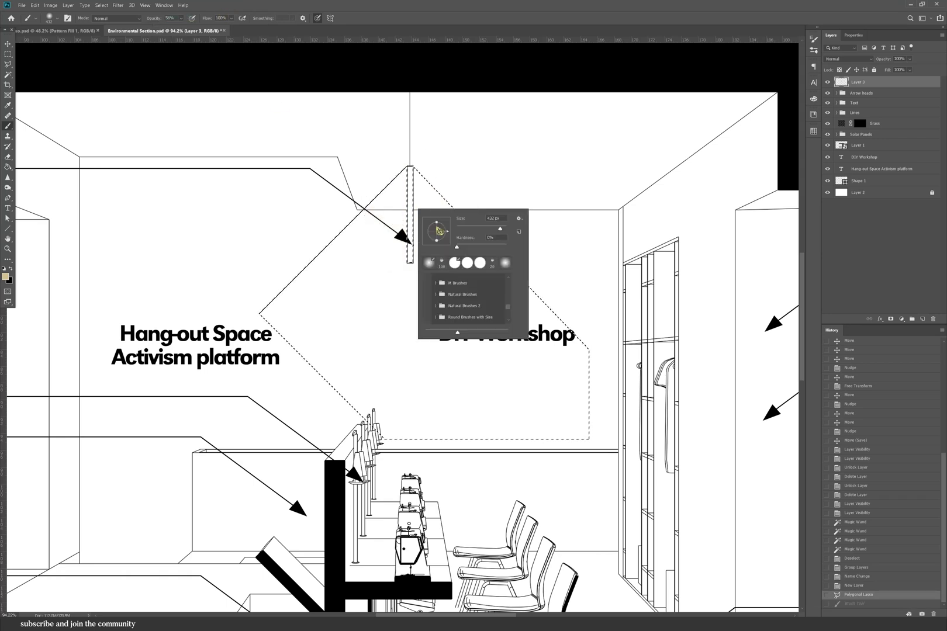
{"action": "left_click", "coordinate": [11, 278]}
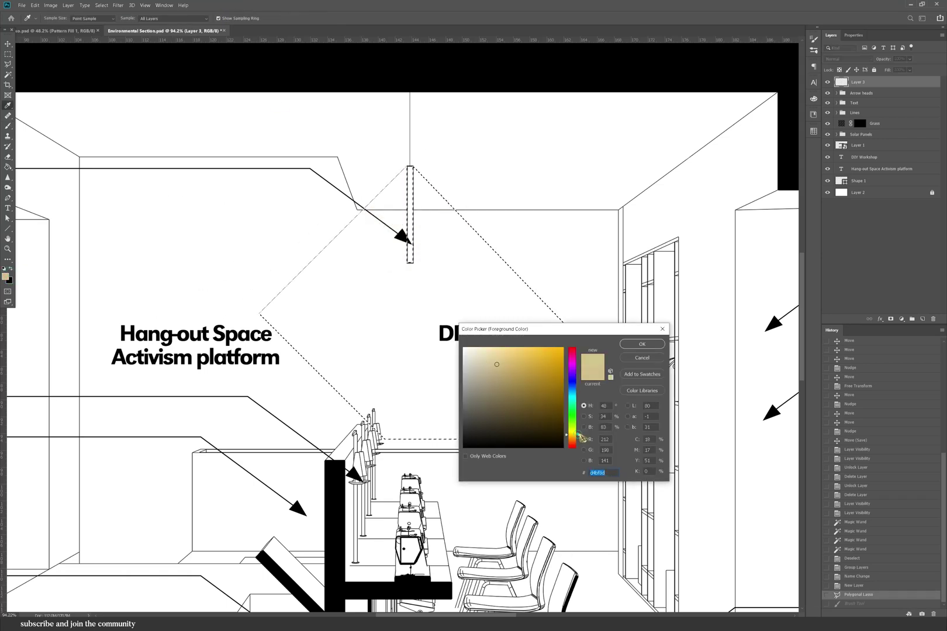
{"action": "left_click", "coordinate": [638, 345]}
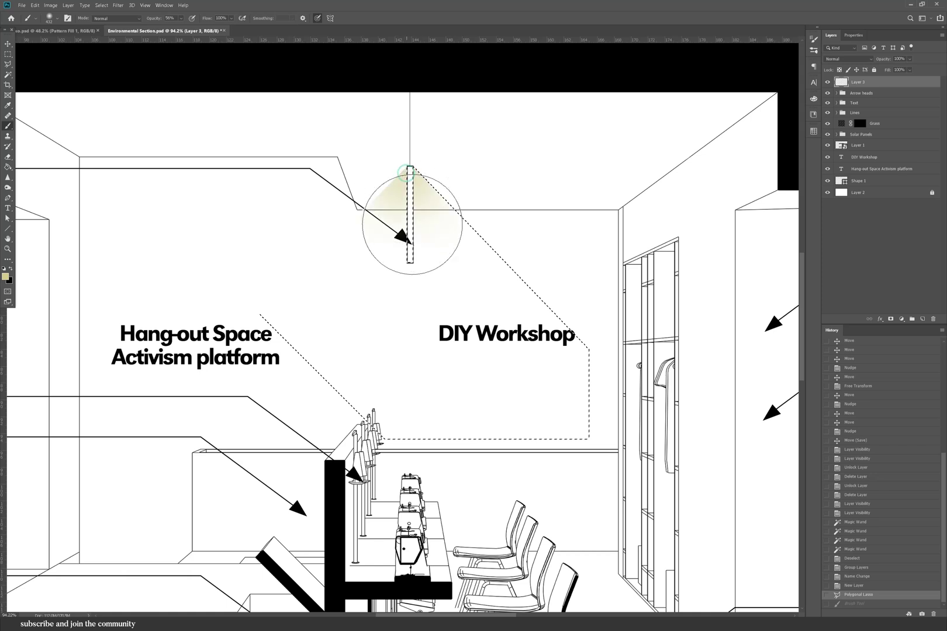
- Build up the pale yellow glow below the hanging fixture with a larger soft brush at 26% opacity, deselect it and take up the Eraser
{"action": "mouse_move", "coordinate": [412, 224]}
{"action": "left_mouse_down"}
{"action": "mouse_move", "coordinate": [402, 243]}
{"action": "mouse_move", "coordinate": [500, 265]}
{"action": "mouse_move", "coordinate": [407, 214]}
{"action": "left_mouse_up"}
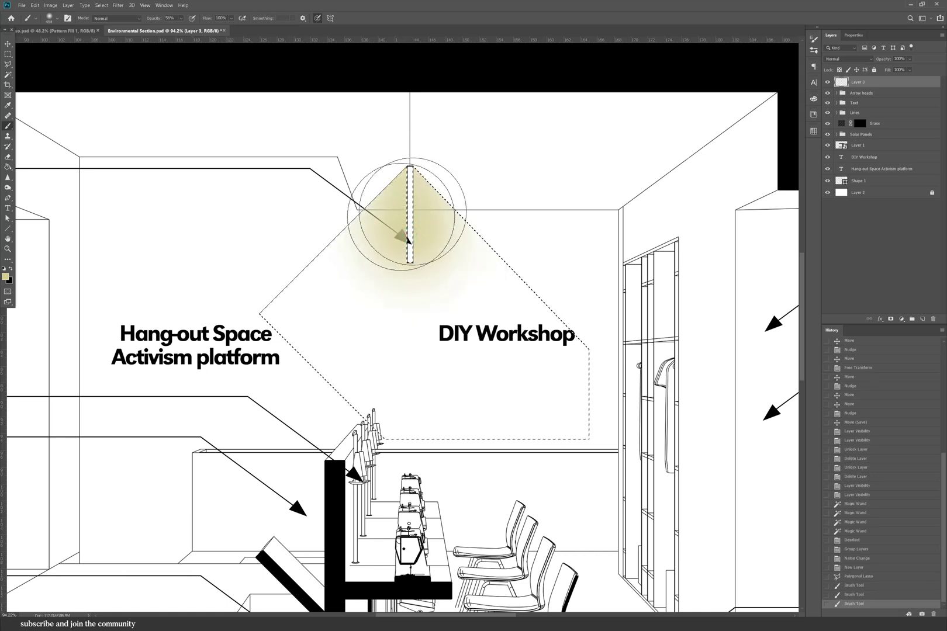
{"action": "key", "text": "ctrl+z"}
{"action": "right_click", "coordinate": [434, 221]}
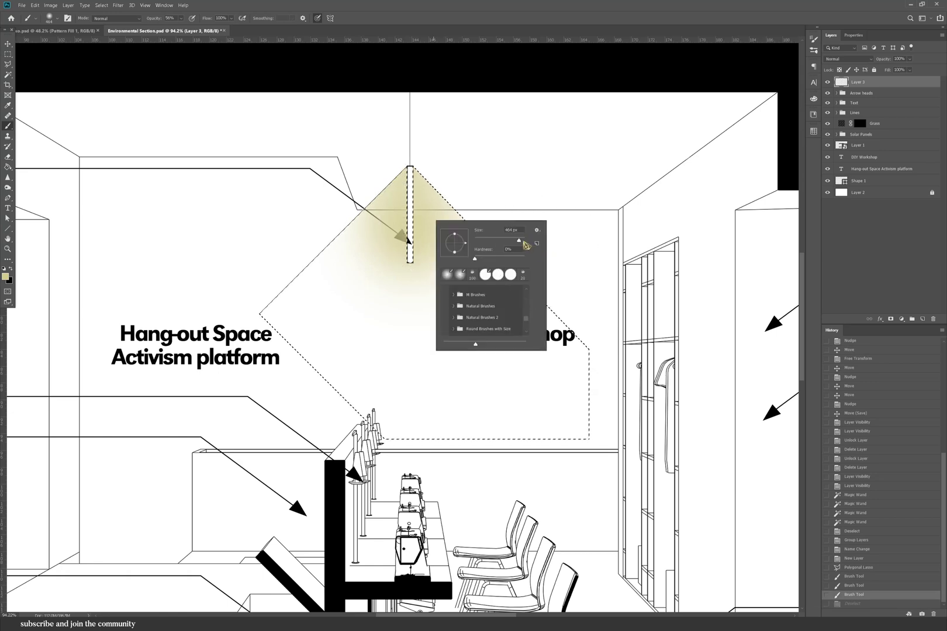
{"action": "left_click_drag", "start_coordinate": [518, 241], "coordinate": [521, 240]}
{"action": "left_click", "coordinate": [182, 19]}
{"action": "left_click_drag", "start_coordinate": [187, 28], "coordinate": [175, 28]}
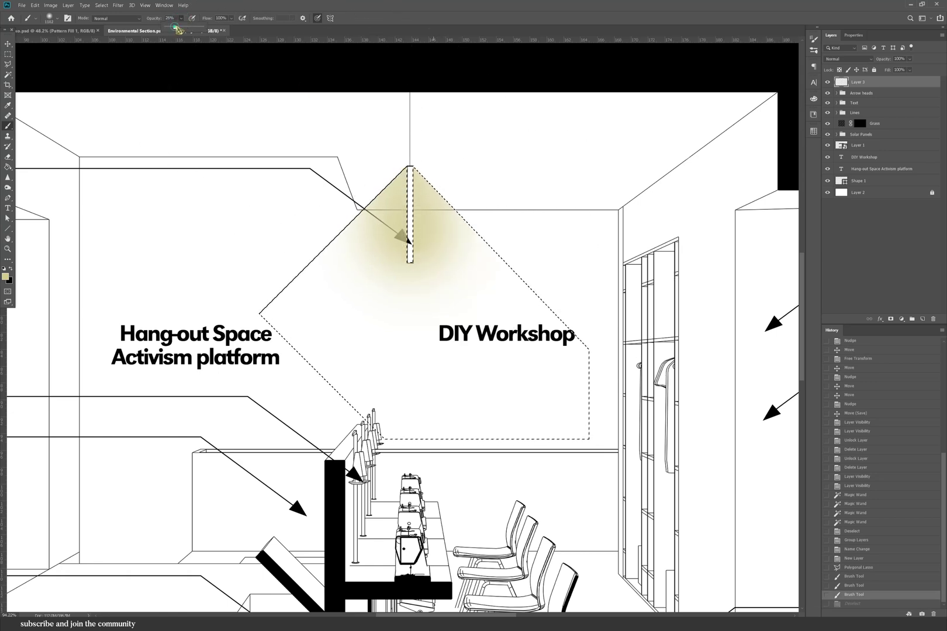
{"action": "left_click", "coordinate": [410, 215]}
{"action": "key", "text": "ctrl+d"}
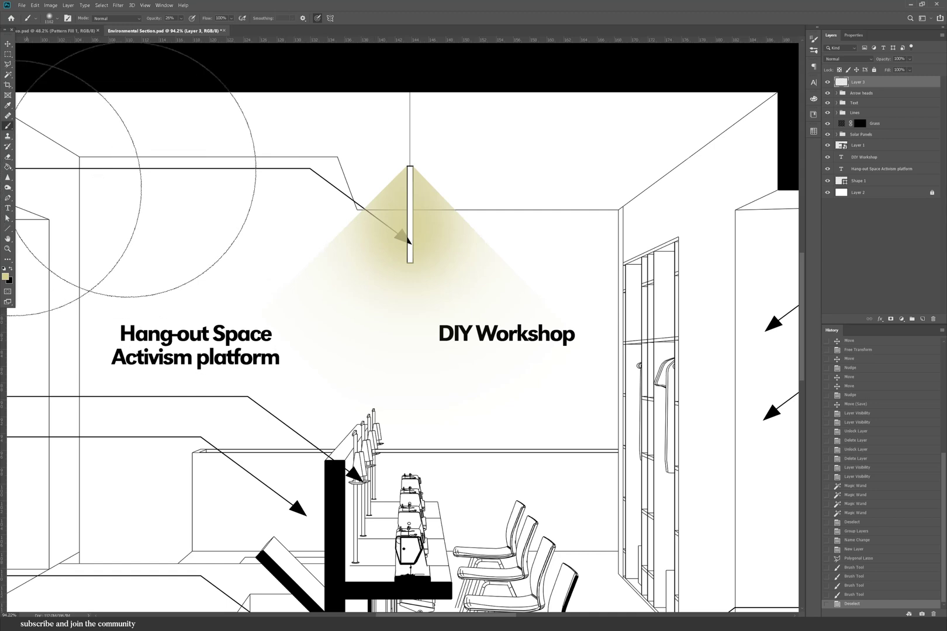
{"action": "left_click", "coordinate": [8, 156]}
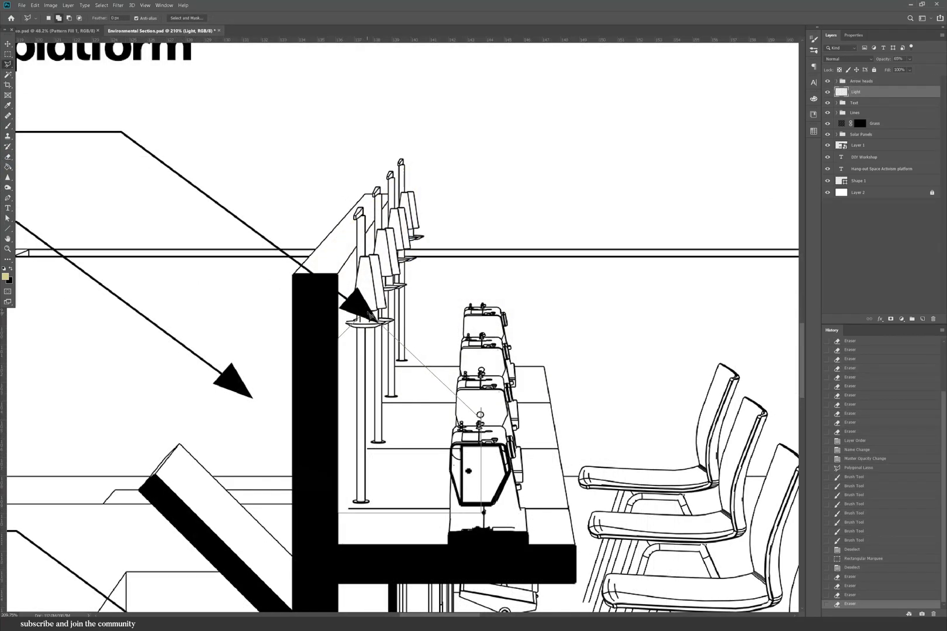
- Close a polygonal lasso selection of the light cone below the front desk lamp, paint it softly pale yellow on the Light layer and deselect
{"action": "left_click", "coordinate": [370, 312]}
{"action": "left_click", "coordinate": [7, 125]}
{"action": "left_click", "coordinate": [375, 316]}
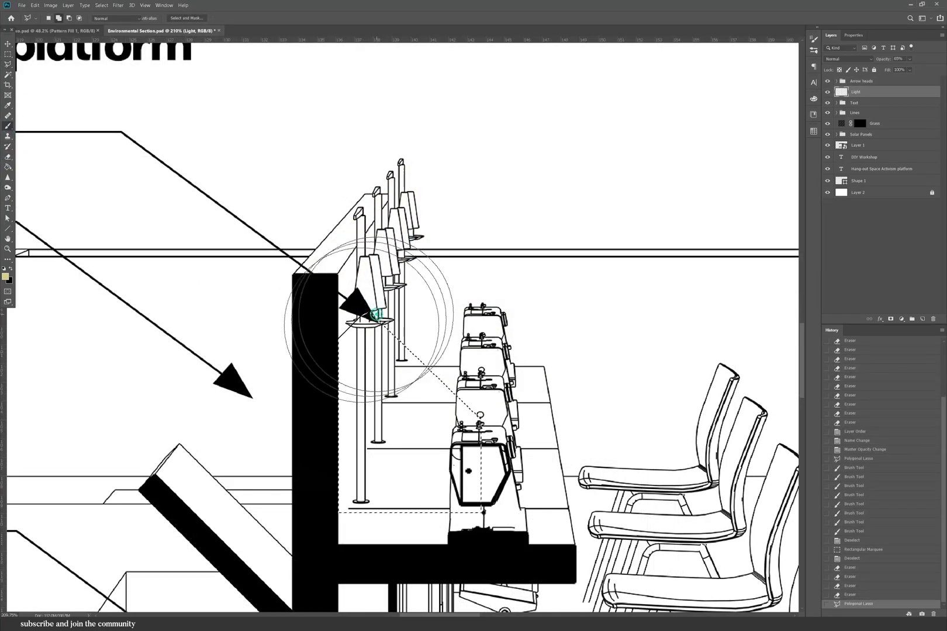
{"action": "left_click", "coordinate": [374, 321]}
{"action": "left_click", "coordinate": [354, 315]}
{"action": "left_click", "coordinate": [354, 316]}
{"action": "left_click", "coordinate": [345, 273]}
{"action": "left_click", "coordinate": [363, 288]}
{"action": "left_click", "coordinate": [364, 290]}
{"action": "key", "text": "ctrl+d"}
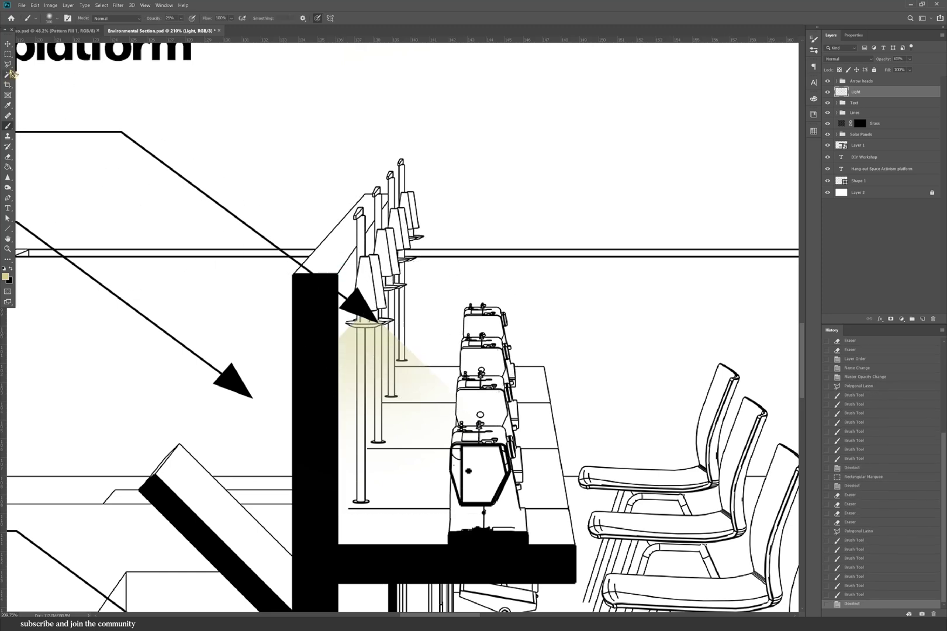
- Fade the lower and outer edges of the desk lamp glow around the sewing machines with a large soft Eraser
{"action": "left_click", "coordinate": [481, 492]}
{"action": "left_click", "coordinate": [484, 459]}
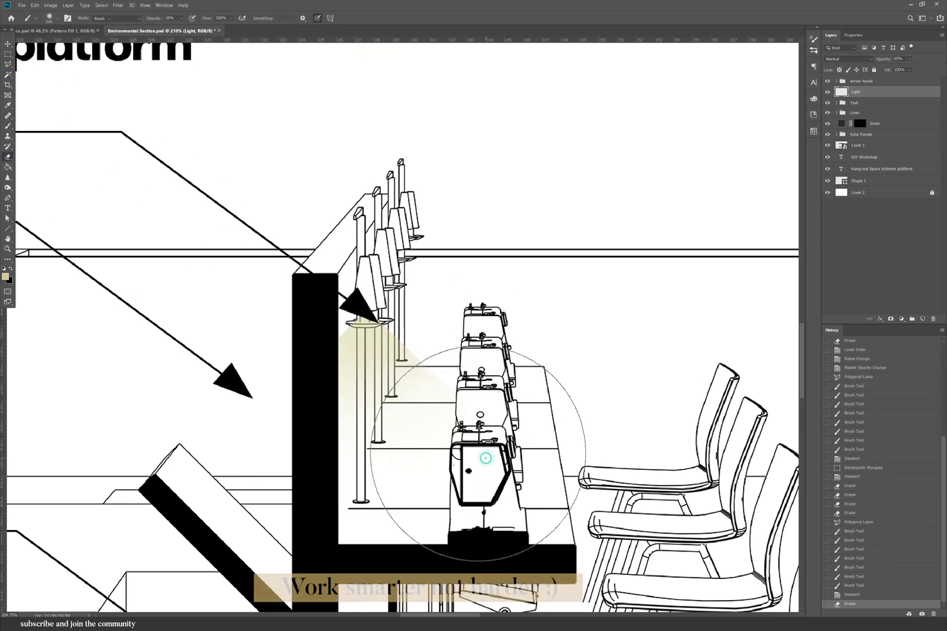
{"action": "left_click", "coordinate": [456, 455]}
{"action": "left_click", "coordinate": [446, 422]}
{"action": "left_click", "coordinate": [415, 466]}
{"action": "left_click", "coordinate": [426, 473]}
{"action": "left_click", "coordinate": [436, 450]}
{"action": "left_click", "coordinate": [441, 430]}
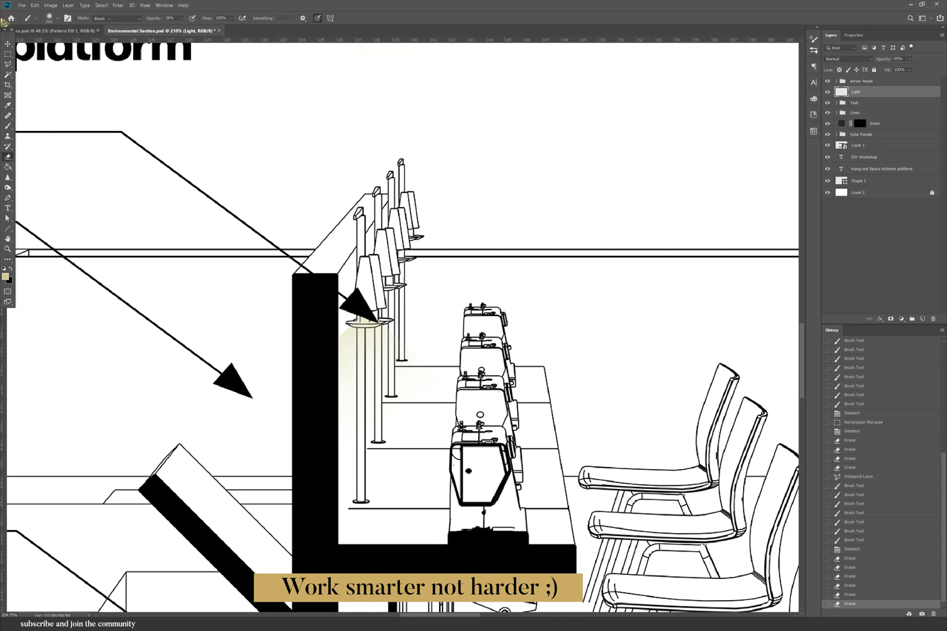
- Select the desk lamp glow with a rectangular marquee, duplicate it under each lamp behind, save the file and deselect
{"action": "left_click", "coordinate": [8, 55]}
{"action": "mouse_move", "coordinate": [297, 268]}
{"action": "left_mouse_down"}
{"action": "mouse_move", "coordinate": [443, 513]}
{"action": "mouse_move", "coordinate": [510, 554]}
{"action": "left_mouse_up"}
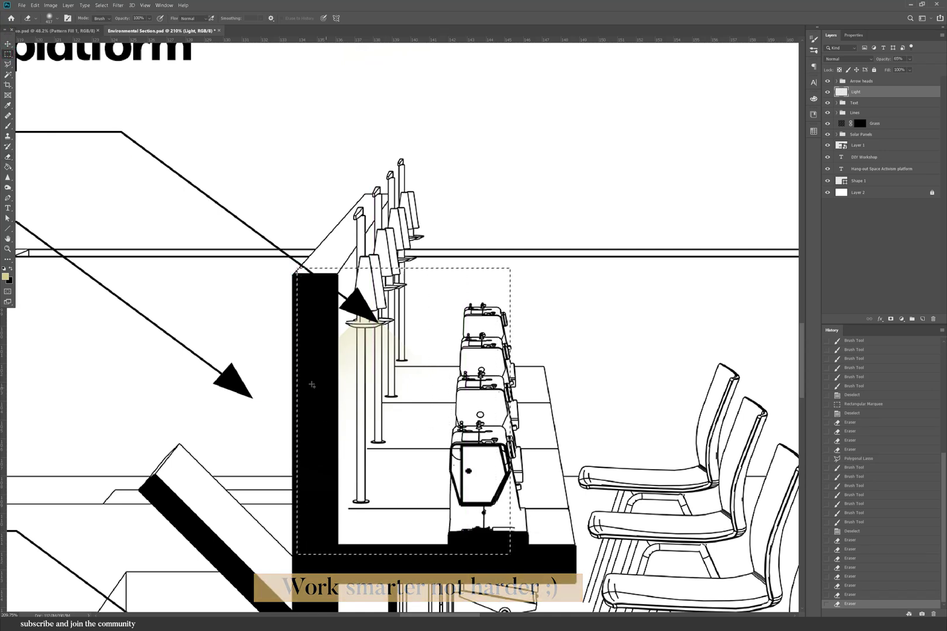
{"action": "key", "text": "v"}
{"action": "left_click_drag", "start_coordinate": [367, 331], "coordinate": [421, 257]}
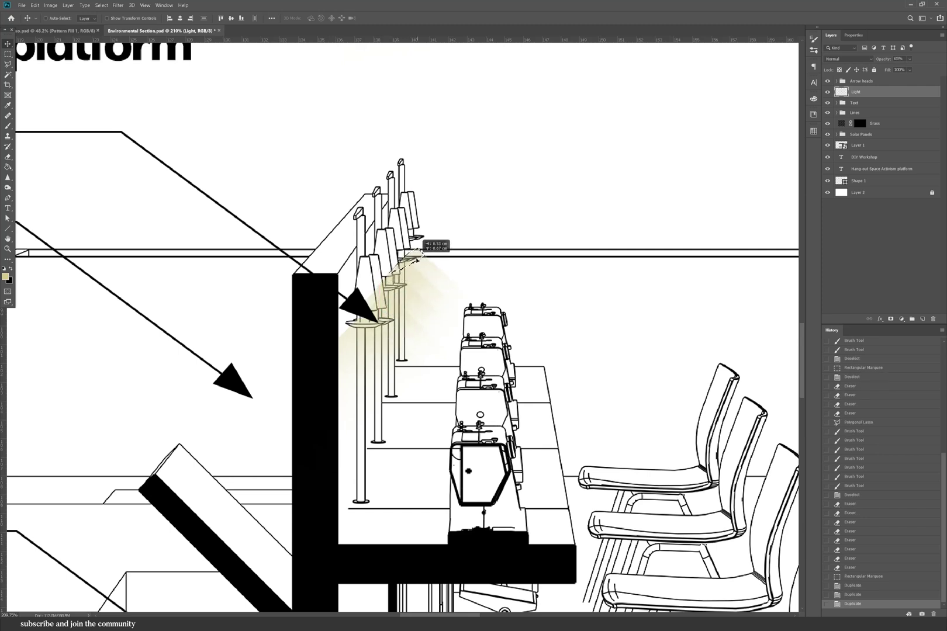
{"action": "key", "text": "ctrl+s"}
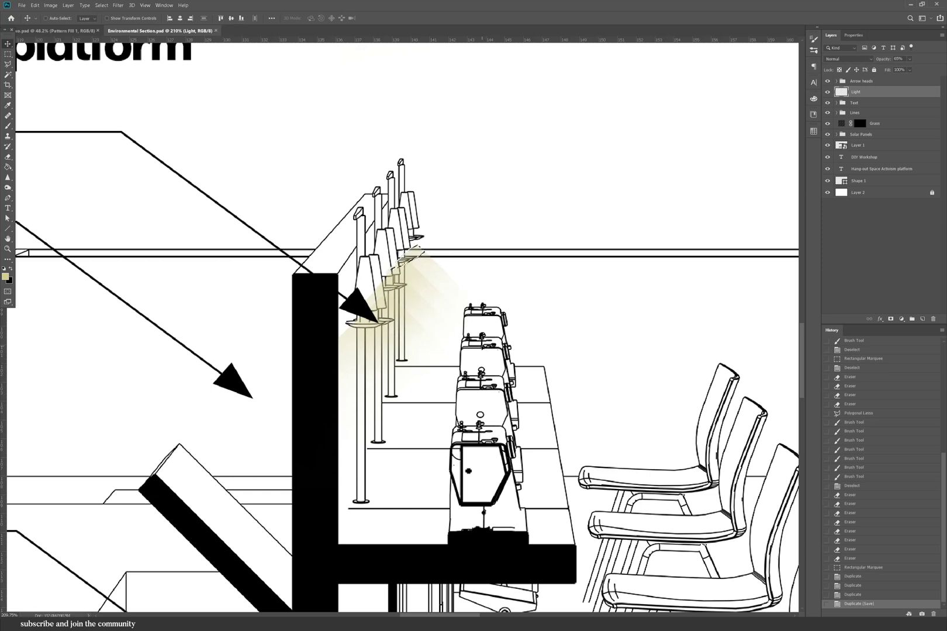
{"action": "key", "text": "ctrl+d"}
- Shrink the Eraser to a small brush and remove the stray glow overlapping the desk lamps
{"action": "left_click", "coordinate": [8, 158]}
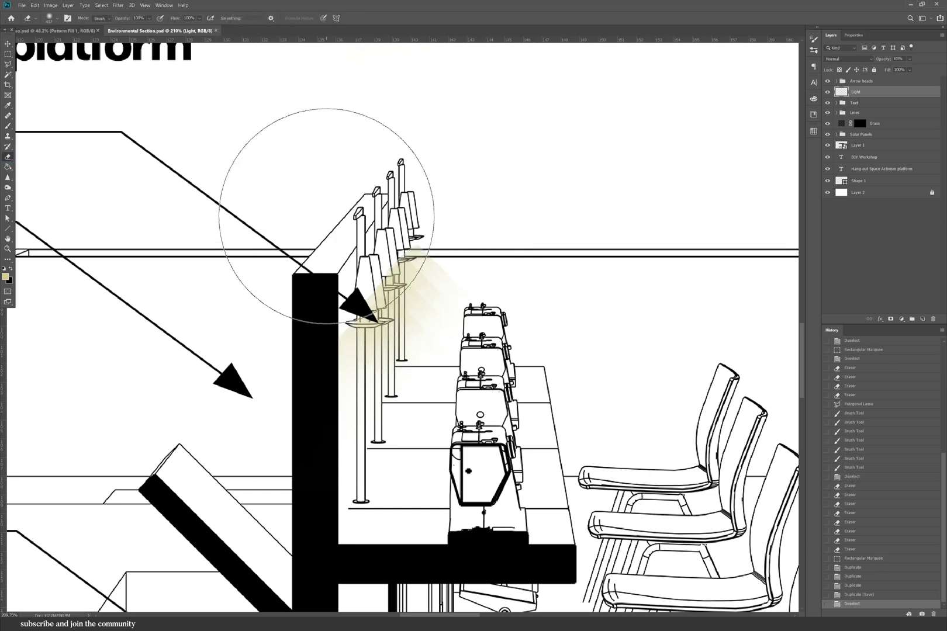
{"action": "key", "text": "bracketleft"}
{"action": "key", "text": "bracketleft"}
{"action": "key", "text": "bracketleft"}
{"action": "key", "text": "bracketleft"}
{"action": "key", "text": "bracketleft"}
{"action": "key", "text": "bracketleft"}
{"action": "key", "text": "bracketleft"}
{"action": "key", "text": "bracketleft"}
{"action": "key", "text": "bracketleft"}
{"action": "key", "text": "bracketleft"}
{"action": "key", "text": "bracketleft"}
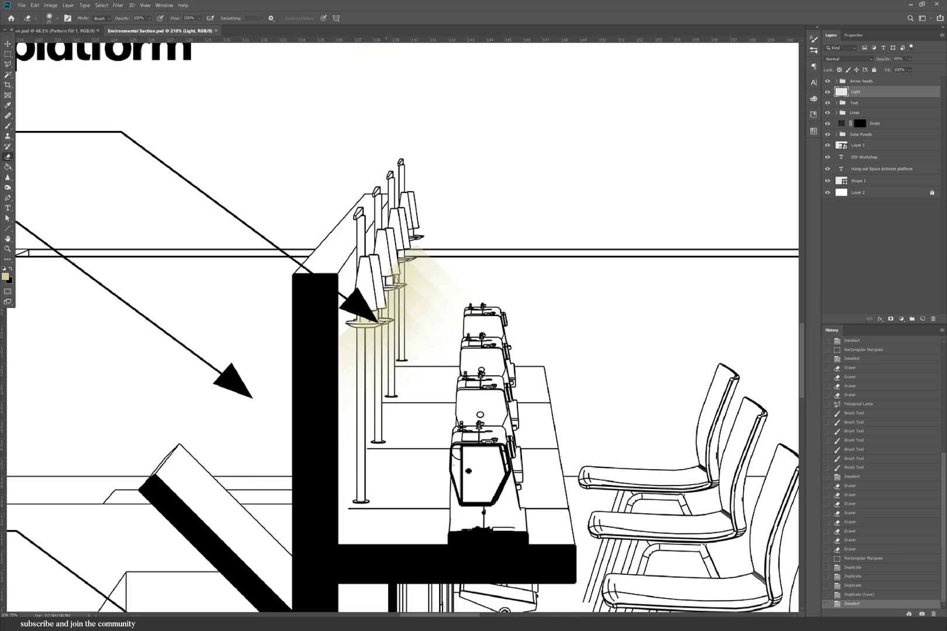
{"action": "left_click", "coordinate": [392, 281]}
{"action": "left_click", "coordinate": [393, 282]}
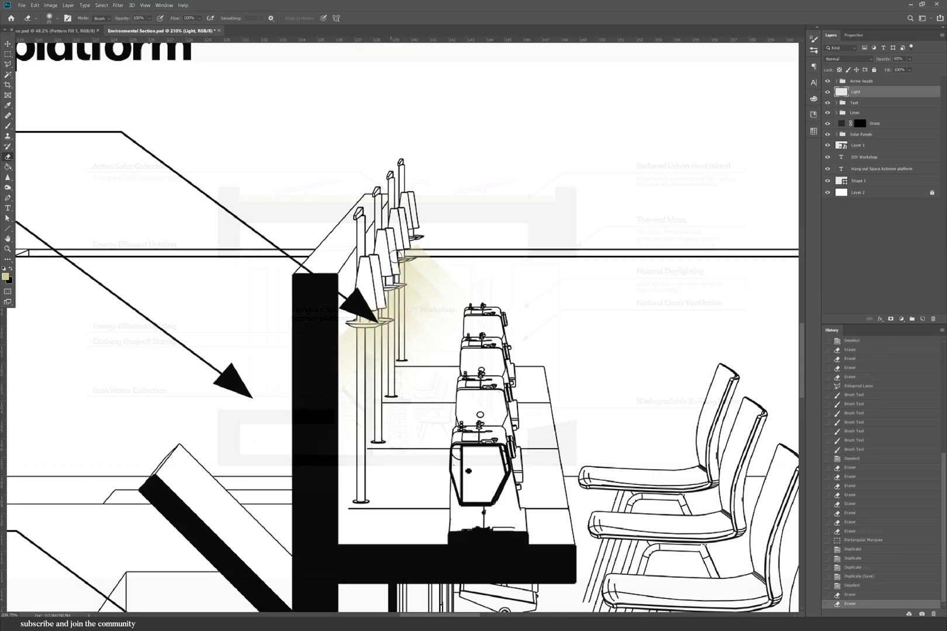
- Select the workshop floor area of the line drawing on Layer 1 with the Magic Wand
{"action": "left_click", "coordinate": [9, 76]}
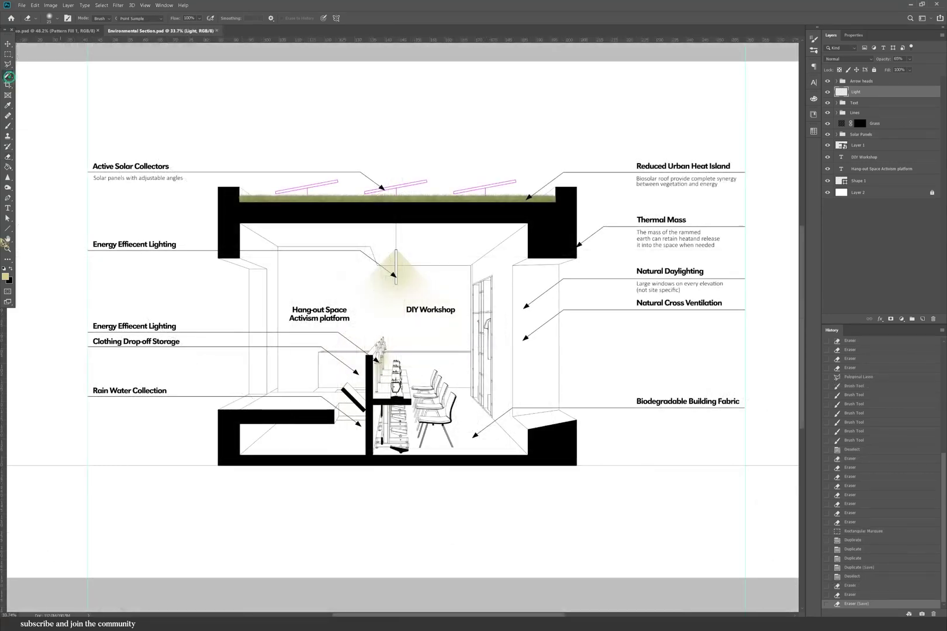
{"action": "left_click", "coordinate": [8, 76]}
{"action": "left_click", "coordinate": [873, 181]}
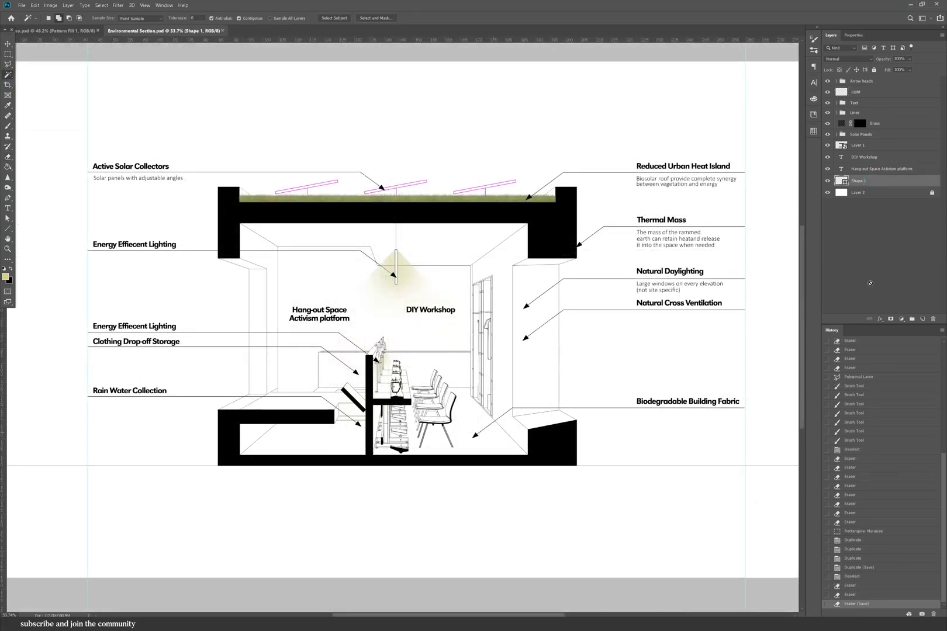
{"action": "left_click", "coordinate": [858, 146]}
{"action": "left_click", "coordinate": [497, 441]}
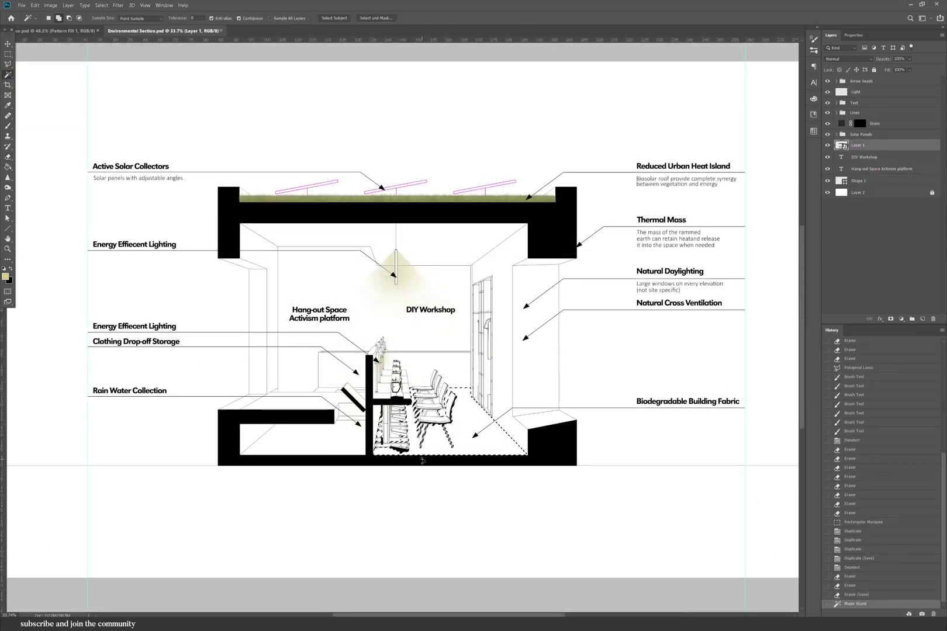
- Add a Pattern Fill layer with the light wood pattern at 70% scale to the floor selection and lower the layer's opacity
{"action": "left_click", "coordinate": [902, 320]}
{"action": "left_click", "coordinate": [899, 343]}
{"action": "left_click", "coordinate": [419, 212]}
{"action": "left_click", "coordinate": [413, 266]}
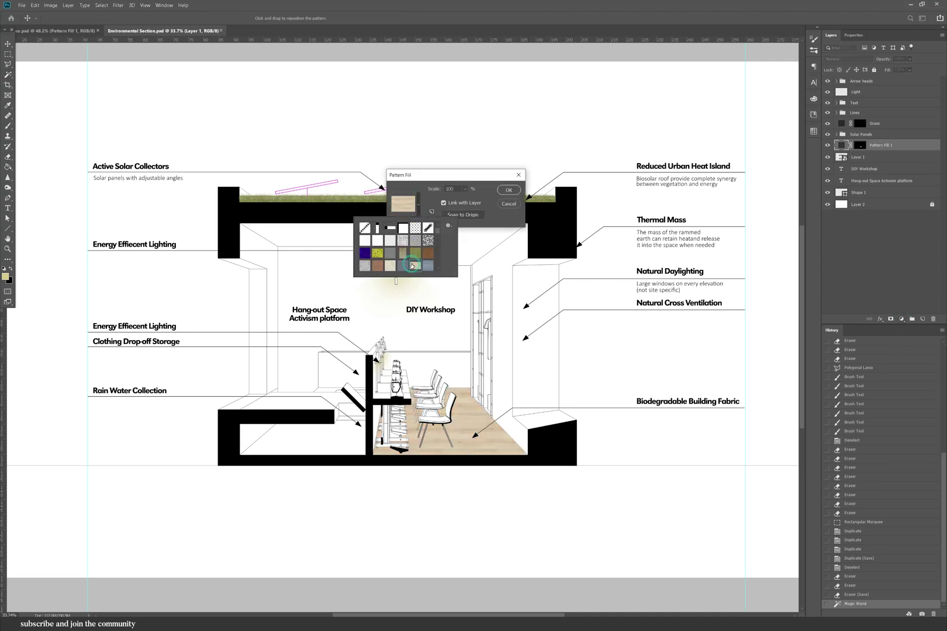
{"action": "left_click_drag", "start_coordinate": [467, 190], "coordinate": [469, 202]}
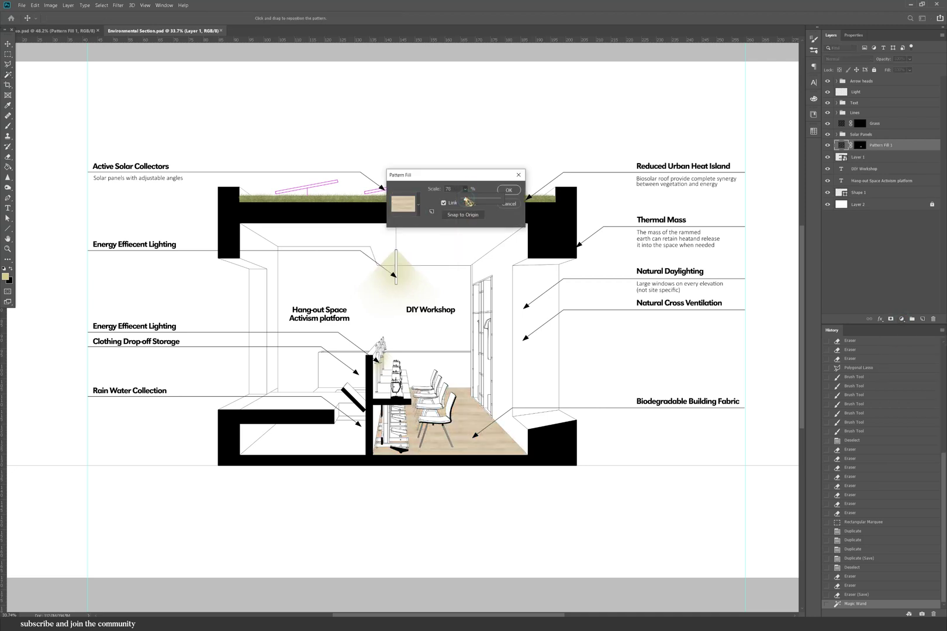
{"action": "left_click", "coordinate": [508, 190]}
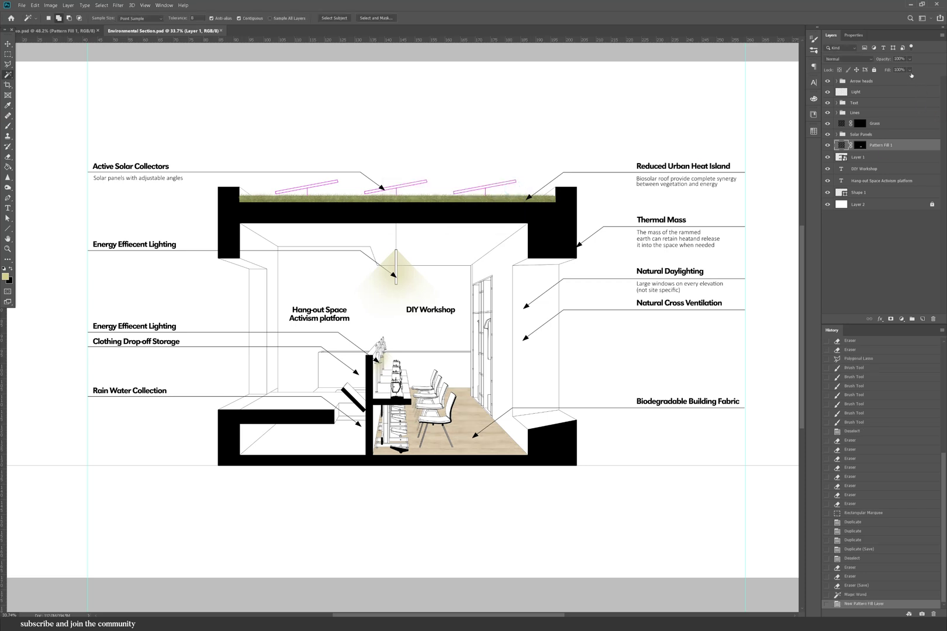
{"action": "left_click_drag", "start_coordinate": [909, 68], "coordinate": [901, 74]}
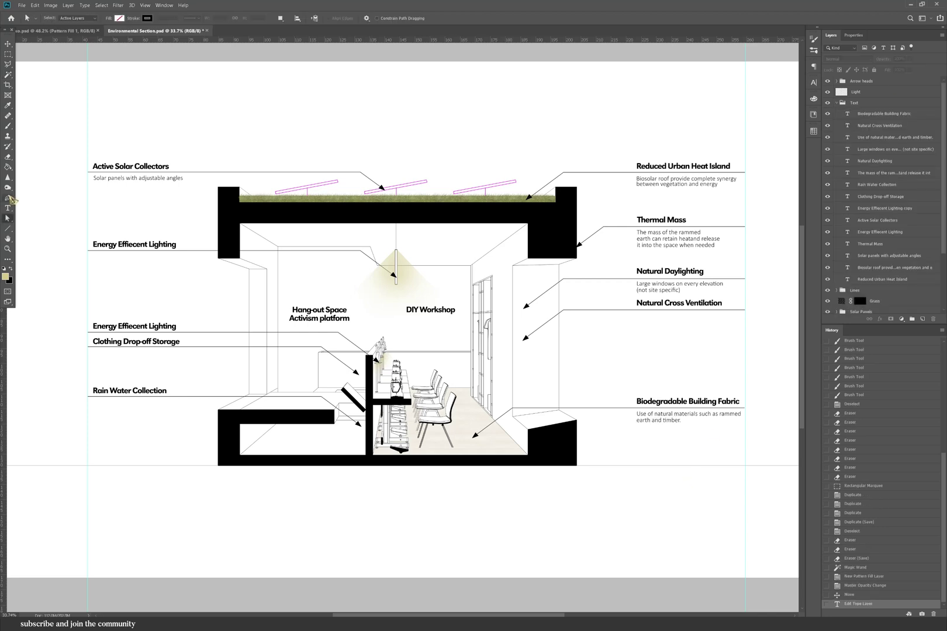
- Start a curved Pen shape running from the area beyond the Natural Cross Ventilation leader into the DIY Workshop
{"action": "key", "text": "p"}
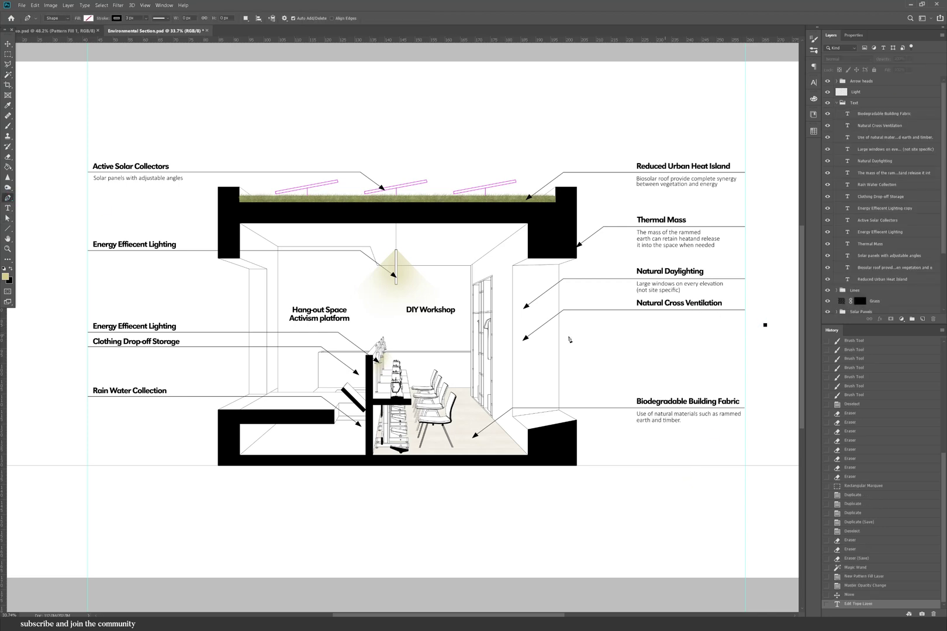
{"action": "left_click_drag", "start_coordinate": [463, 297], "coordinate": [367, 269]}
{"action": "left_click", "coordinate": [278, 288]}
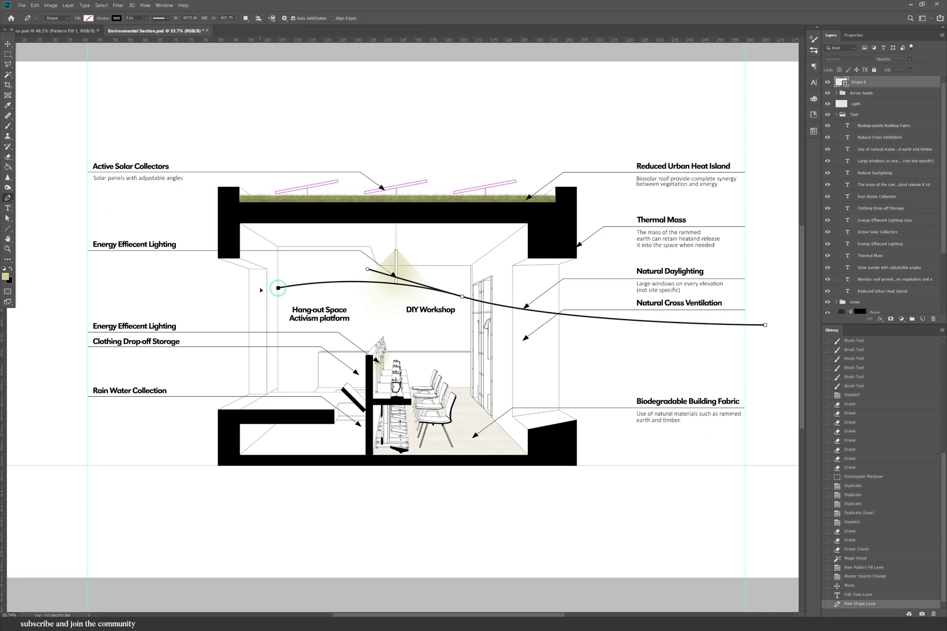
{"action": "left_click_drag", "start_coordinate": [261, 289], "coordinate": [259, 287]}
{"action": "left_click_drag", "start_coordinate": [124, 296], "coordinate": [108, 297]}
{"action": "key", "text": "ctrl+z"}
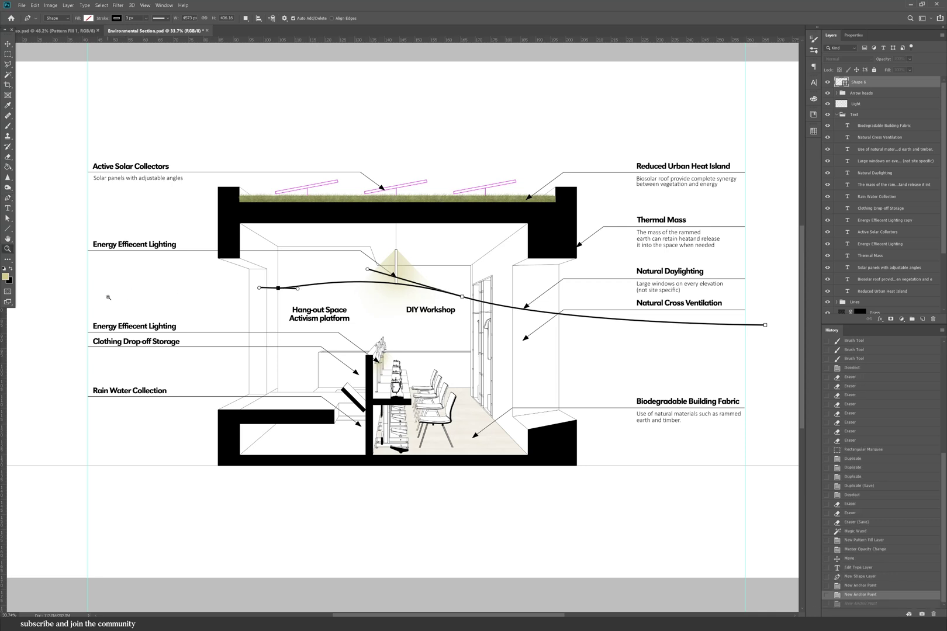
{"action": "key", "text": "z"}
{"action": "key", "text": "ctrl+z"}
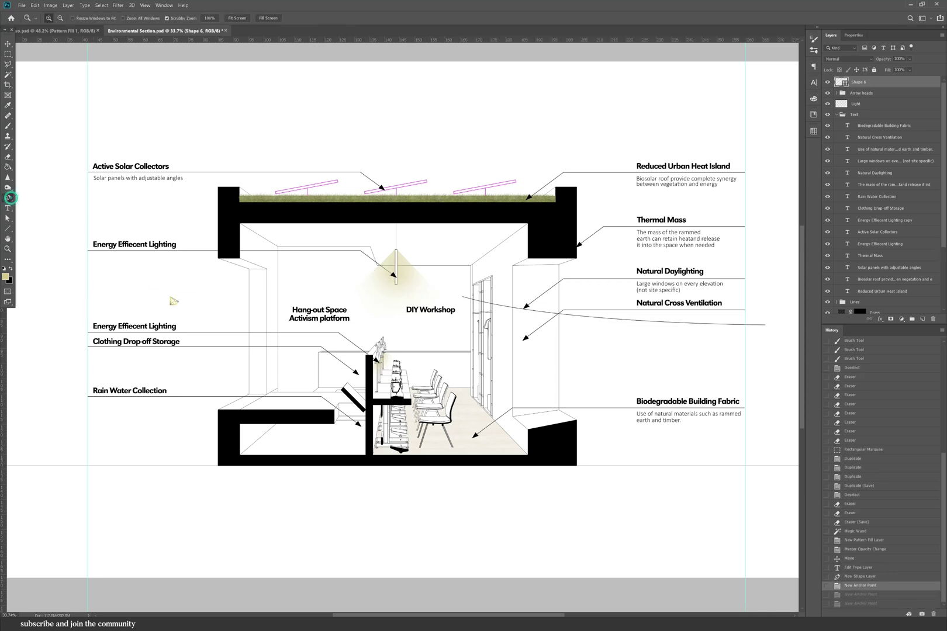
- Extend the curve through the room to just above the lower Energy Effiecent Lighting label and give it a light blue 27 px stroke
{"action": "left_click", "coordinate": [80, 320]}
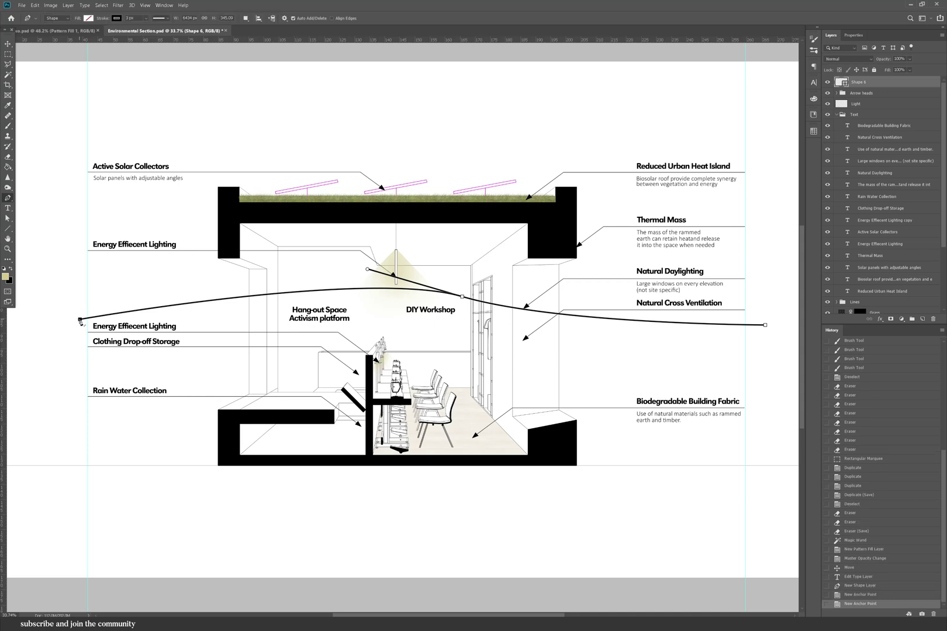
{"action": "left_click", "coordinate": [119, 19]}
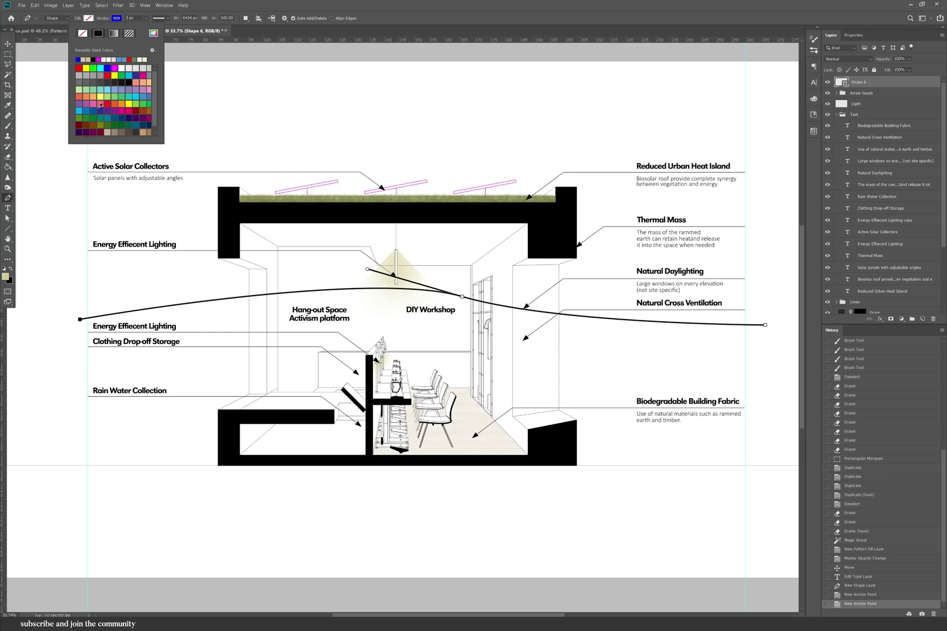
{"action": "left_click", "coordinate": [80, 110]}
{"action": "left_click", "coordinate": [129, 19]}
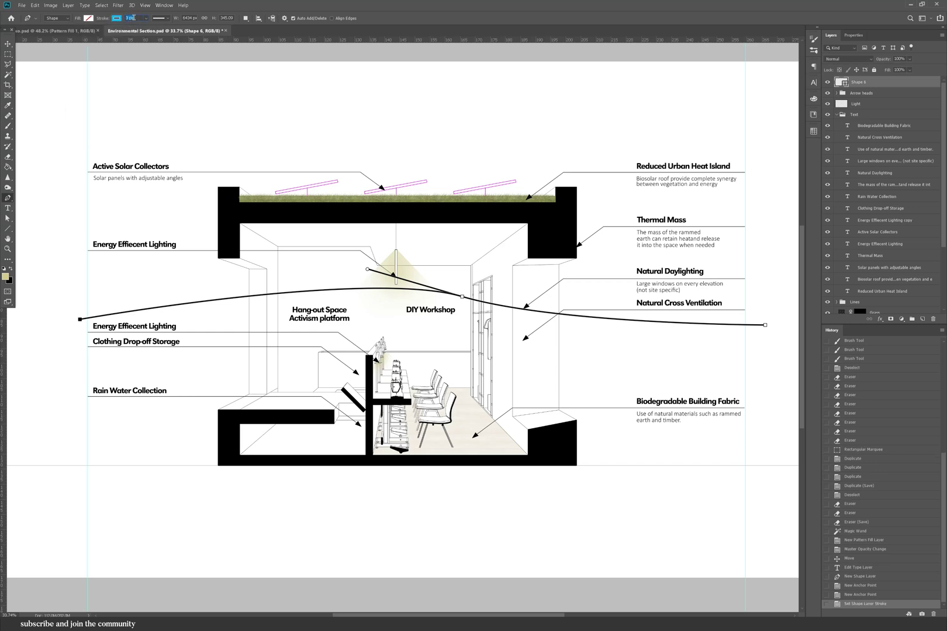
{"action": "type", "text": "27"}
{"action": "key", "text": "Return"}
- Pull both ends of the blue airflow curve in towards the building and adjust its bend near the DIY Workshop label
{"action": "key", "text": "a"}
{"action": "left_click_drag", "start_coordinate": [80, 319], "coordinate": [188, 308]}
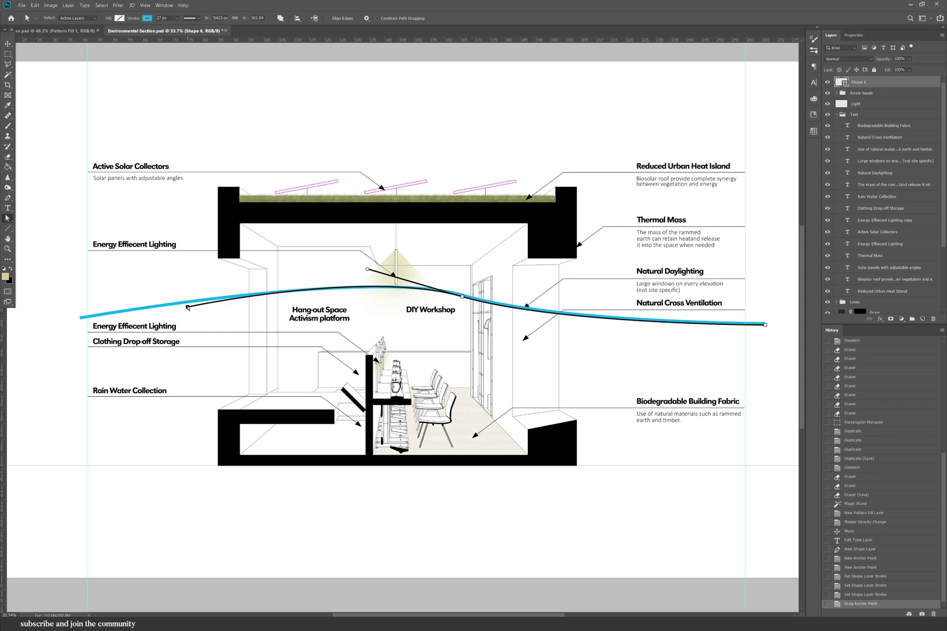
{"action": "left_click_drag", "start_coordinate": [767, 325], "coordinate": [667, 325]}
{"action": "left_click_drag", "start_coordinate": [449, 294], "coordinate": [444, 300]}
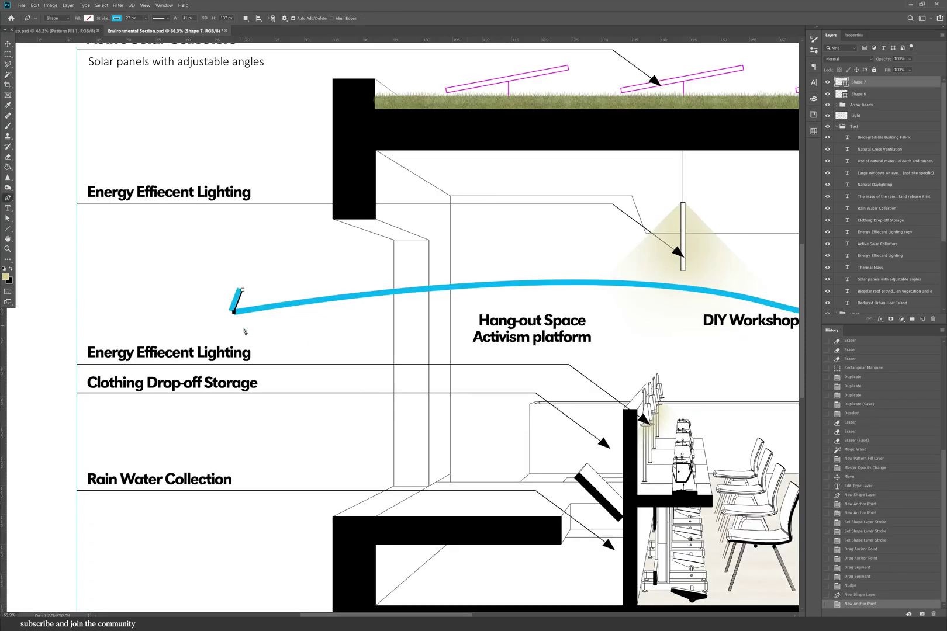
- Complete the open blue arrowhead at the curve's Energy Effiecent Lighting end and adjust the tips of its two strokes
{"action": "left_click", "coordinate": [244, 331]}
{"action": "key", "text": "ctrl+z"}
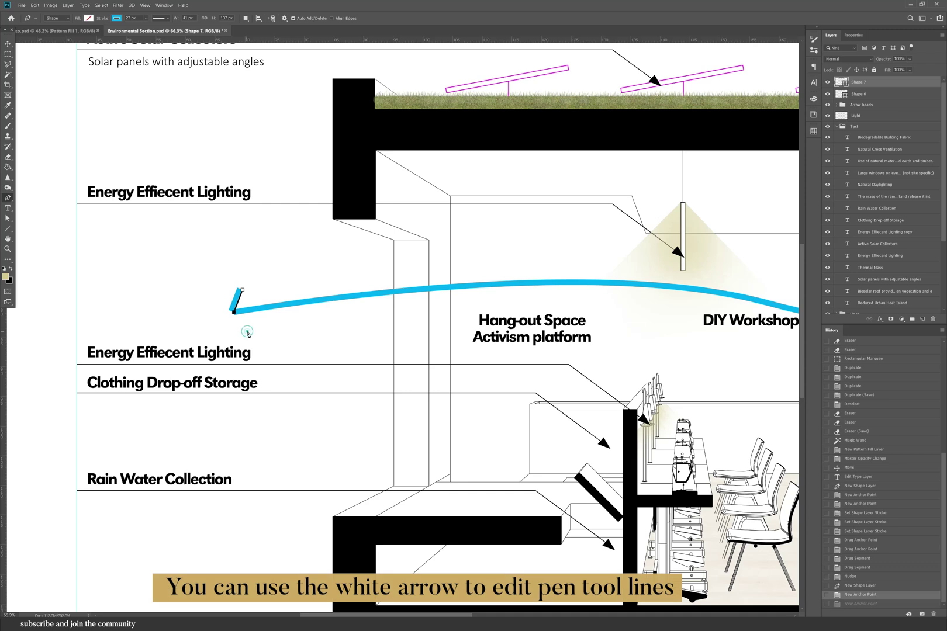
{"action": "left_click", "coordinate": [247, 332]}
{"action": "left_click", "coordinate": [8, 219]}
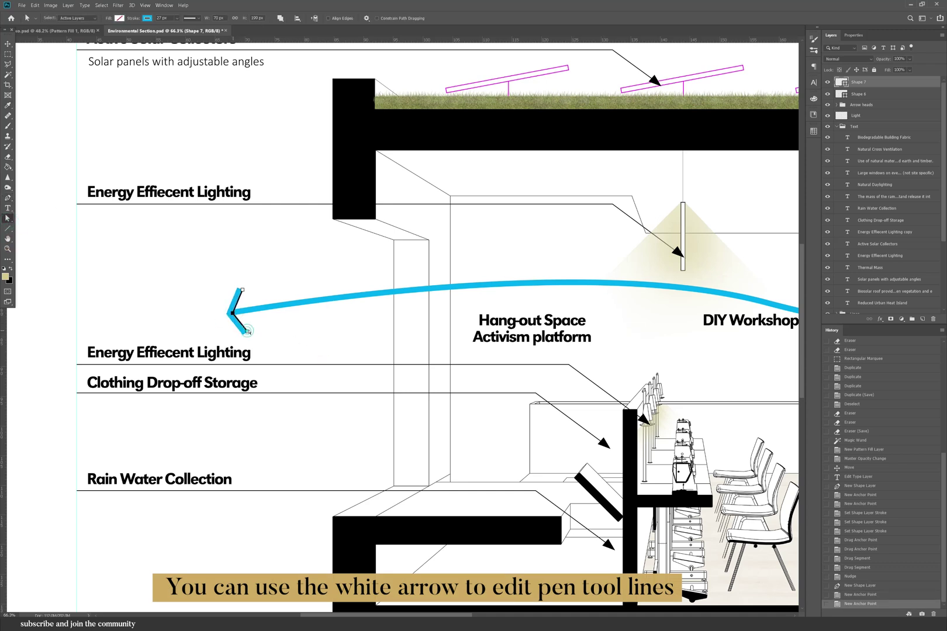
{"action": "left_click_drag", "start_coordinate": [249, 331], "coordinate": [247, 294]}
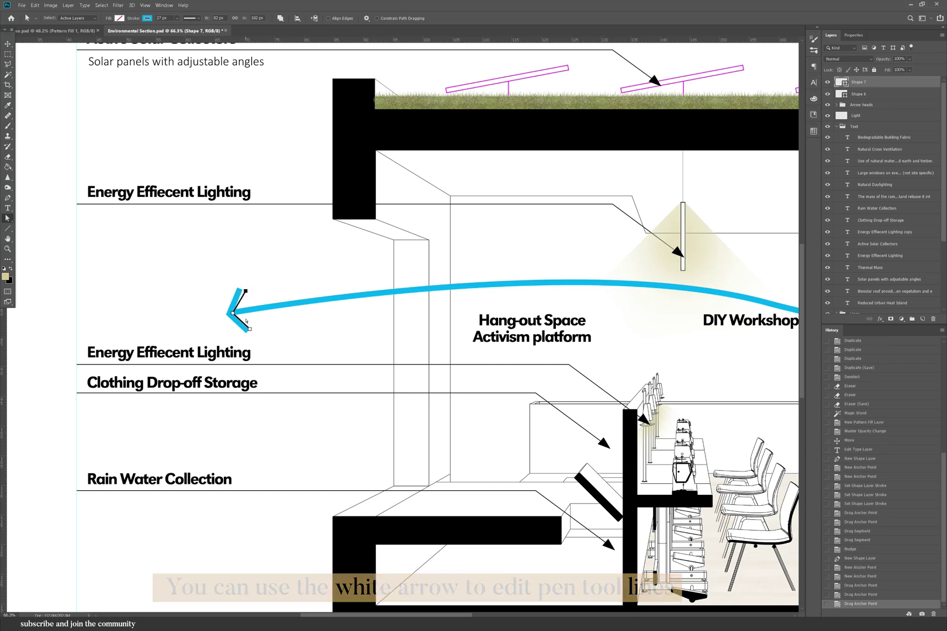
{"action": "scroll", "coordinate": [182, 339], "scroll_direction": "down", "scroll_amount": 8}
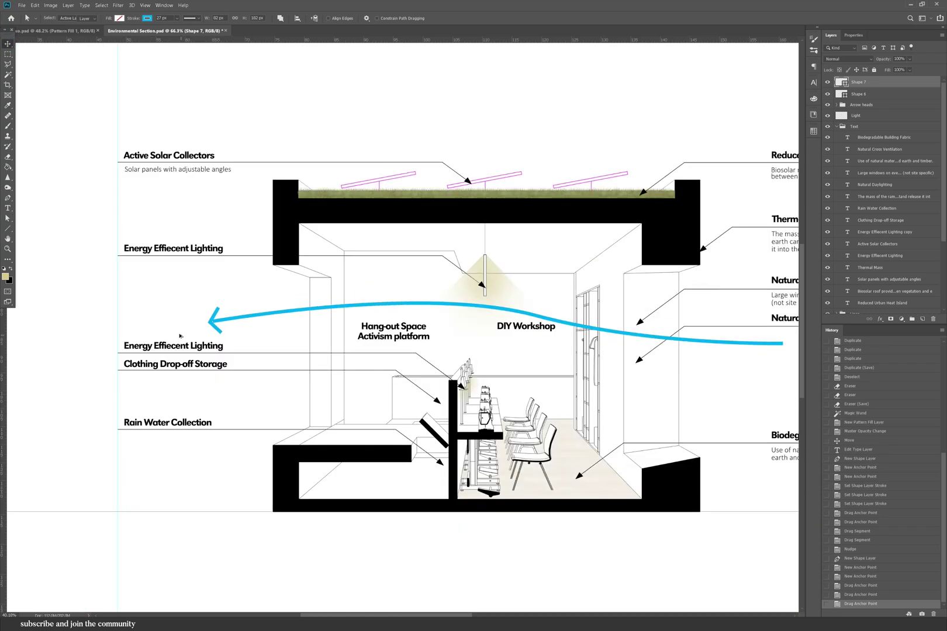
- Nudge the blue arrowhead left onto the curve's end and shift arrowhead and curve together slightly left
{"action": "key", "text": "Left"}
{"action": "left_click", "coordinate": [874, 95], "text": "shift"}
{"action": "key", "text": "Left"}
{"action": "key", "text": "Left"}
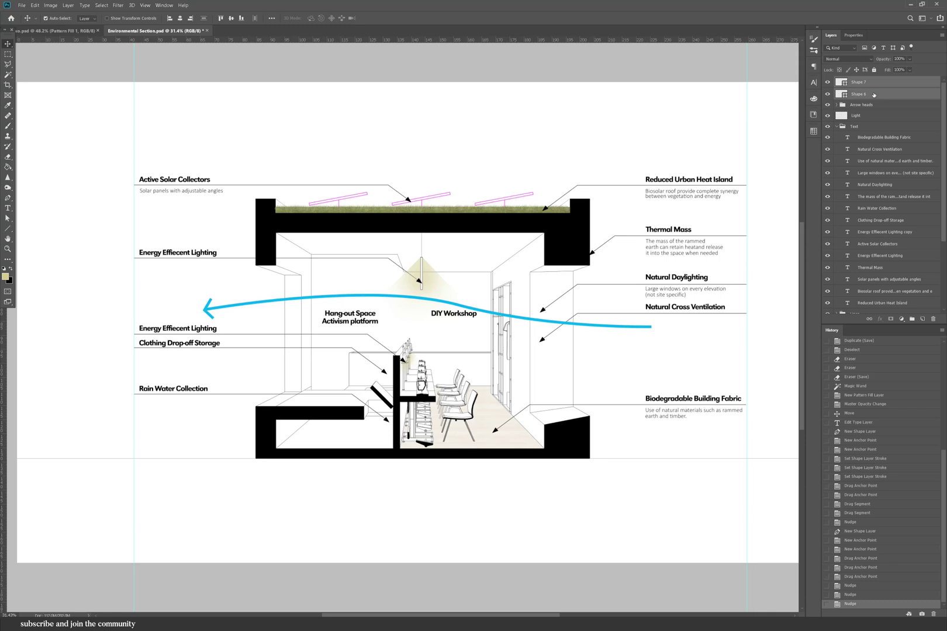
- Rasterize the blue arrowhead and curve layers and merge them into one layer
{"action": "right_click", "coordinate": [885, 92]}
{"action": "left_click", "coordinate": [870, 202]}
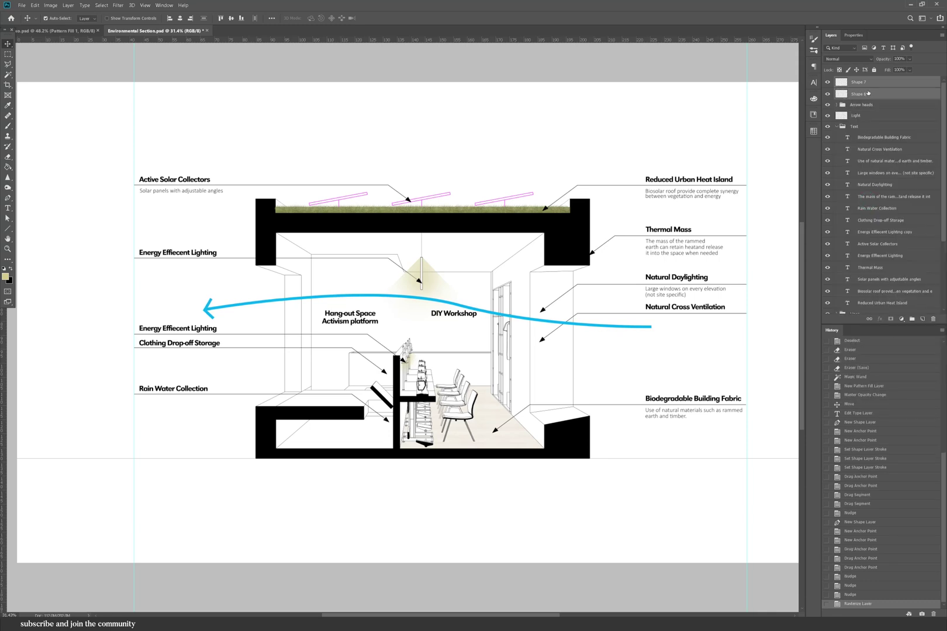
{"action": "right_click", "coordinate": [871, 93]}
{"action": "left_click", "coordinate": [859, 316]}
- Offset the second blue airflow arrow just below the first and scale it down proportionally from its tail end
{"action": "left_click_drag", "start_coordinate": [434, 293], "coordinate": [456, 296]}
{"action": "key", "text": "ctrl+t"}
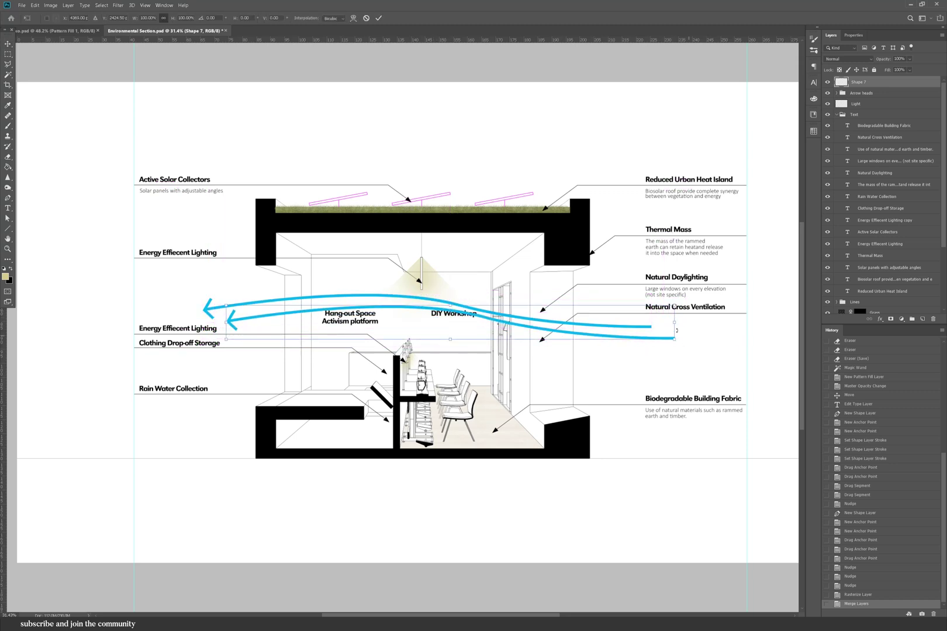
{"action": "left_click_drag", "start_coordinate": [675, 330], "coordinate": [635, 326]}
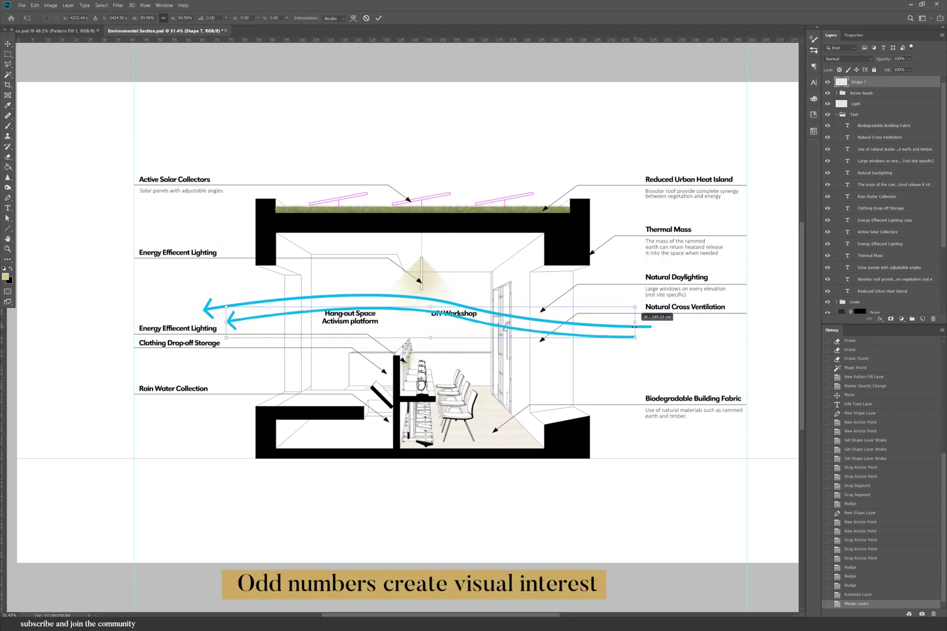
{"action": "key", "text": "Return"}
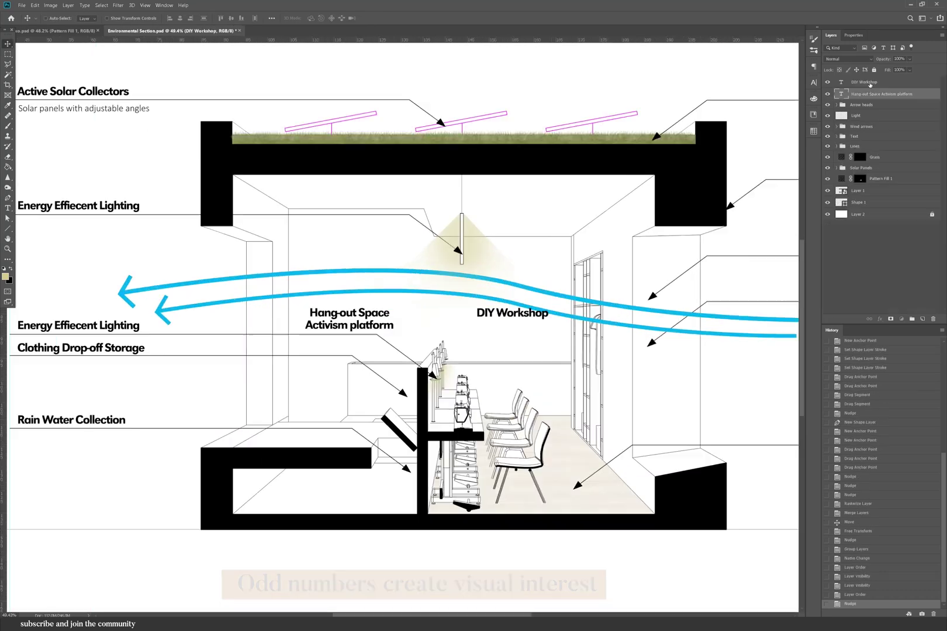
- Move the DIY Workshop label down clear of the airflow arrows, level with the Hang-out Space label, and save the document
{"action": "left_click", "coordinate": [870, 84]}
{"action": "left_click_drag", "start_coordinate": [500, 315], "coordinate": [500, 326]}
{"action": "key", "text": "Down"}
{"action": "scroll", "coordinate": [415, 185], "scroll_direction": "down", "scroll_amount": 3}
{"action": "key", "text": "p"}
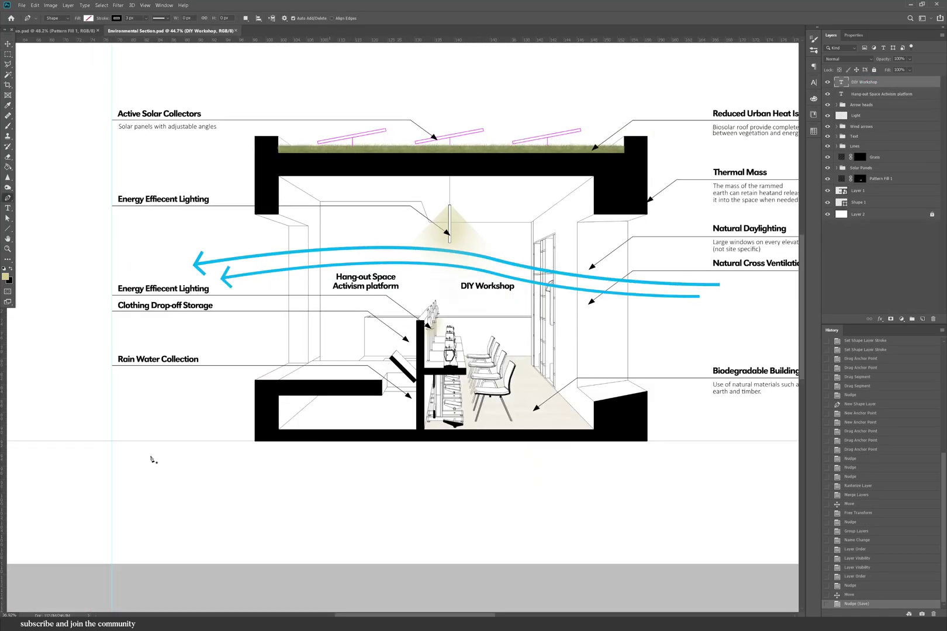
{"action": "key", "text": "ctrl+s"}
- Draw an open Pen shape of half an upward arrow at ground level outside the building, below the Rain Water Collection label
{"action": "scroll", "coordinate": [151, 459], "scroll_direction": "up", "scroll_amount": 5}
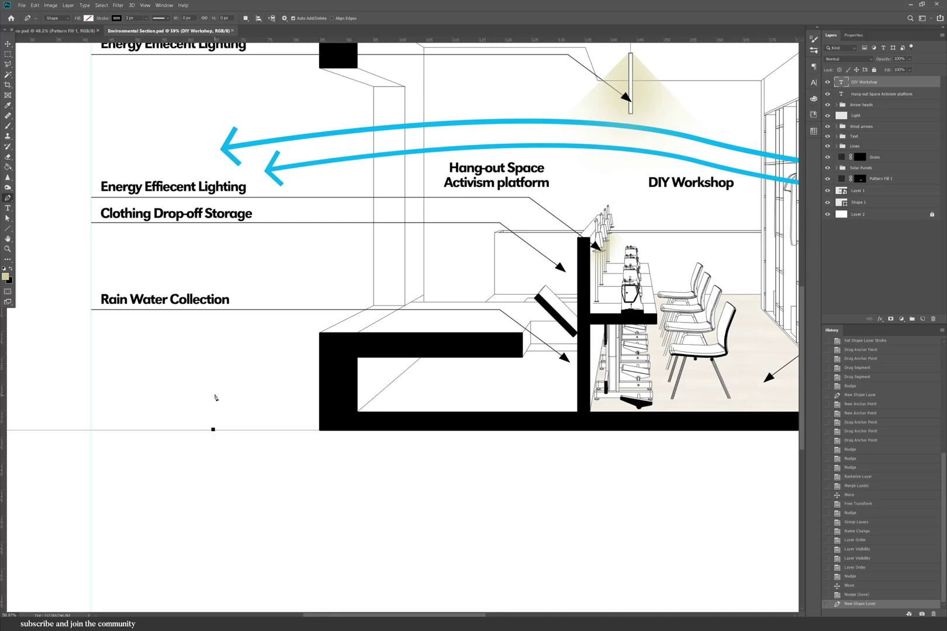
{"action": "left_click", "coordinate": [213, 394]}
{"action": "left_click", "coordinate": [199, 403]}
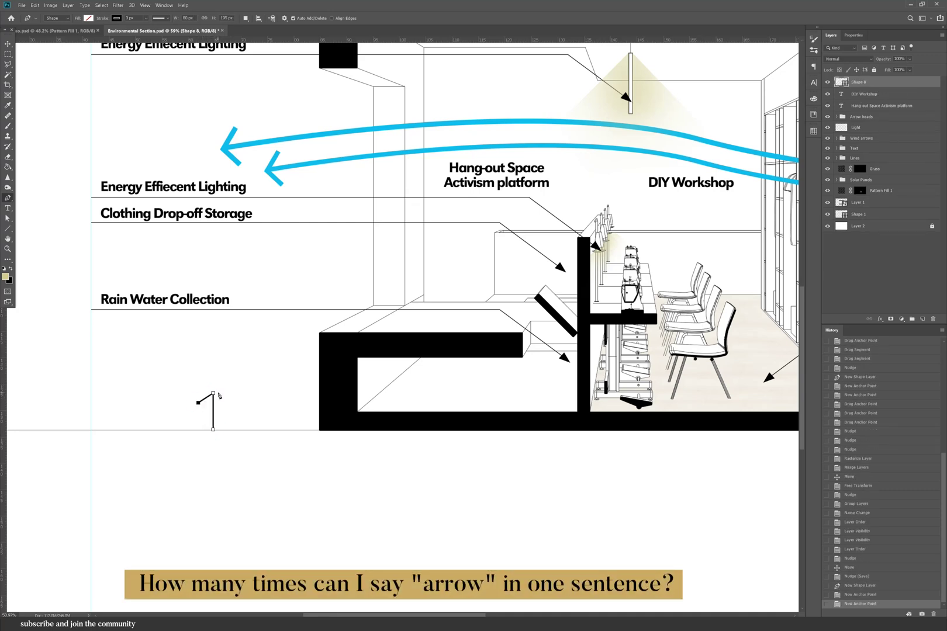
- Try a dark red stroke colour on the half-arrow shape
{"action": "scroll", "coordinate": [185, 418], "scroll_direction": "up", "scroll_amount": 3}
{"action": "left_click", "coordinate": [117, 18]}
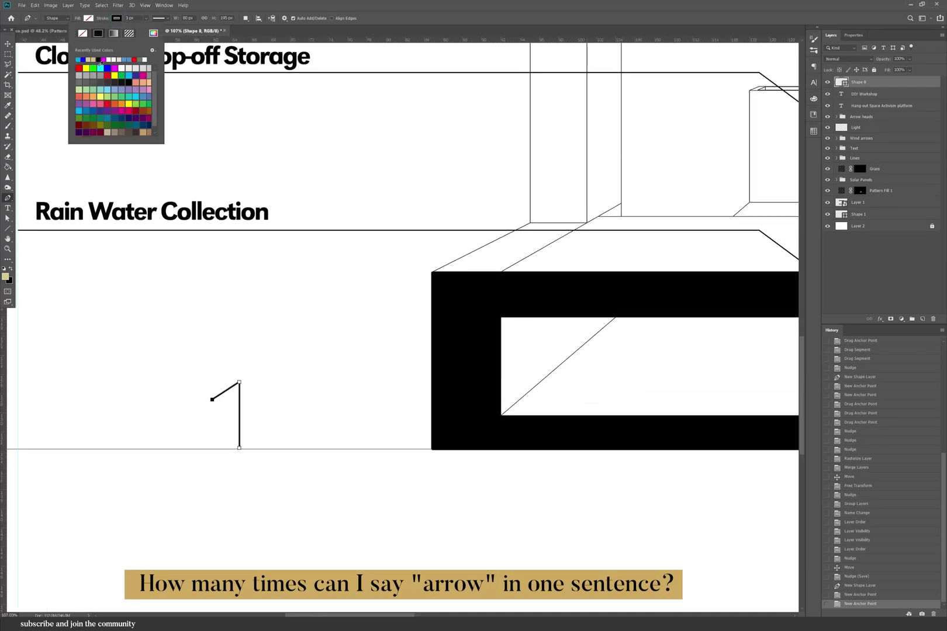
{"action": "left_click", "coordinate": [108, 75]}
{"action": "left_click", "coordinate": [11, 46]}
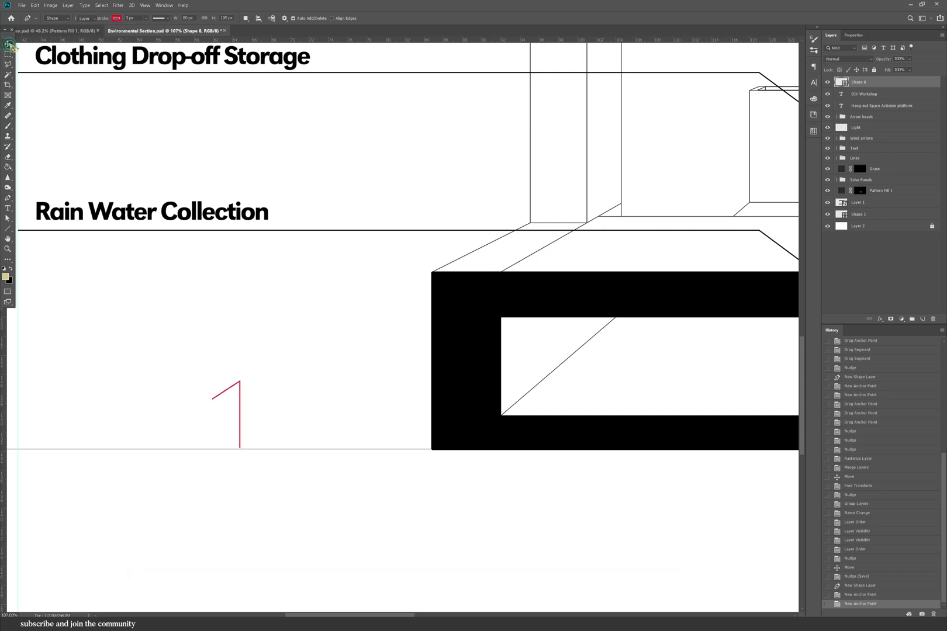
{"action": "left_click", "coordinate": [8, 44]}
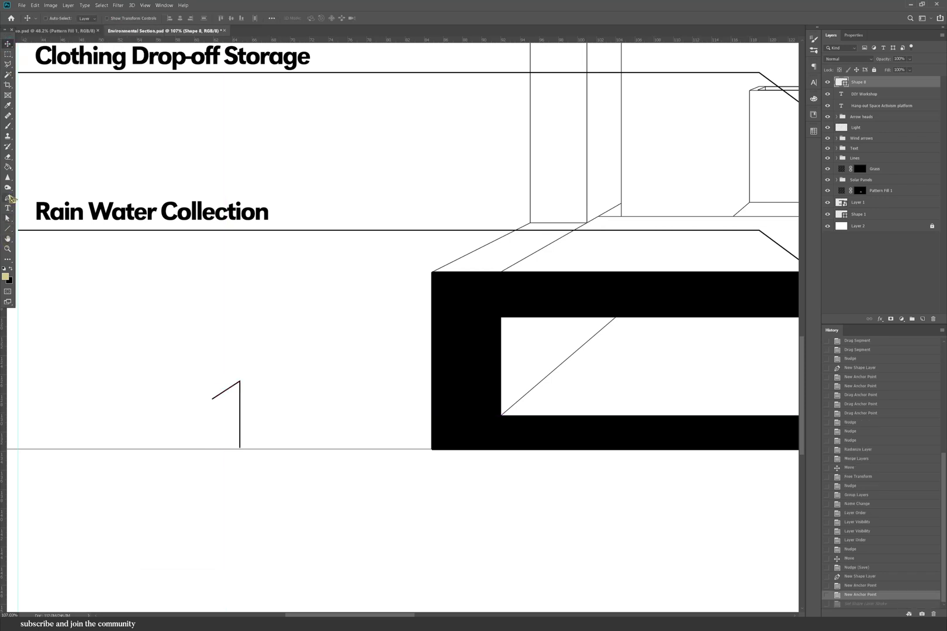
- Give the half-arrow shape a bright red stroke 17 px wide
{"action": "left_click", "coordinate": [8, 199]}
{"action": "left_click", "coordinate": [117, 19]}
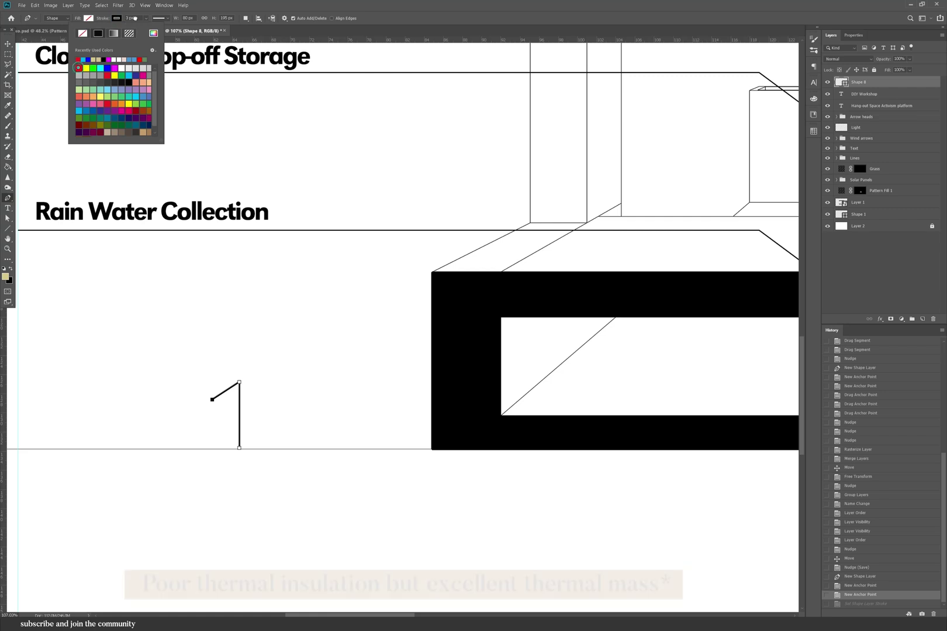
{"action": "left_click", "coordinate": [78, 69]}
{"action": "double_click", "coordinate": [131, 19]}
{"action": "type", "text": "8"}
{"action": "key", "text": "Return"}
{"action": "type", "text": "17"}
{"action": "key", "text": "Return"}
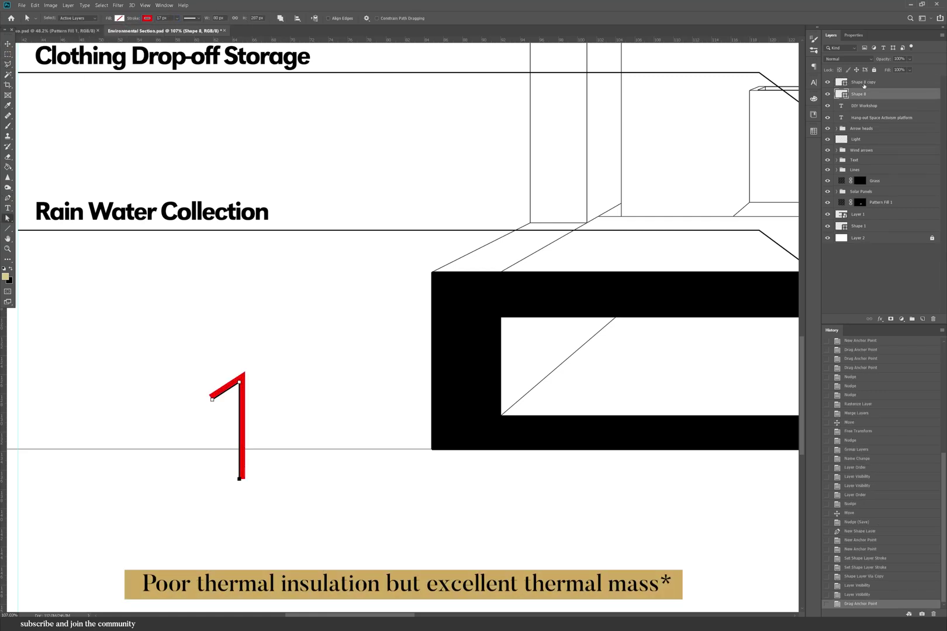
- Rasterize the Shape 8 and Shape 8 copy layers and merge them into one layer
{"action": "left_click", "coordinate": [864, 85]}
{"action": "left_click", "coordinate": [862, 93], "text": "shift"}
{"action": "right_click", "coordinate": [862, 92]}
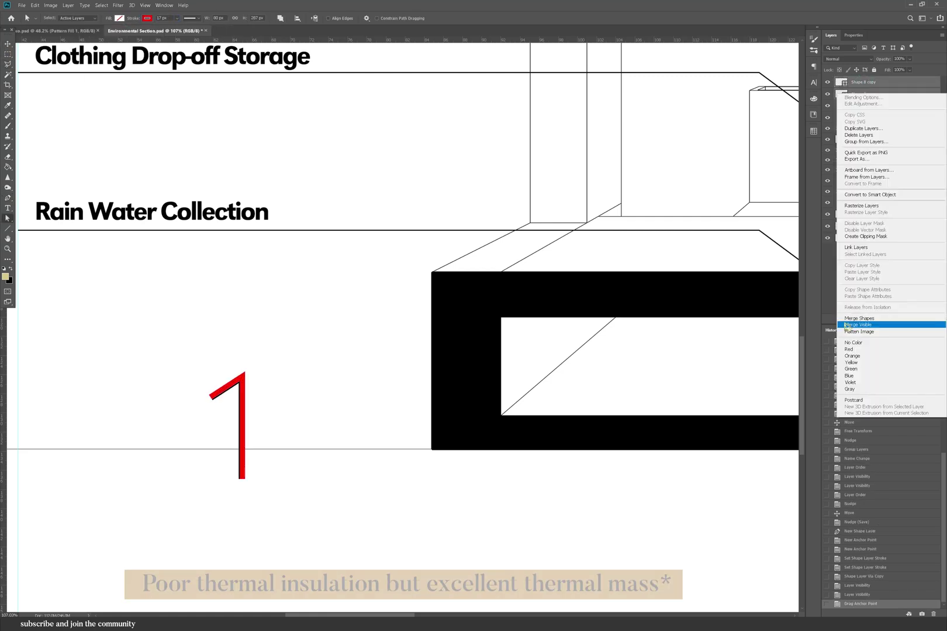
{"action": "left_click", "coordinate": [870, 205]}
{"action": "right_click", "coordinate": [865, 89]}
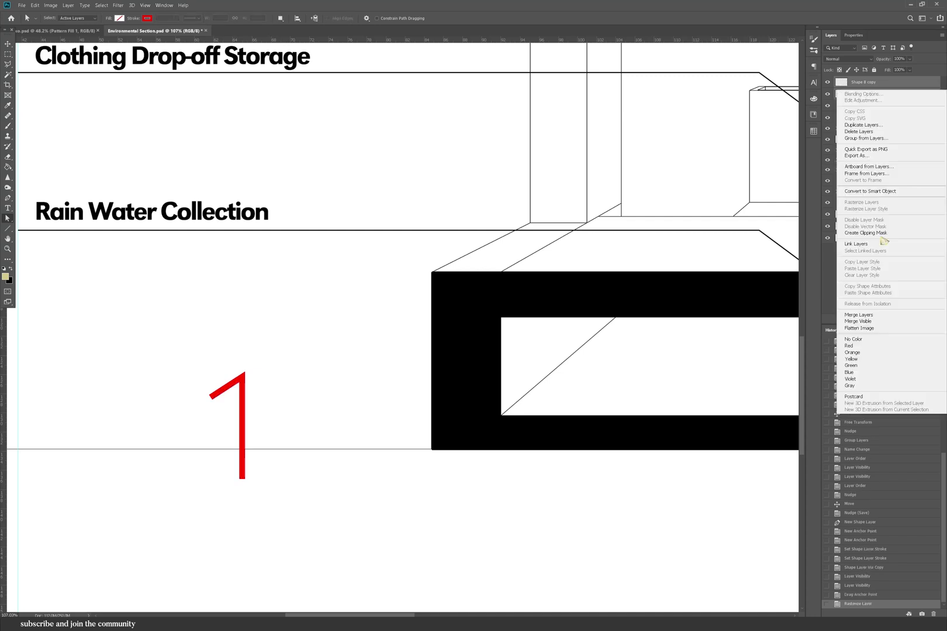
{"action": "left_click", "coordinate": [860, 316]}
- Duplicate the red half arrow and flip the copy horizontally
{"action": "key", "text": "ctrl+j"}
{"action": "key", "text": "ctrl+t"}
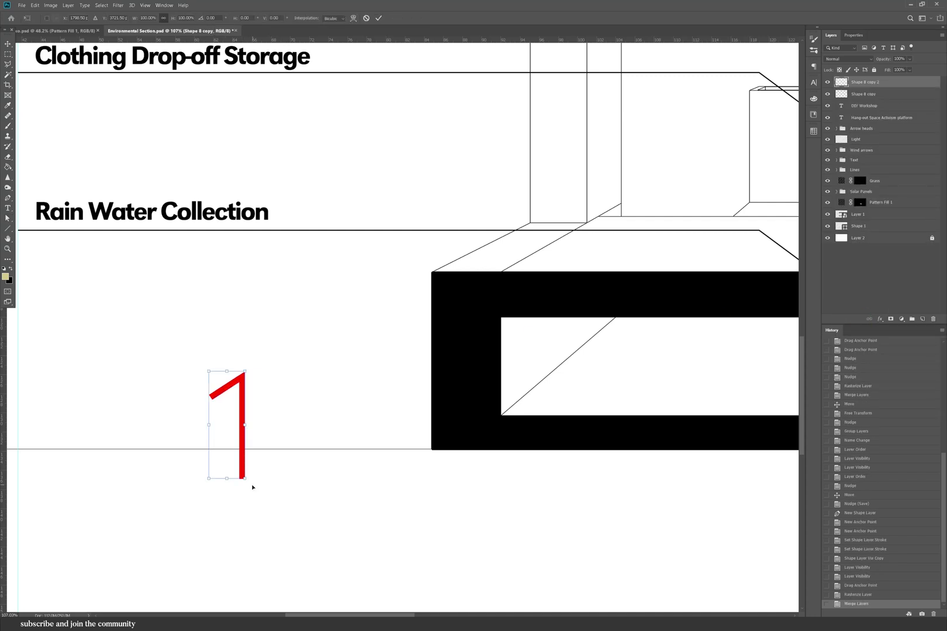
{"action": "right_click", "coordinate": [245, 484]}
{"action": "left_click", "coordinate": [276, 582]}
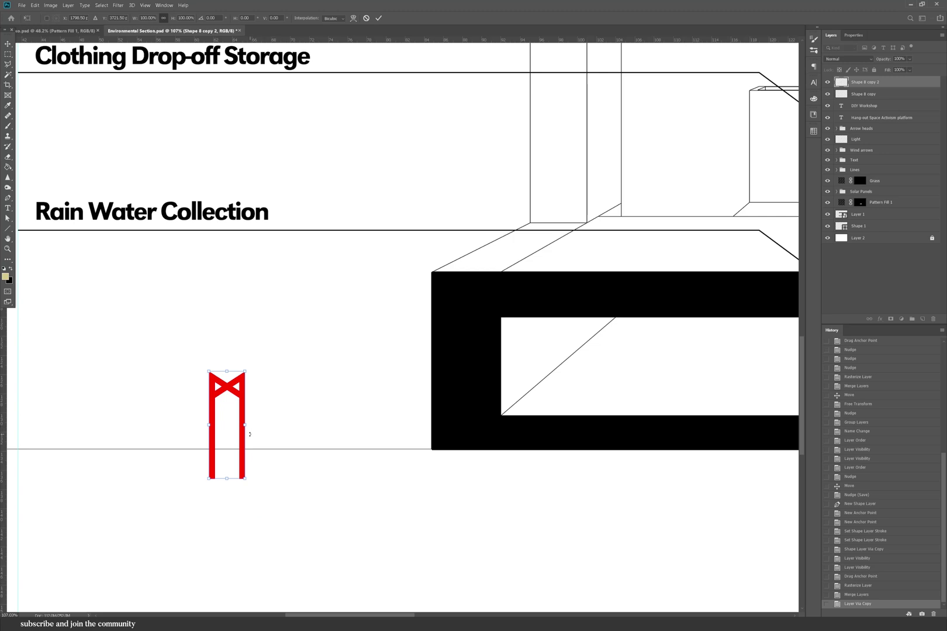
{"action": "right_click", "coordinate": [249, 434]}
{"action": "left_click", "coordinate": [275, 535]}
- Place the flipped half against the original so both form a complete upward red arrow with a thick stem
{"action": "left_click_drag", "start_coordinate": [214, 433], "coordinate": [251, 435]}
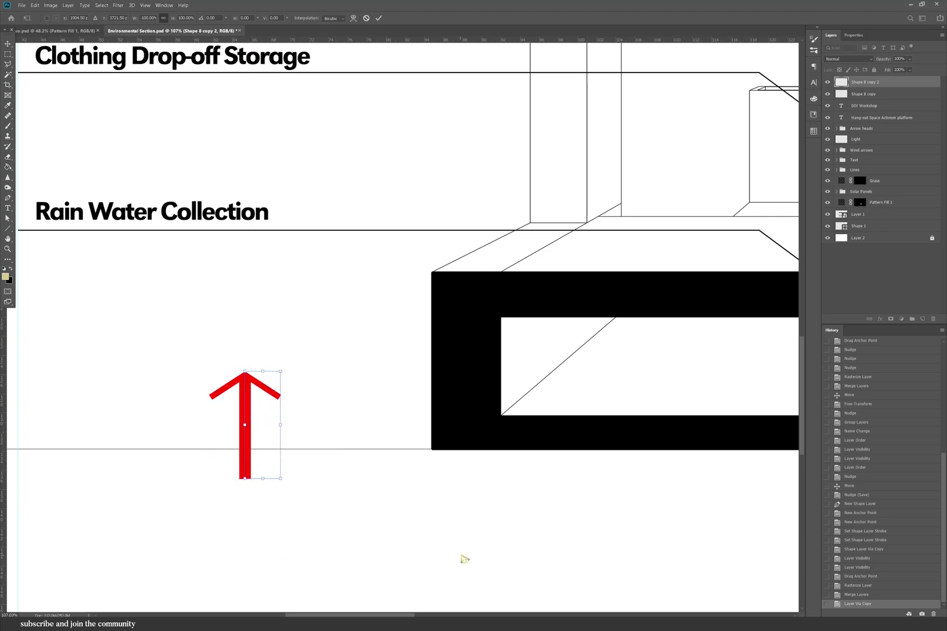
{"action": "key", "text": "Left"}
{"action": "key", "text": "Left"}
{"action": "key", "text": "Left"}
{"action": "key", "text": "Left"}
{"action": "key", "text": "Left"}
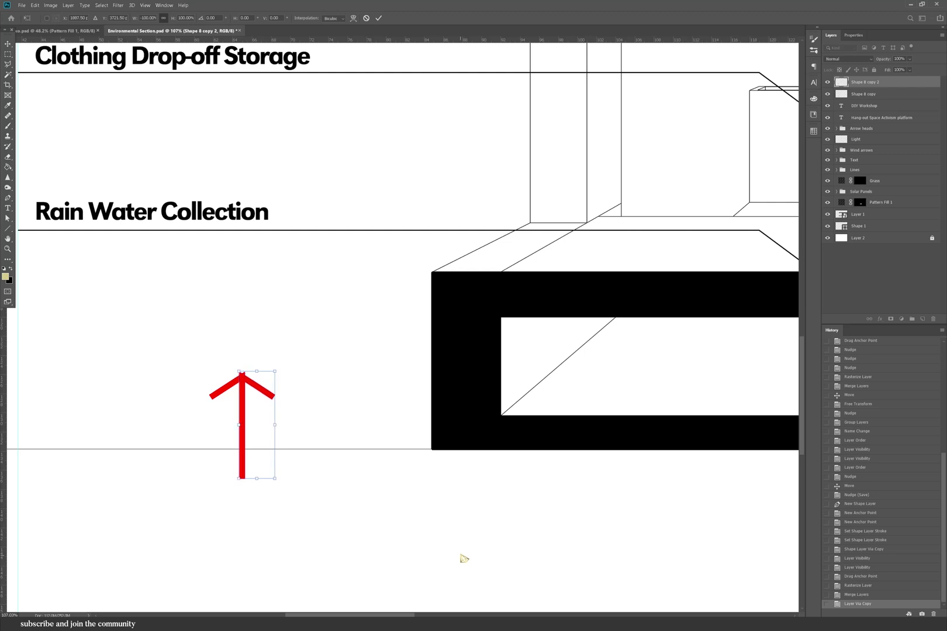
{"action": "left_click_drag", "start_coordinate": [244, 379], "coordinate": [250, 379]}
{"action": "key", "text": "Return"}
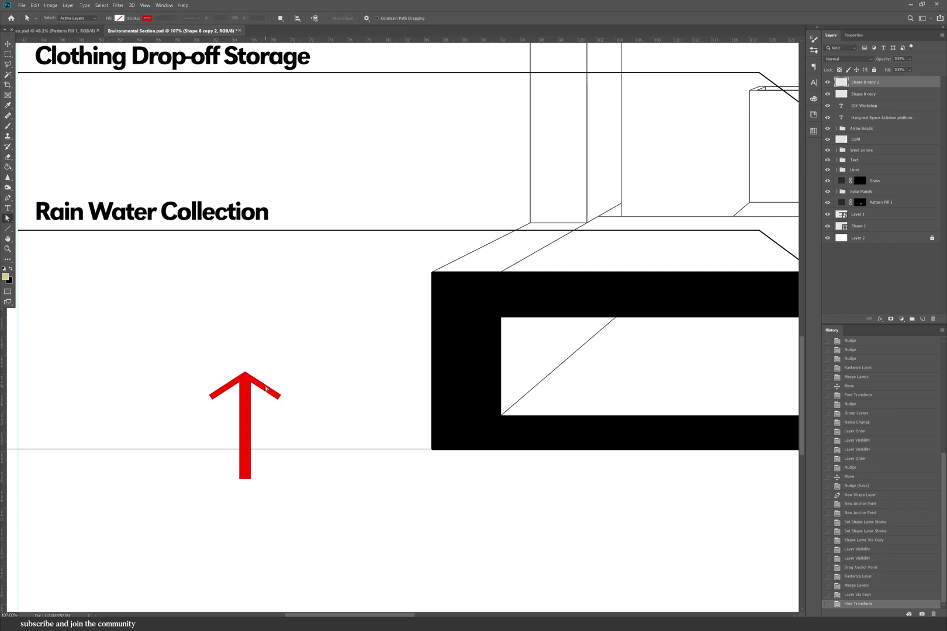
- Merge the two red arrow halves into a single layer
{"action": "left_click", "coordinate": [867, 94], "text": "shift"}
{"action": "right_click", "coordinate": [867, 94]}
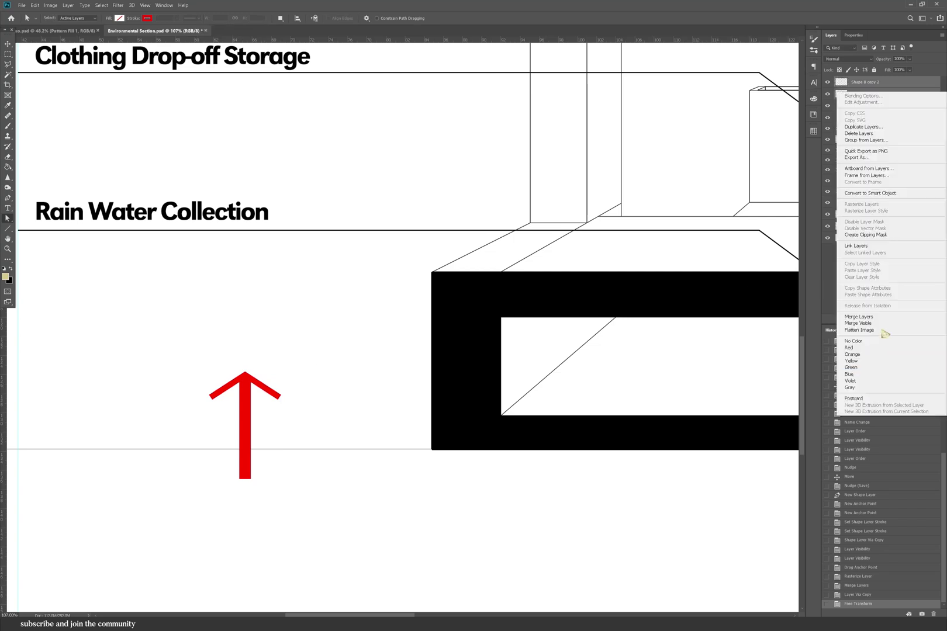
{"action": "left_click", "coordinate": [871, 320]}
- Move the red arrow to the room's upper corner by the Energy Effiecent Lighting leader and rotate it to point into the room
{"action": "scroll", "coordinate": [212, 524], "scroll_direction": "down", "scroll_amount": 10}
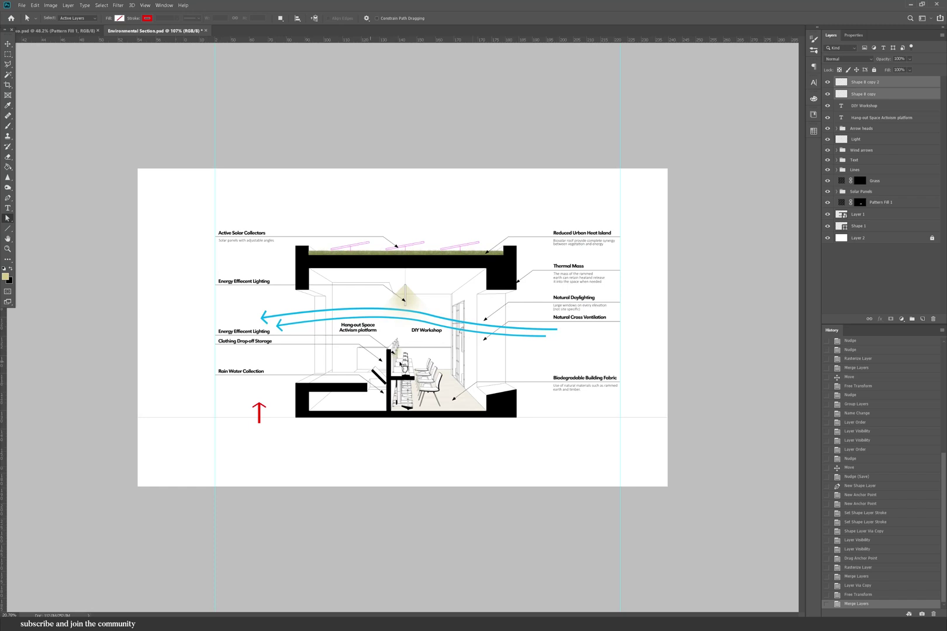
{"action": "scroll", "coordinate": [403, 333], "scroll_direction": "up", "scroll_amount": 4}
{"action": "left_click_drag", "start_coordinate": [182, 450], "coordinate": [294, 248]}
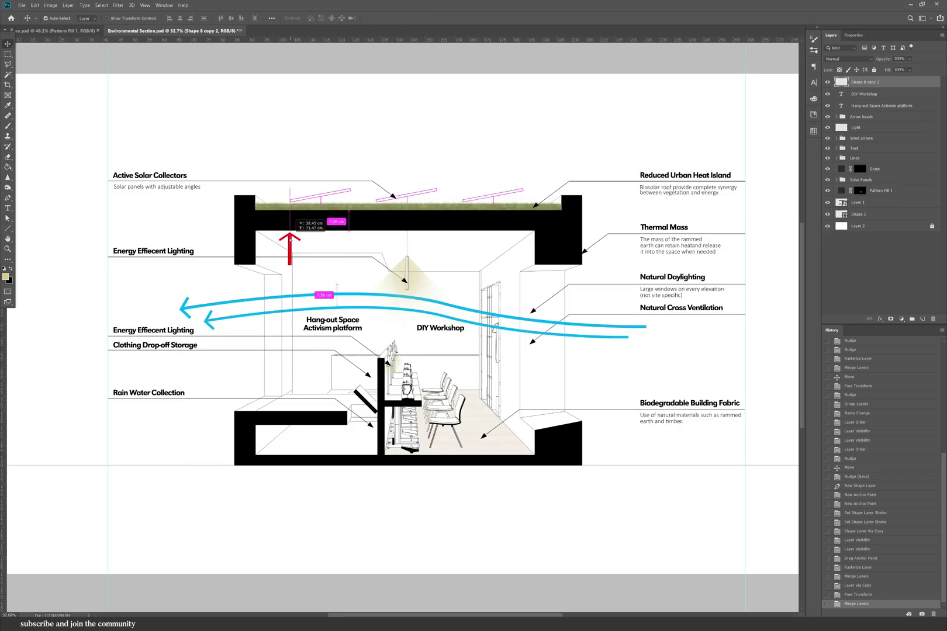
{"action": "key", "text": "ctrl+t"}
{"action": "left_click_drag", "start_coordinate": [335, 305], "coordinate": [331, 323]}
{"action": "left_click_drag", "start_coordinate": [306, 249], "coordinate": [276, 252]}
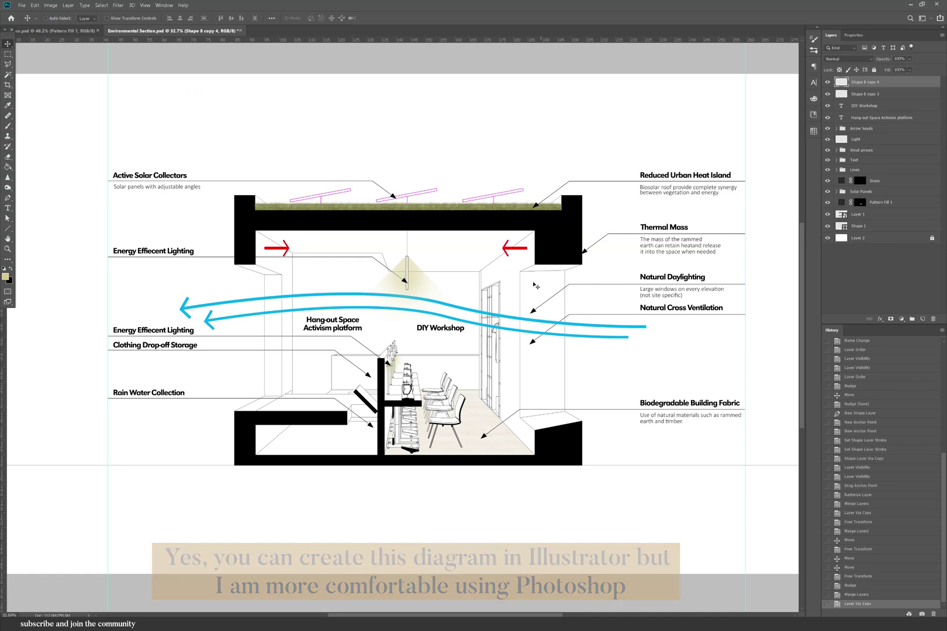
- Place a copy of the red arrow pair at floor level and erase the copied arrow beneath the hang-out platform
{"action": "left_click_drag", "start_coordinate": [519, 284], "coordinate": [532, 438]}
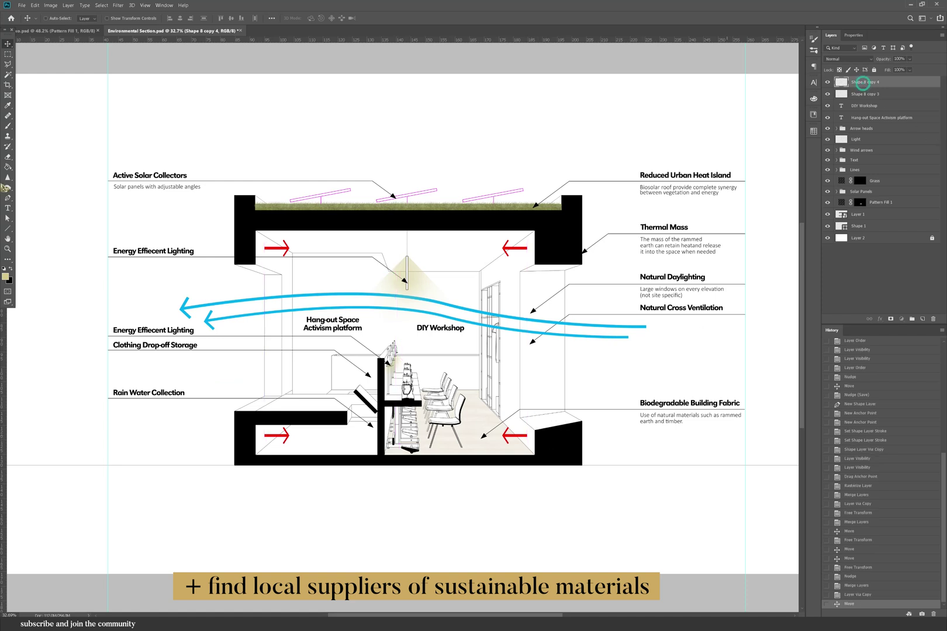
{"action": "right_click", "coordinate": [274, 439]}
{"action": "left_click_drag", "start_coordinate": [316, 458], "coordinate": [322, 458]}
{"action": "key", "text": "Return"}
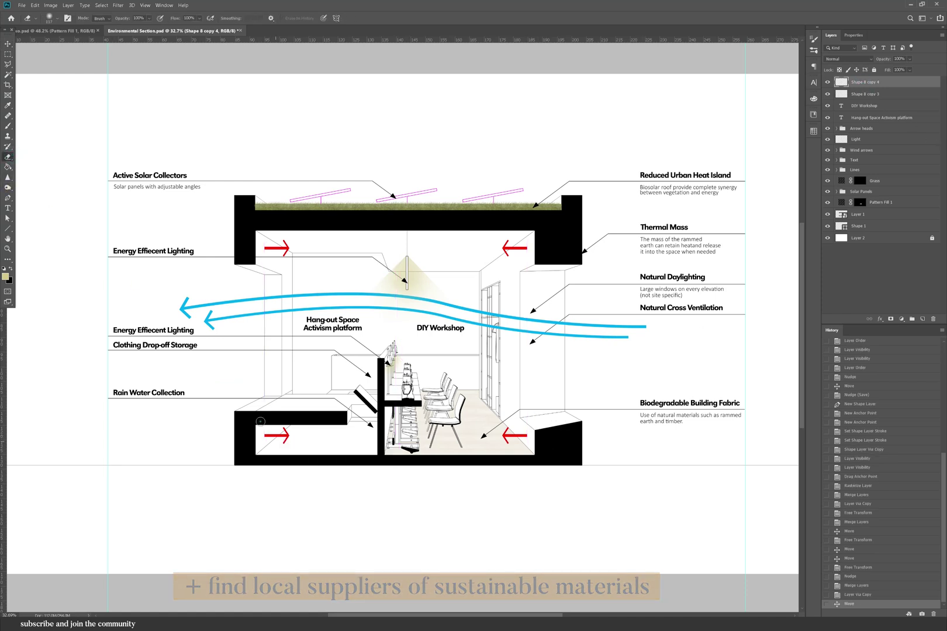
{"action": "left_click_drag", "start_coordinate": [262, 434], "coordinate": [299, 439]}
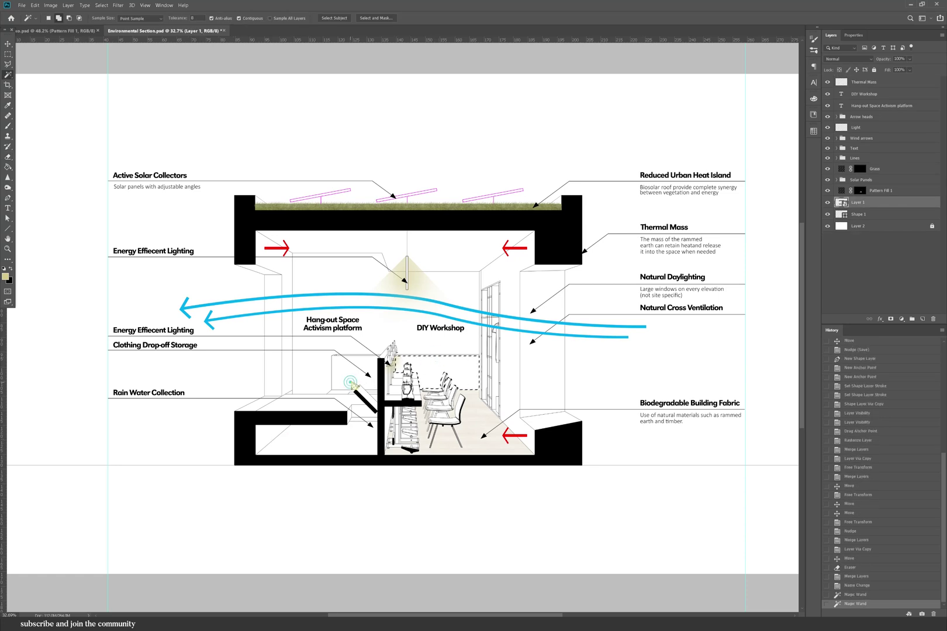
- Add a Pattern Fill layer with the herringbone wood pattern to the selected back wall areas of both rooms
{"action": "left_click", "coordinate": [901, 319]}
{"action": "left_click", "coordinate": [900, 342]}
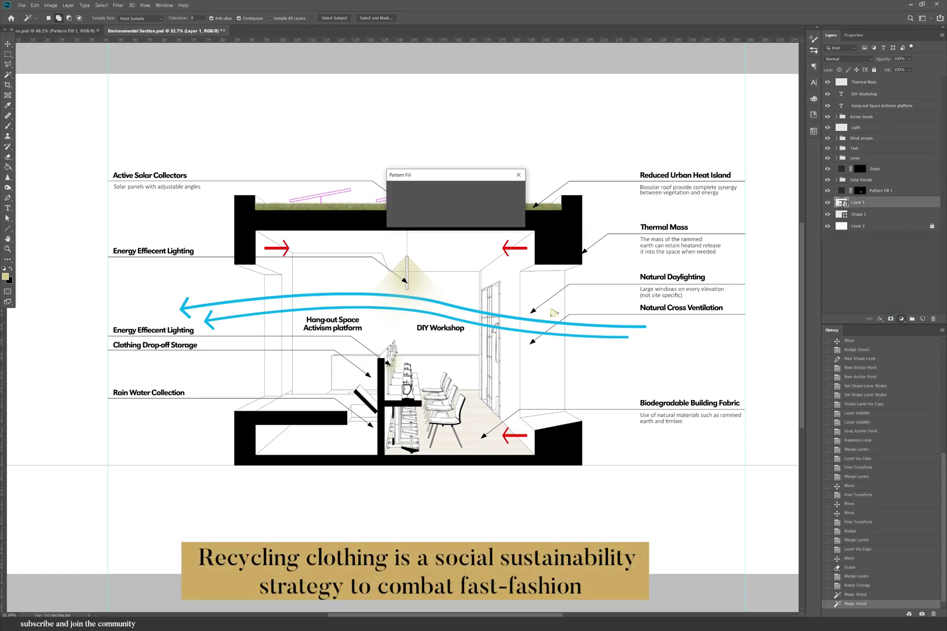
{"action": "left_click", "coordinate": [415, 204]}
{"action": "left_click", "coordinate": [415, 264]}
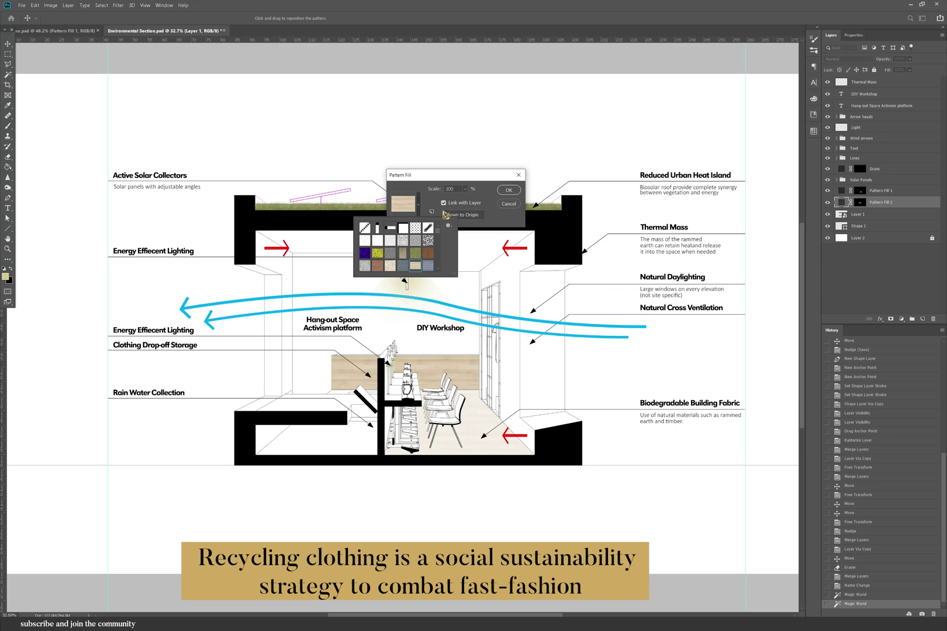
{"action": "left_click", "coordinate": [457, 188]}
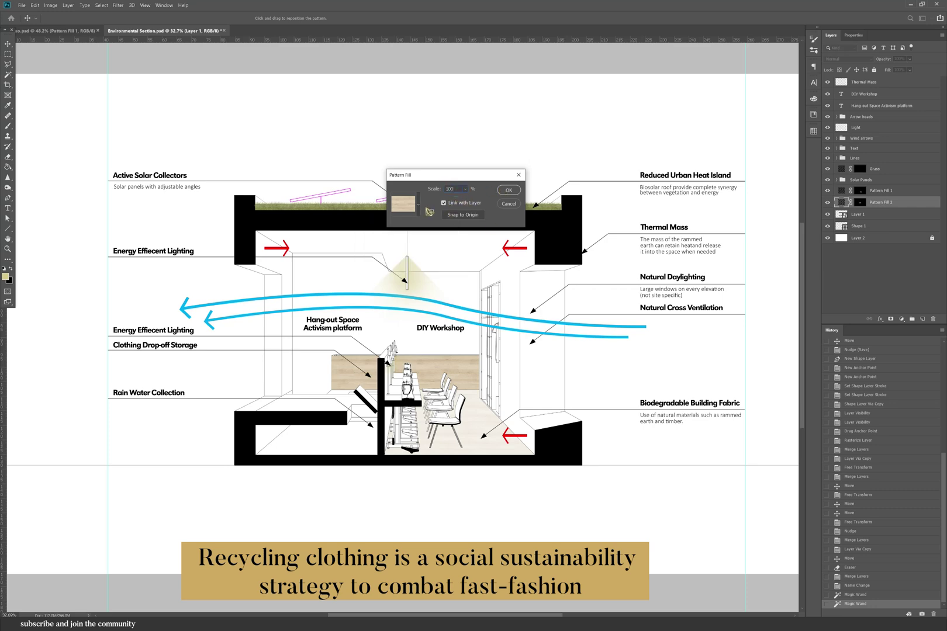
{"action": "left_click", "coordinate": [418, 205]}
{"action": "left_click", "coordinate": [403, 248]}
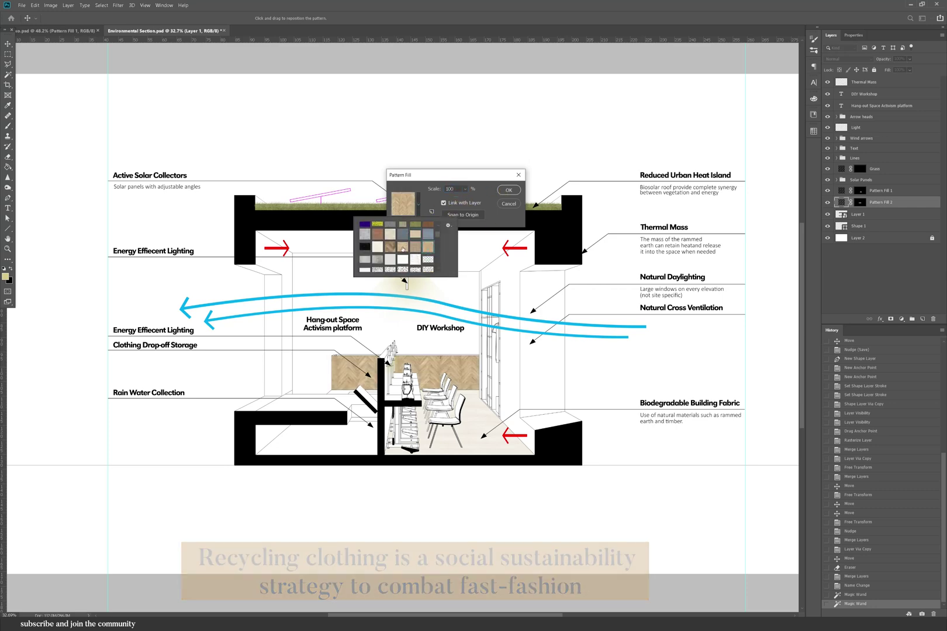
{"action": "left_click", "coordinate": [403, 249]}
- Crop the canvas closer beneath the building and extend it above the solar panels
{"action": "left_click_drag", "start_coordinate": [405, 499], "coordinate": [407, 473]}
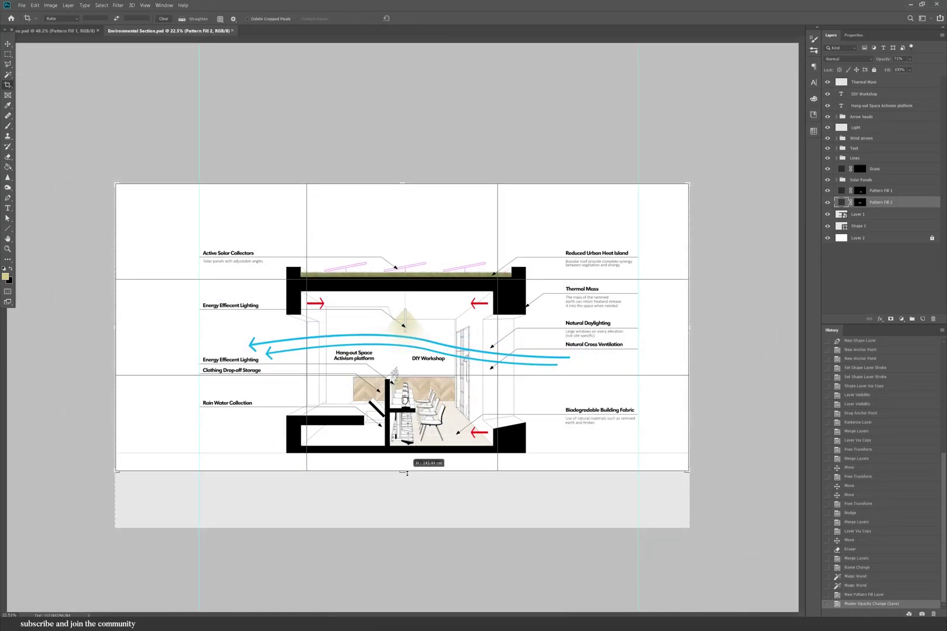
{"action": "left_click_drag", "start_coordinate": [403, 184], "coordinate": [411, 155]}
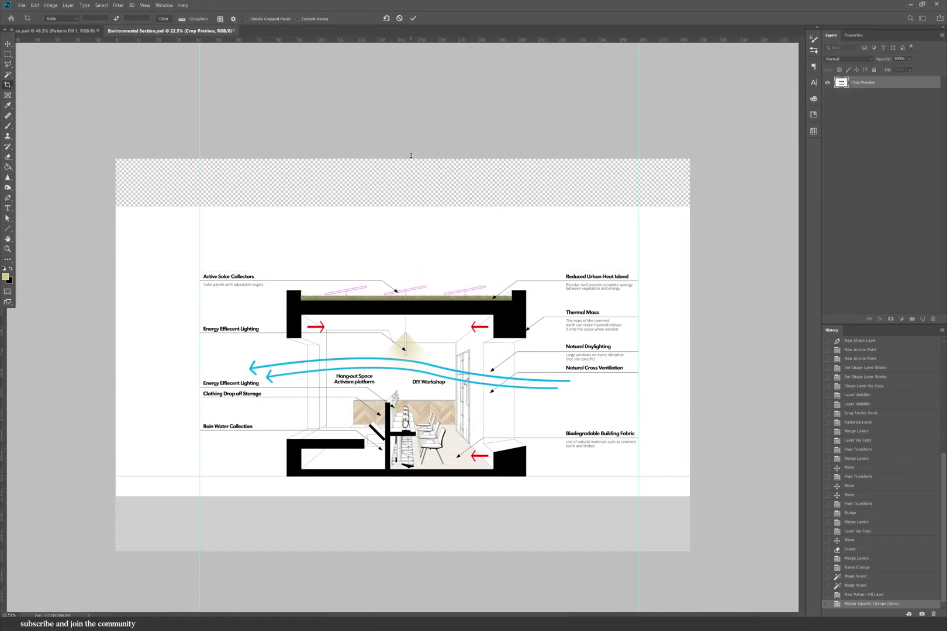
{"action": "key", "text": "Return"}
- Draw a circle about 213 px wide above the labels, fill it yellow without an outline and place it as a sun near the canvas's upper-right corner
{"action": "key", "text": "u"}
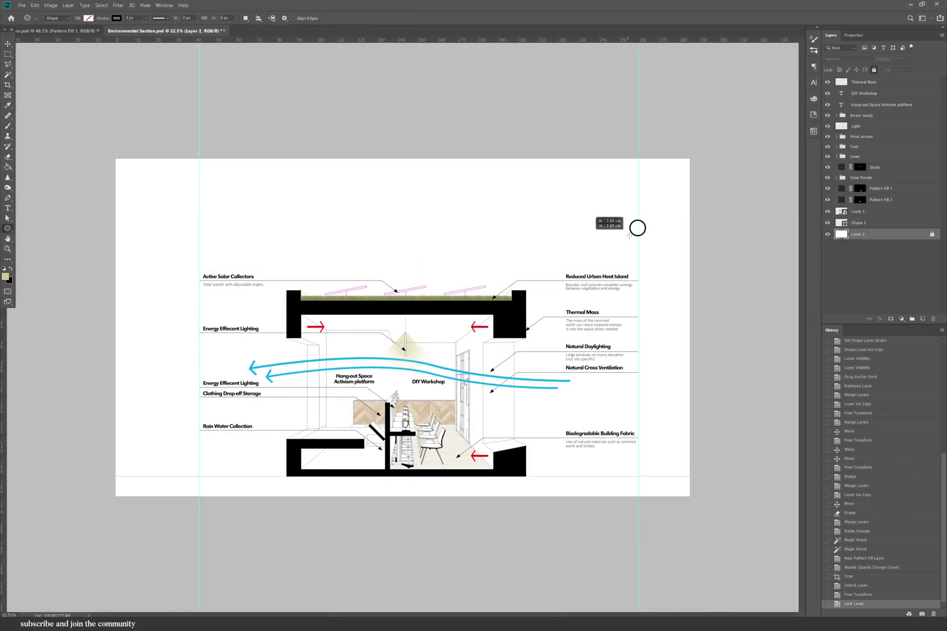
{"action": "left_click_drag", "start_coordinate": [630, 235], "coordinate": [630, 236]}
{"action": "left_click", "coordinate": [844, 98]}
{"action": "left_click", "coordinate": [831, 97]}
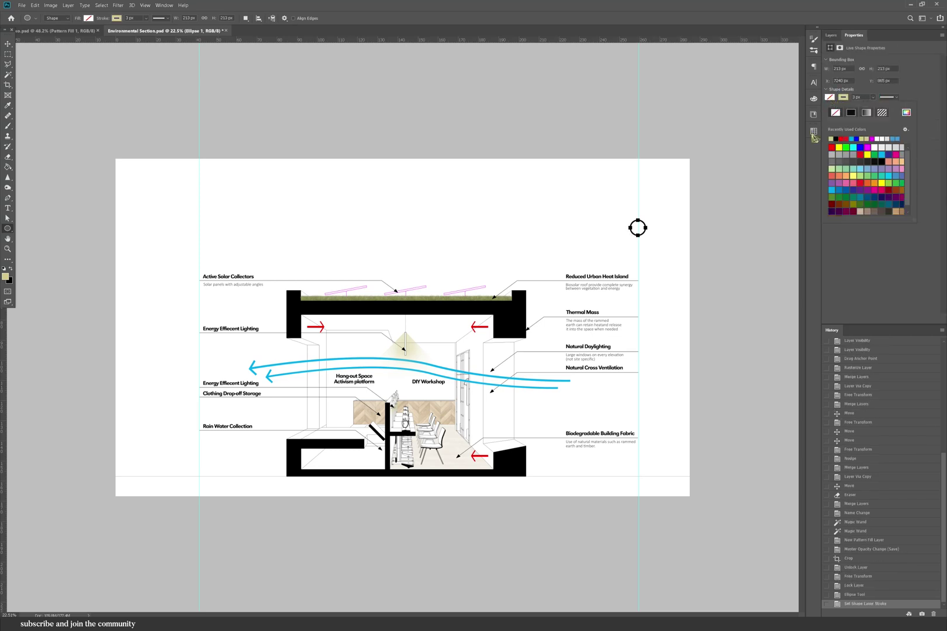
{"action": "left_click", "coordinate": [840, 148]}
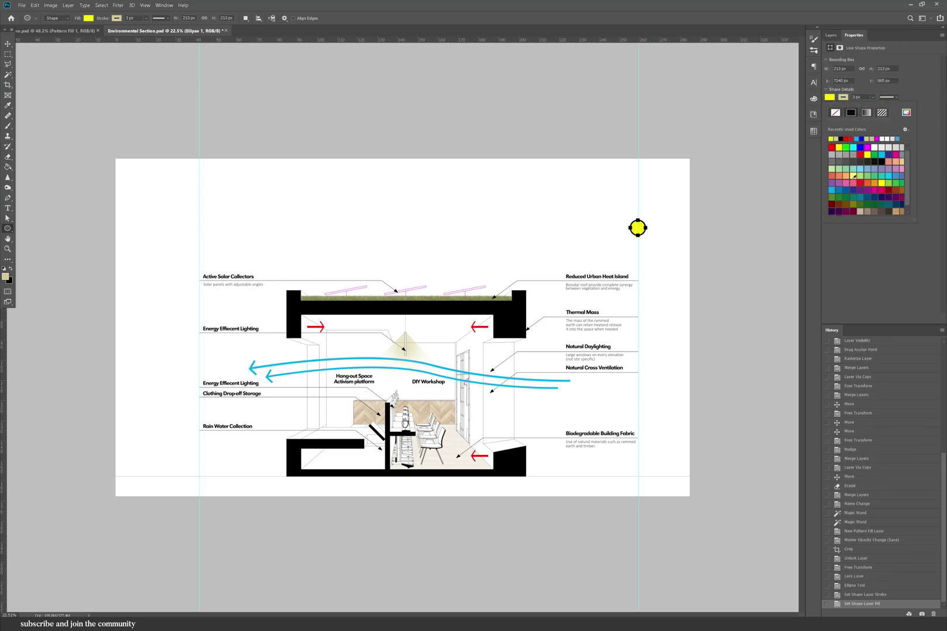
{"action": "left_click", "coordinate": [8, 44]}
{"action": "mouse_move", "coordinate": [636, 230]}
{"action": "left_mouse_down"}
{"action": "mouse_move", "coordinate": [631, 216]}
{"action": "mouse_move", "coordinate": [649, 215]}
{"action": "left_mouse_up"}
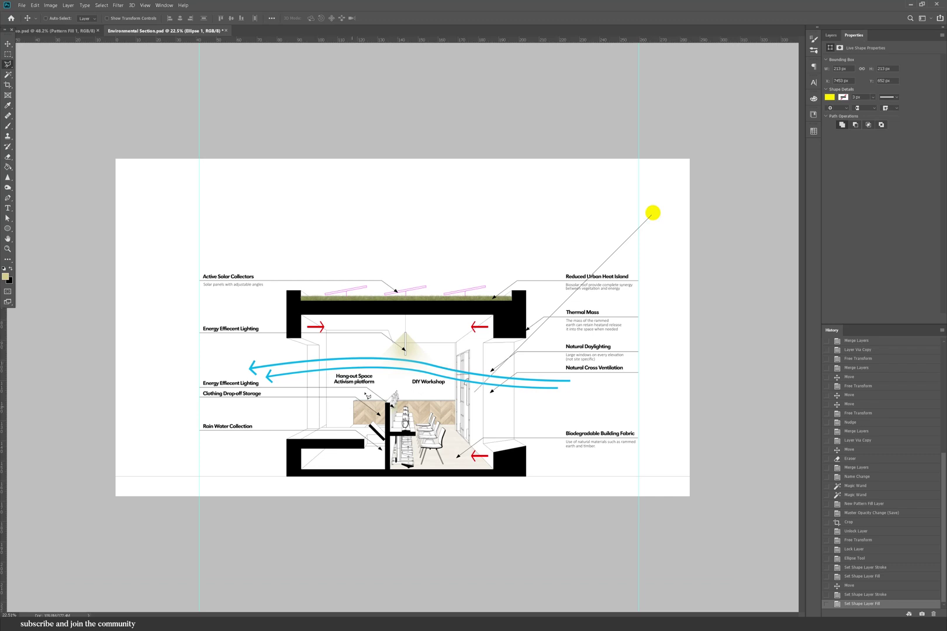
- Outline a polygonal sunbeam selection running from the sun diagonally down to the floor of the DIY Workshop
{"action": "left_click", "coordinate": [344, 480], "text": "shift"}
{"action": "left_click", "coordinate": [451, 487], "text": "shift"}
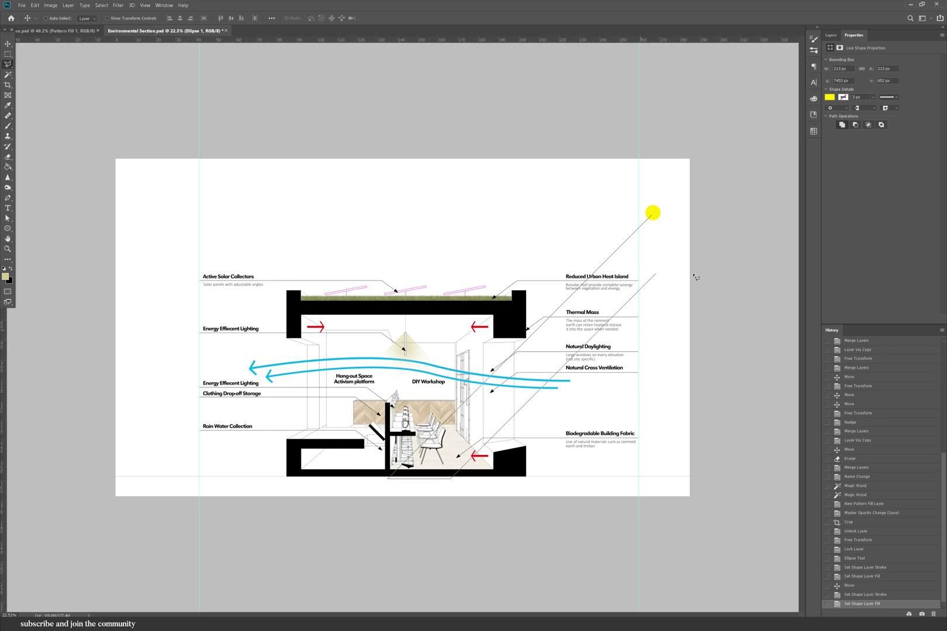
{"action": "left_click", "coordinate": [651, 214]}
- Add a new layer above Thermal Mass, brush a fading yellow sunbeam inside the selection and deselect
{"action": "left_click", "coordinate": [840, 37]}
{"action": "left_click", "coordinate": [836, 81]}
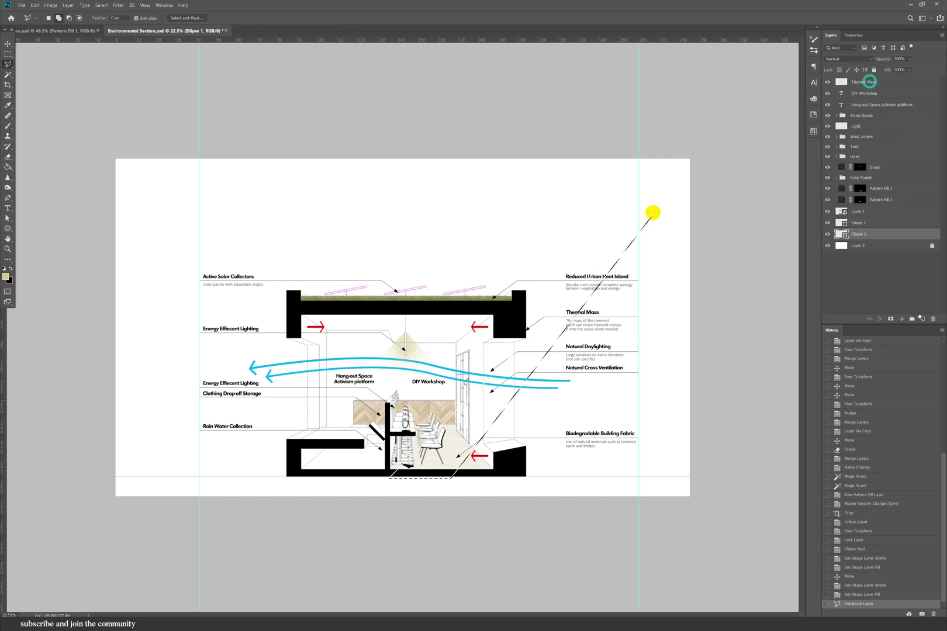
{"action": "left_click", "coordinate": [923, 319]}
{"action": "left_click", "coordinate": [7, 126]}
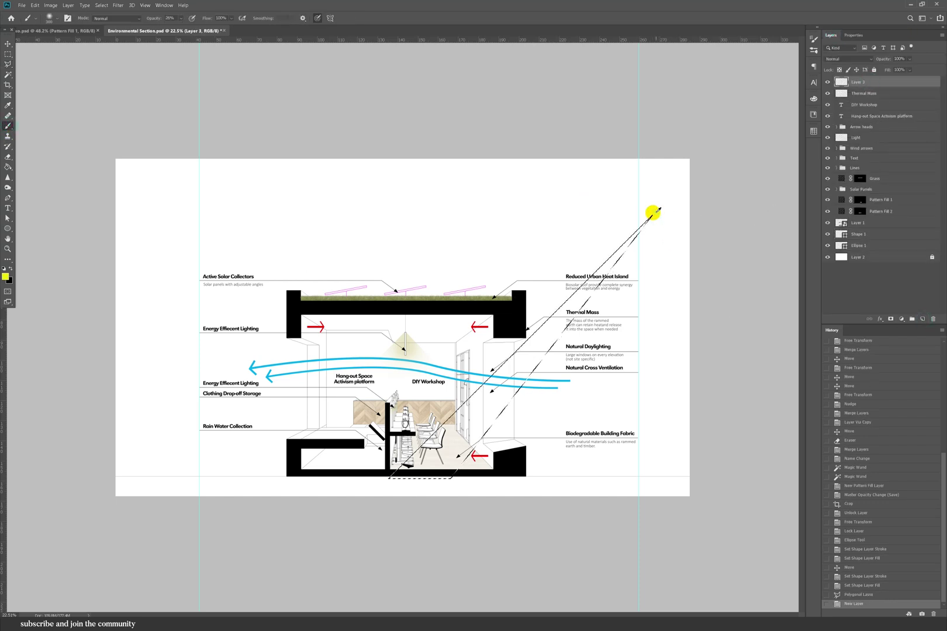
{"action": "right_click", "coordinate": [642, 234]}
{"action": "left_click_drag", "start_coordinate": [721, 248], "coordinate": [731, 249]}
{"action": "left_click_drag", "start_coordinate": [653, 212], "coordinate": [526, 374]}
{"action": "key", "text": "ctrl+d"}
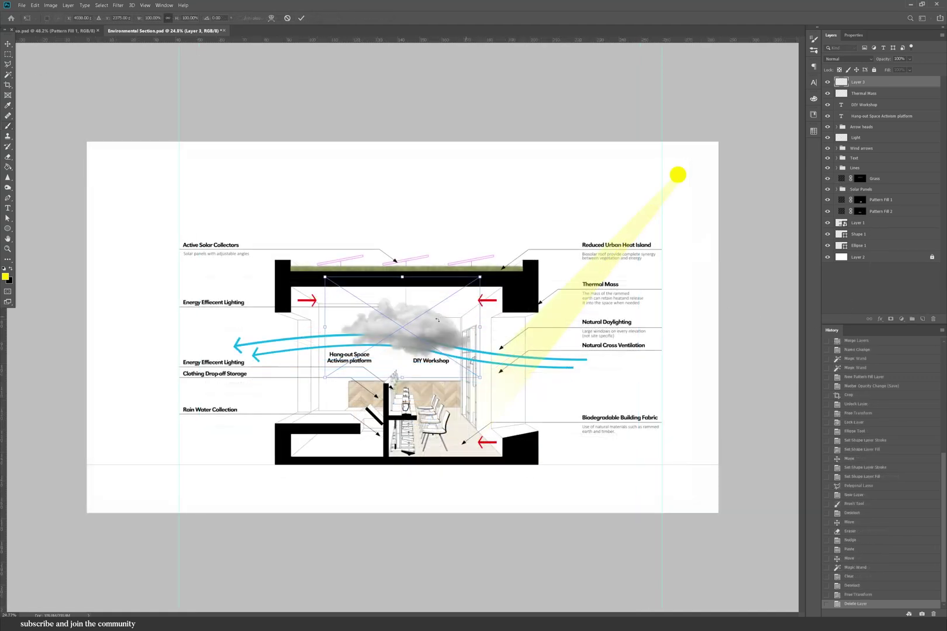
- Place the cloud image above the roof and lower its layer opacity to 22%
{"action": "left_click_drag", "start_coordinate": [437, 320], "coordinate": [488, 202]}
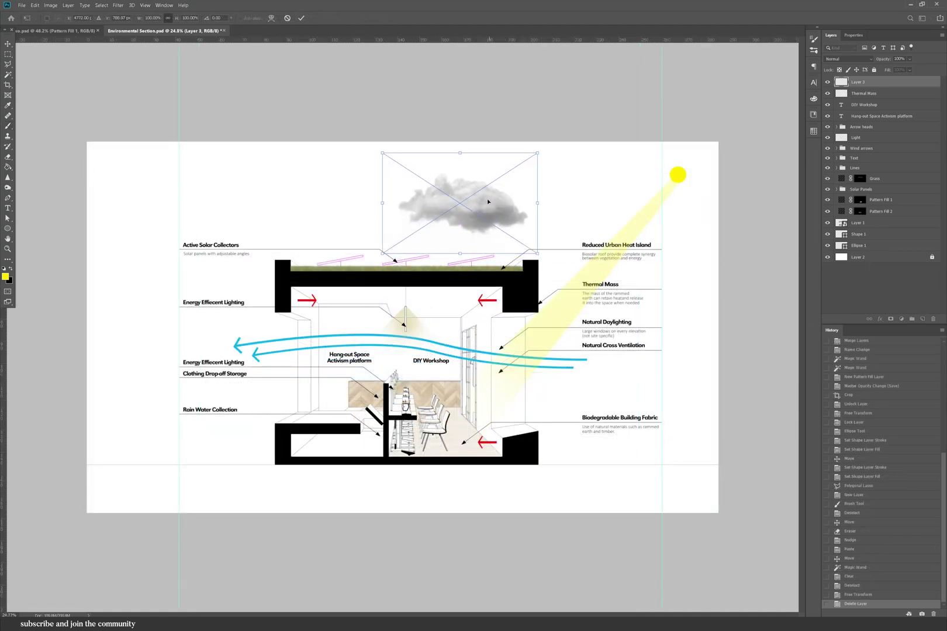
{"action": "key", "text": "Return"}
{"action": "left_click", "coordinate": [911, 58]}
{"action": "left_click_drag", "start_coordinate": [900, 67], "coordinate": [895, 67]}
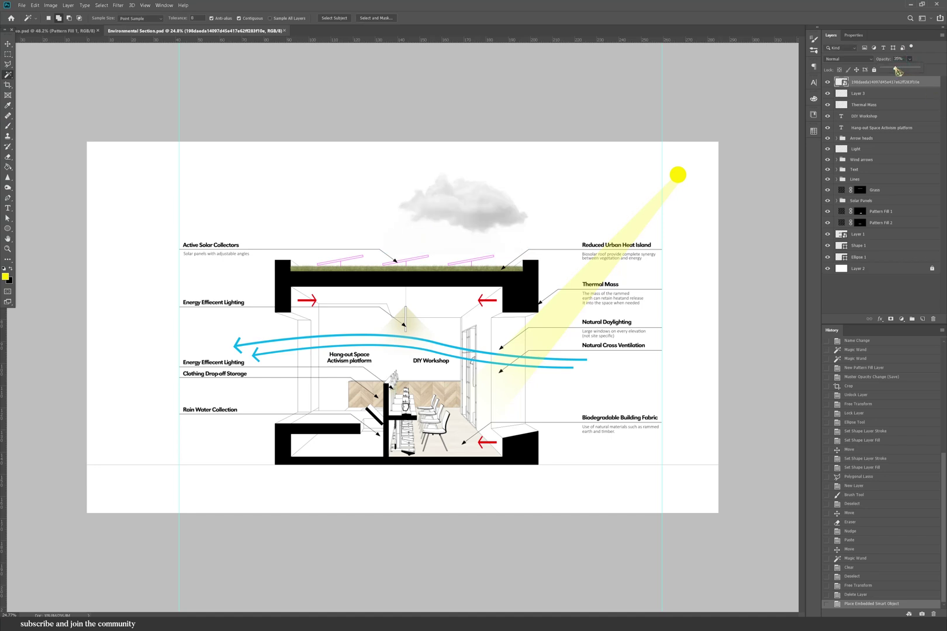
{"action": "left_click_drag", "start_coordinate": [895, 67], "coordinate": [891, 67]}
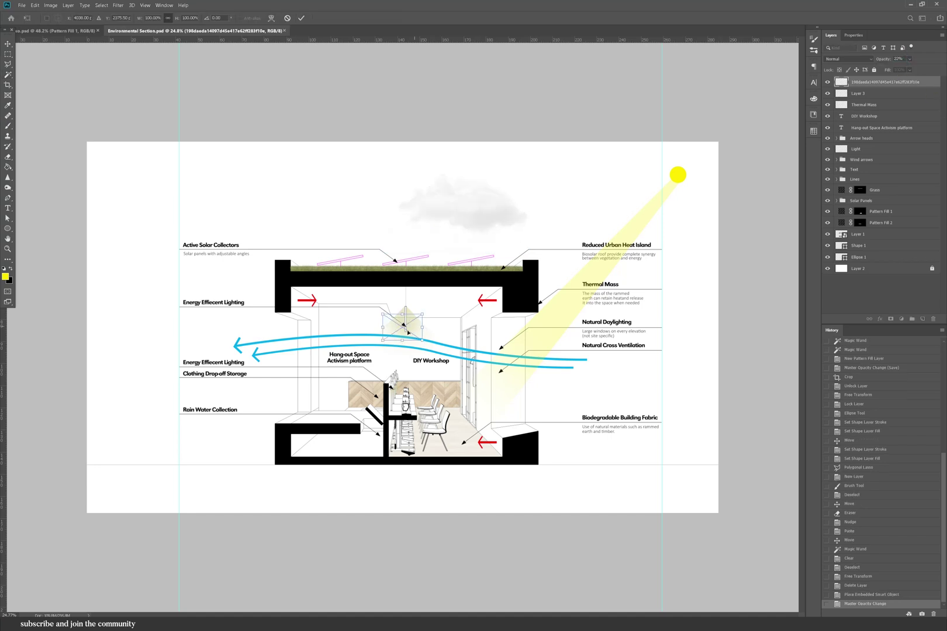
- Enlarge the placed rain image and position it beneath the cloud so the rain falls onto the roof
{"action": "left_click_drag", "start_coordinate": [403, 327], "coordinate": [520, 344]}
{"action": "key", "text": "Return"}
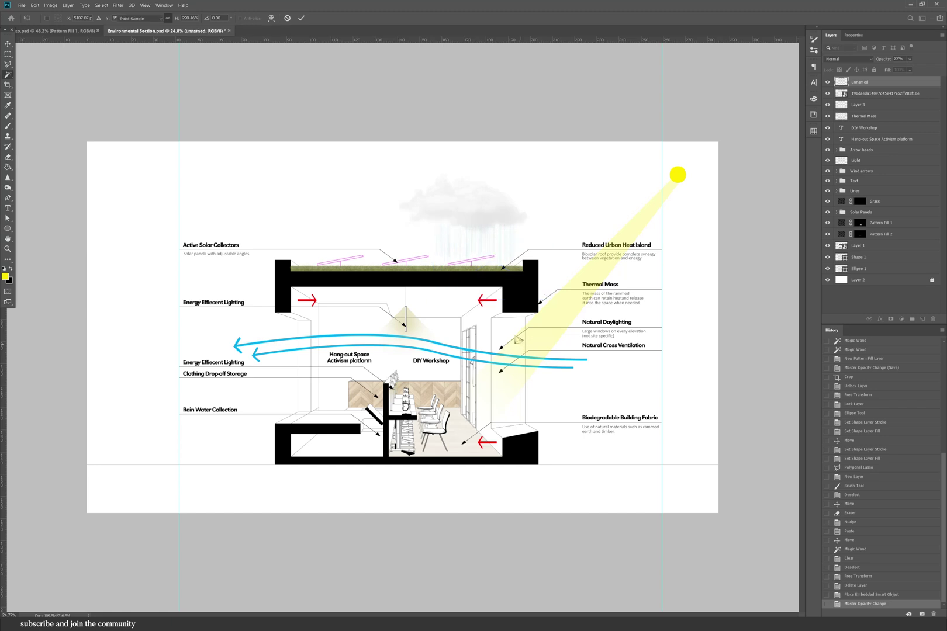
{"action": "key", "text": "v"}
{"action": "left_click_drag", "start_coordinate": [508, 247], "coordinate": [494, 245]}
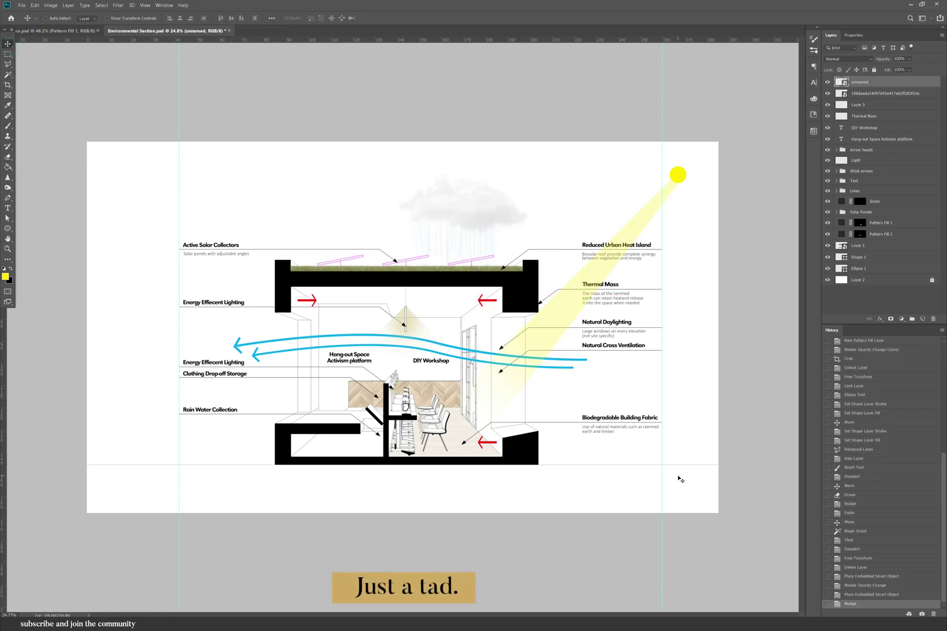
- Move the rain and cloud over the first solar panel and stack the cloud layer above the rain layer
{"action": "left_click_drag", "start_coordinate": [491, 236], "coordinate": [369, 239]}
{"action": "left_click", "coordinate": [486, 215]}
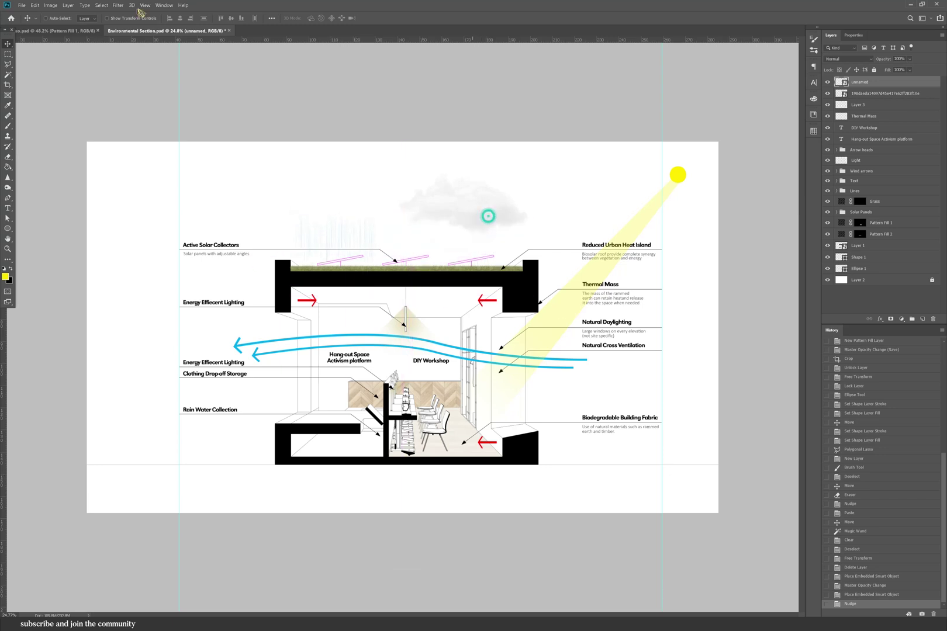
{"action": "left_click", "coordinate": [45, 18]}
{"action": "left_click", "coordinate": [471, 211]}
{"action": "left_click_drag", "start_coordinate": [487, 211], "coordinate": [350, 210]}
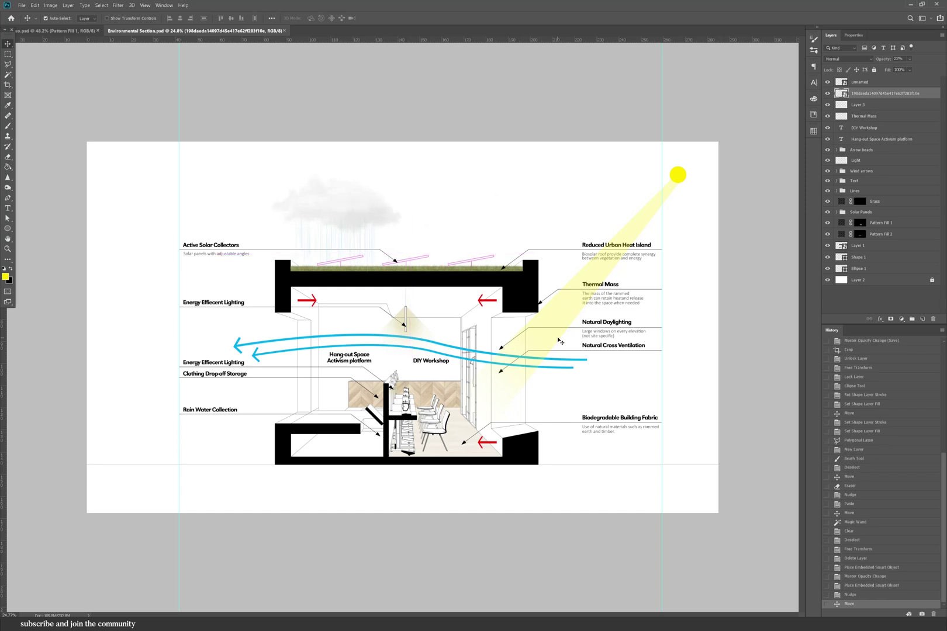
{"action": "left_click_drag", "start_coordinate": [856, 92], "coordinate": [864, 82]}
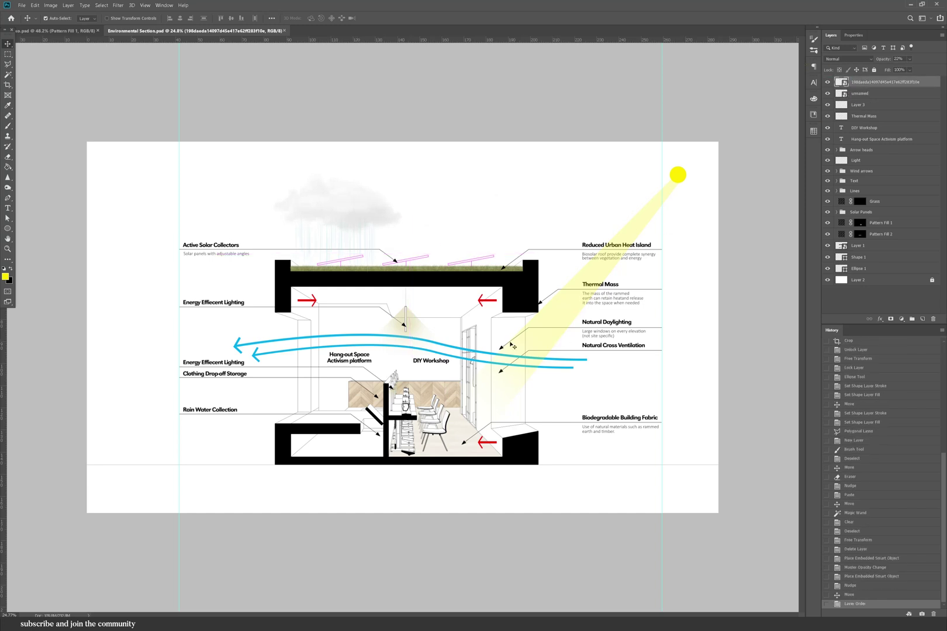
- Rasterize the rain layer and erase the rain overlapping the roof
{"action": "scroll", "coordinate": [344, 227], "scroll_direction": "up", "scroll_amount": 5}
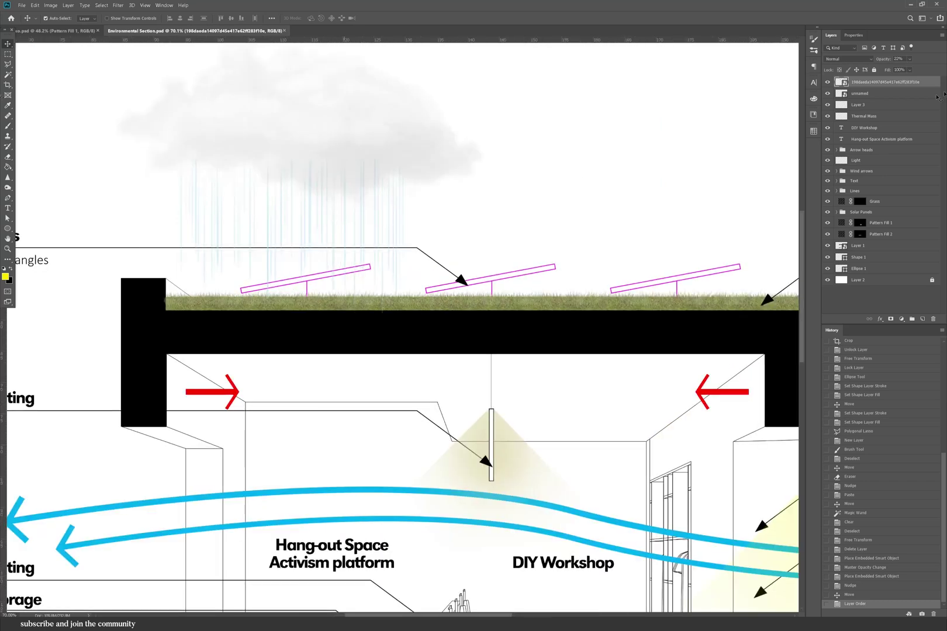
{"action": "right_click", "coordinate": [867, 96]}
{"action": "left_click", "coordinate": [877, 229]}
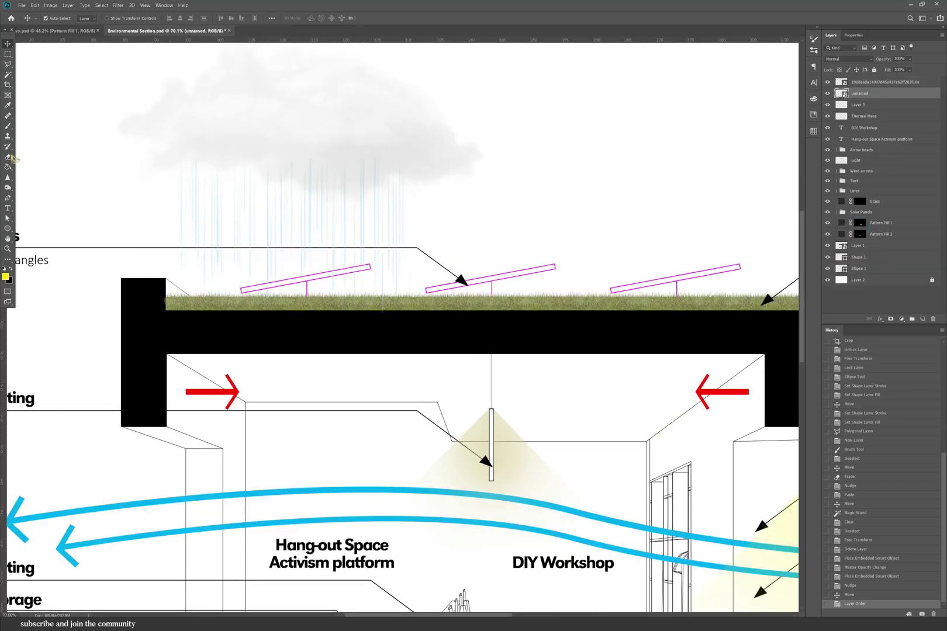
{"action": "key", "text": "e"}
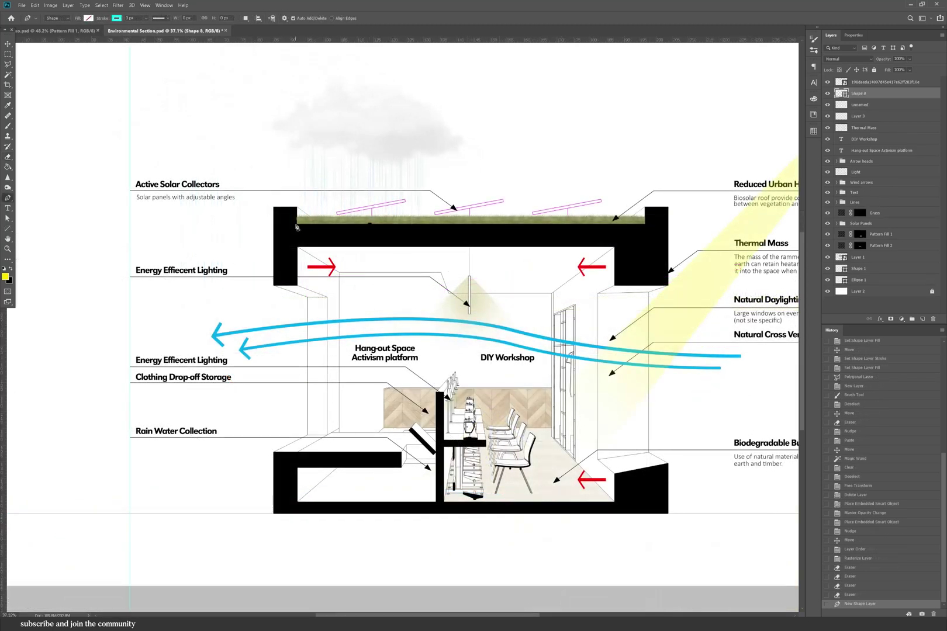
- Draw a pipe line from the roof down the outer wall into the space beneath the platform, on the topmost layer with an 11 px stroke
{"action": "left_click", "coordinate": [272, 225]}
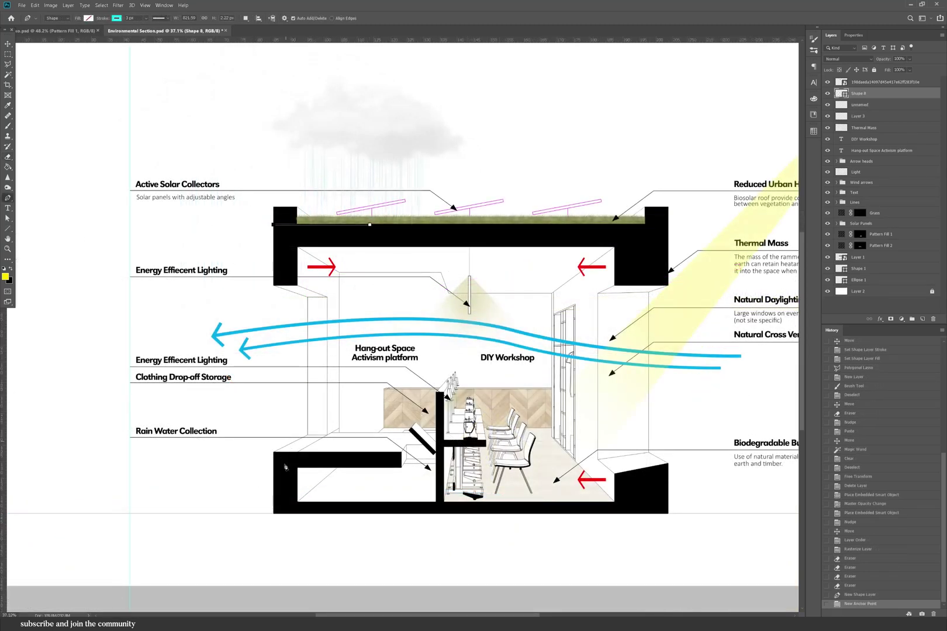
{"action": "left_click", "coordinate": [273, 487]}
{"action": "left_click", "coordinate": [336, 487]}
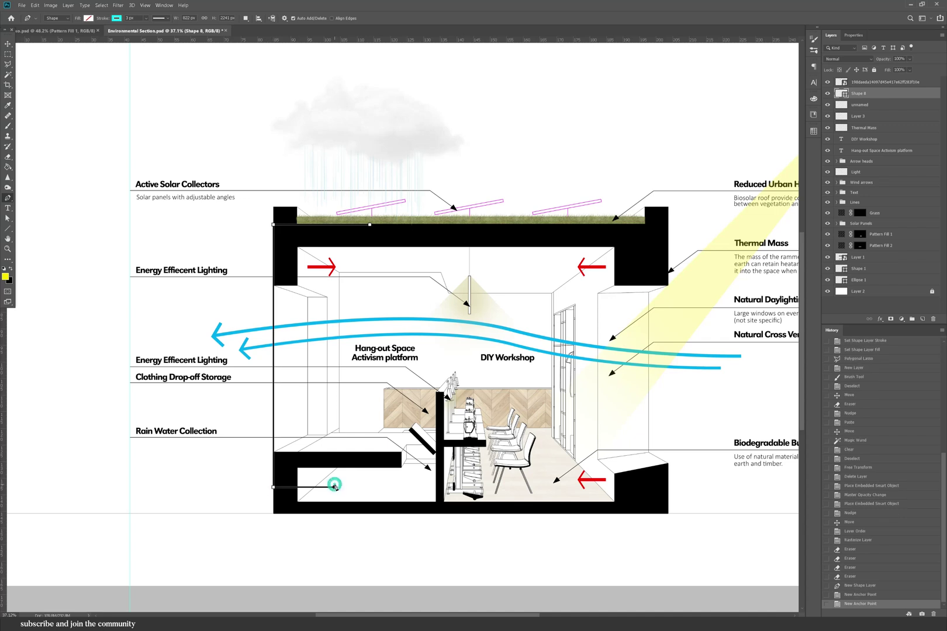
{"action": "left_click_drag", "start_coordinate": [876, 91], "coordinate": [866, 79]}
{"action": "left_click", "coordinate": [135, 18]}
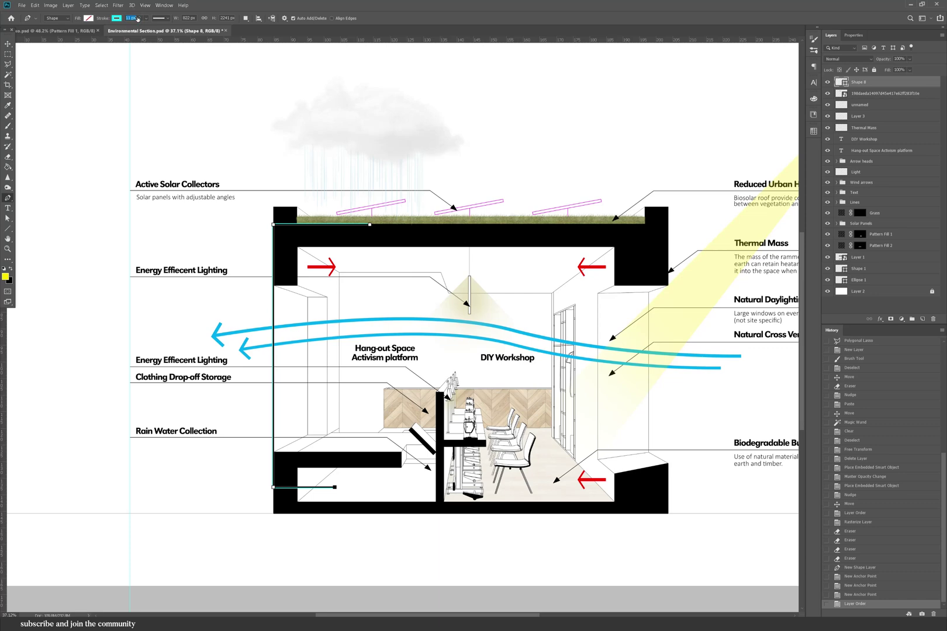
{"action": "left_click", "coordinate": [7, 42]}
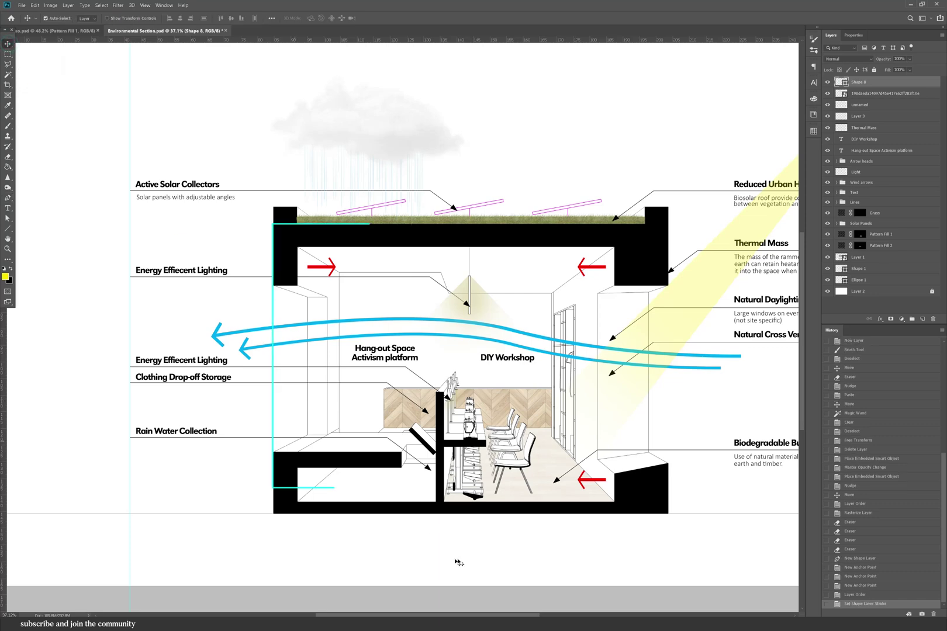
- Draw a rectangle for the rainwater tank inside the space beneath the hang-out platform
{"action": "scroll", "coordinate": [332, 499], "scroll_direction": "up", "scroll_amount": 3}
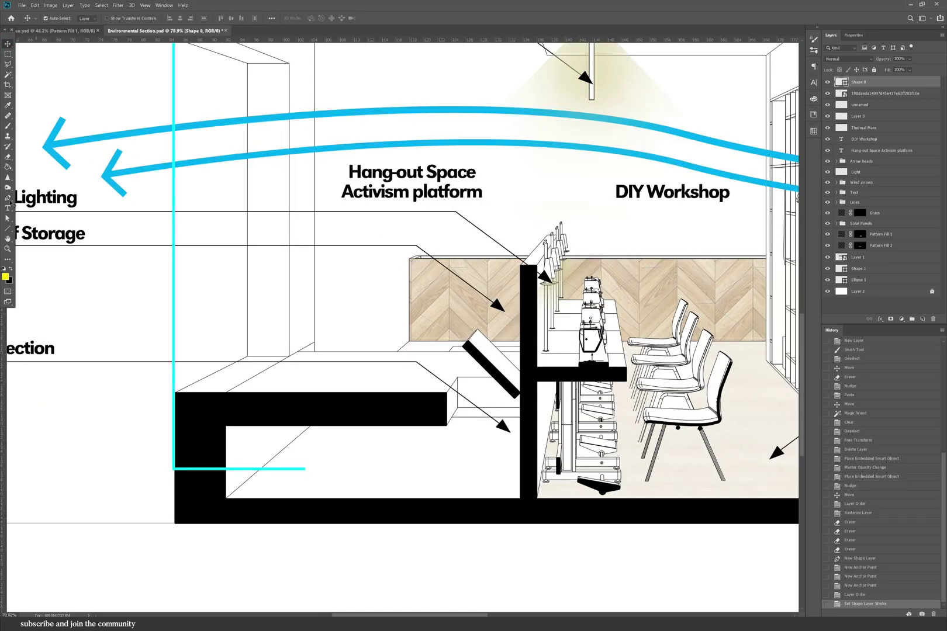
{"action": "right_click", "coordinate": [9, 229]}
{"action": "left_click", "coordinate": [35, 228]}
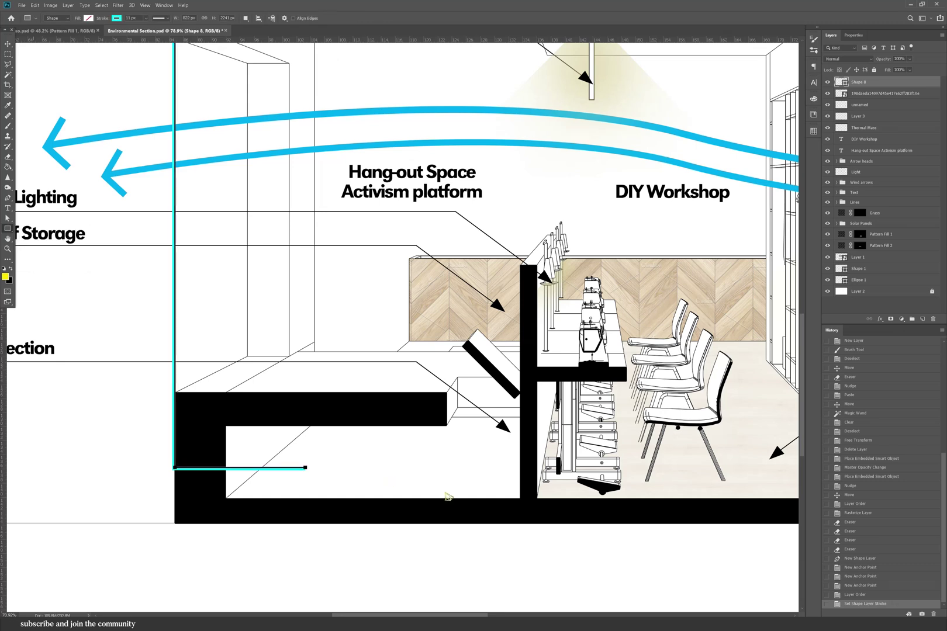
{"action": "left_click_drag", "start_coordinate": [504, 487], "coordinate": [253, 442]}
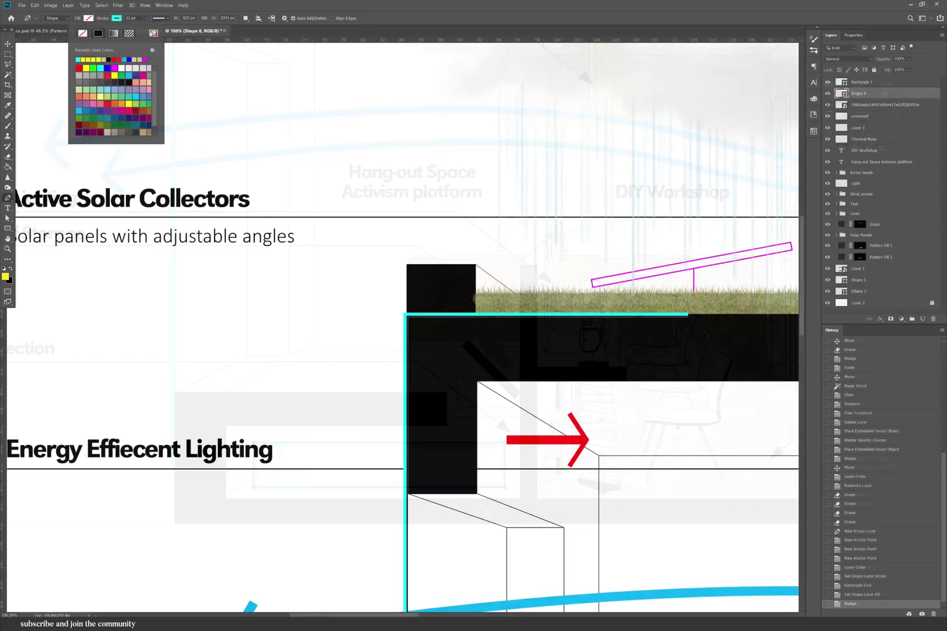
- Sample the rain's blue for the pipe line's stroke and darken it to a8cbda
{"action": "left_click", "coordinate": [556, 181]}
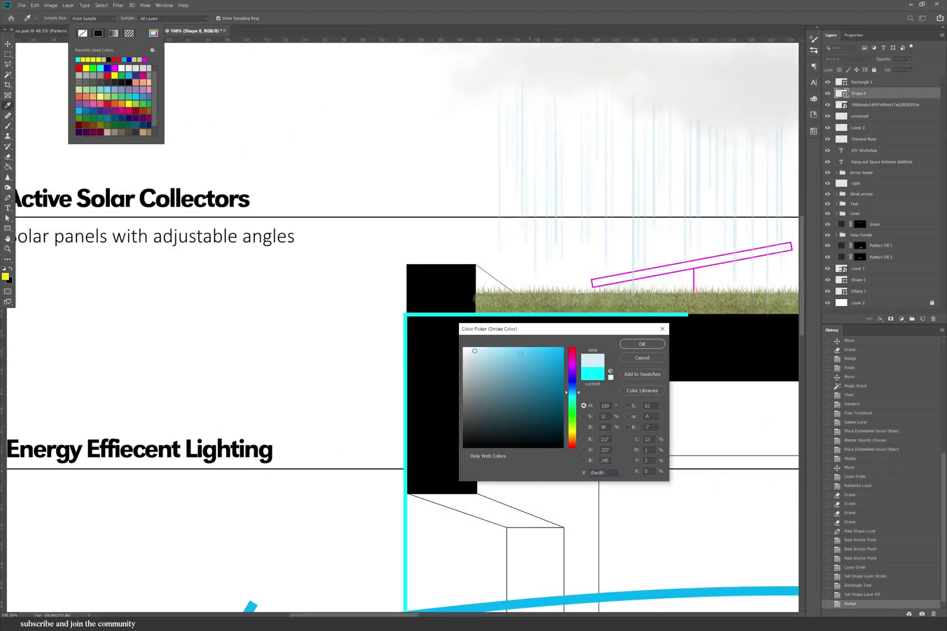
{"action": "left_click", "coordinate": [592, 374]}
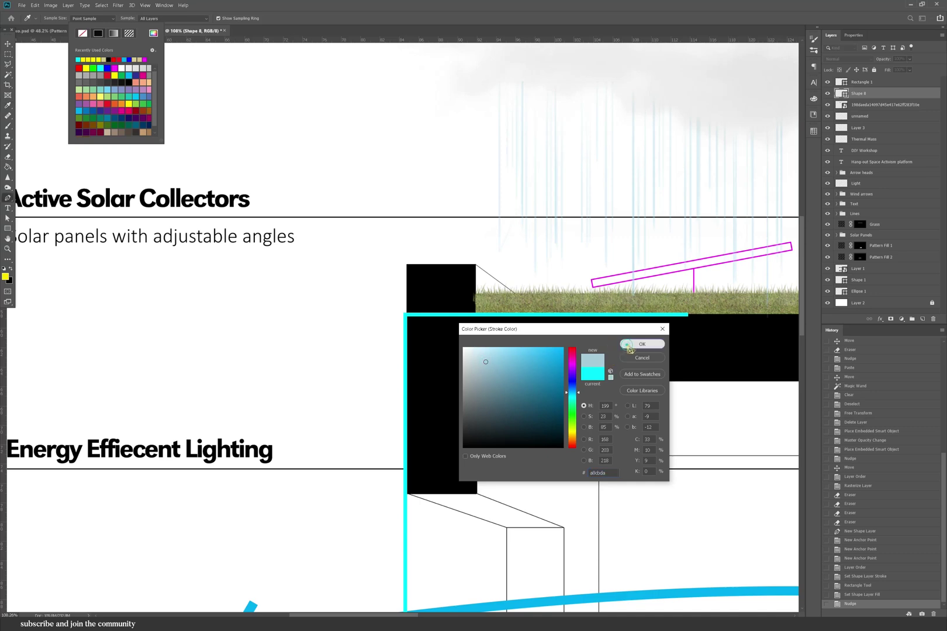
{"action": "left_click", "coordinate": [642, 344]}
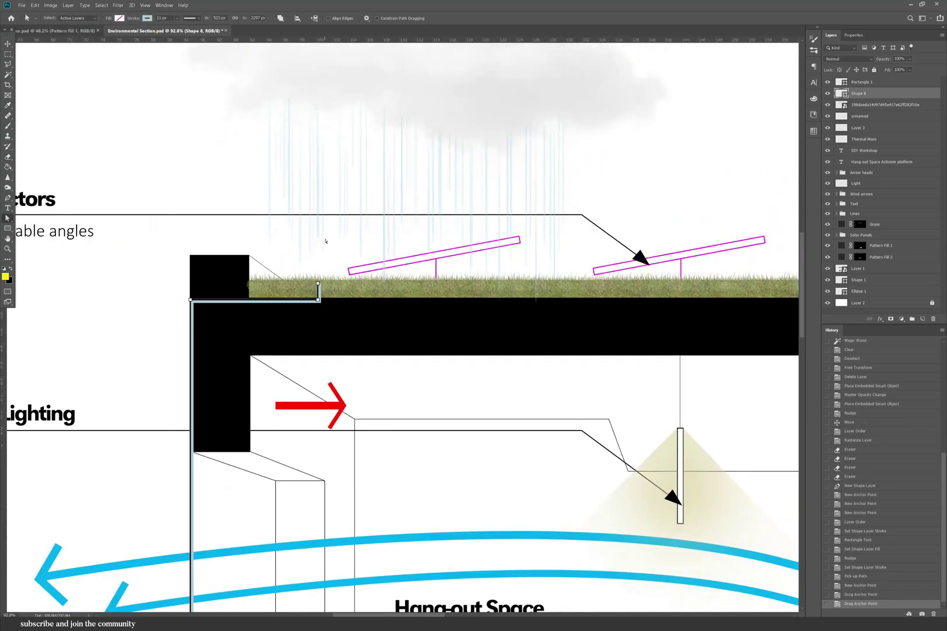
- Extend the roof end of the pipe line vertically up to the cloud
{"action": "scroll", "coordinate": [319, 316], "scroll_direction": "up", "scroll_amount": 1}
{"action": "left_click", "coordinate": [317, 226]}
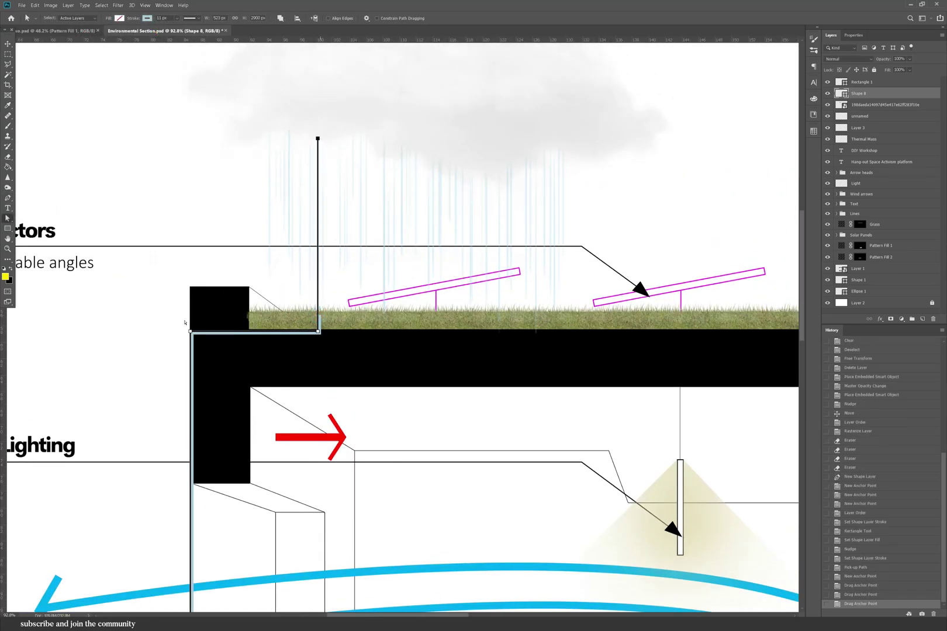
{"action": "left_click", "coordinate": [133, 346]}
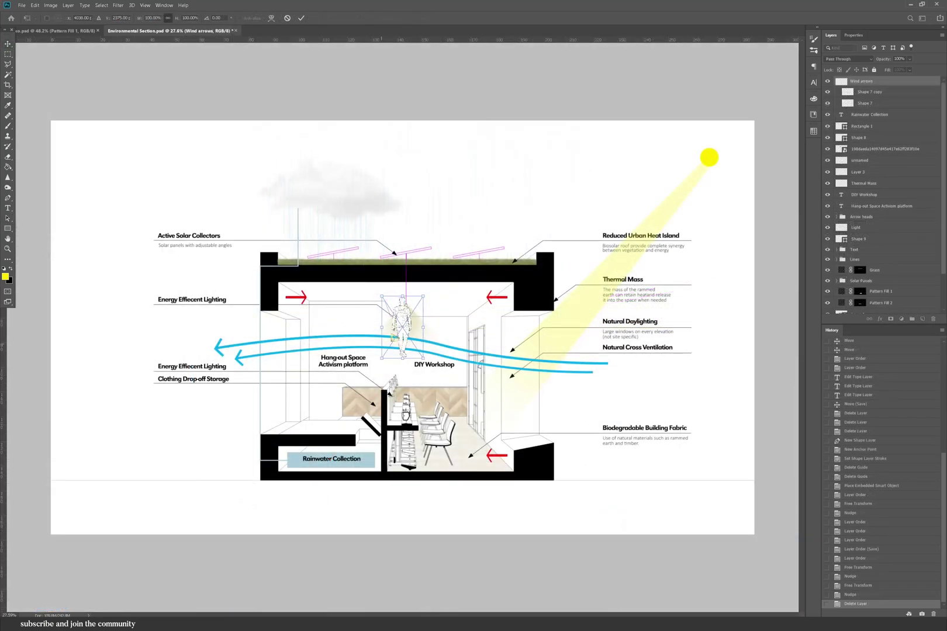
- Place the linework man with a backpack on the hang-out platform and enlarge him to room scale
{"action": "left_click_drag", "start_coordinate": [350, 390], "coordinate": [322, 409]}
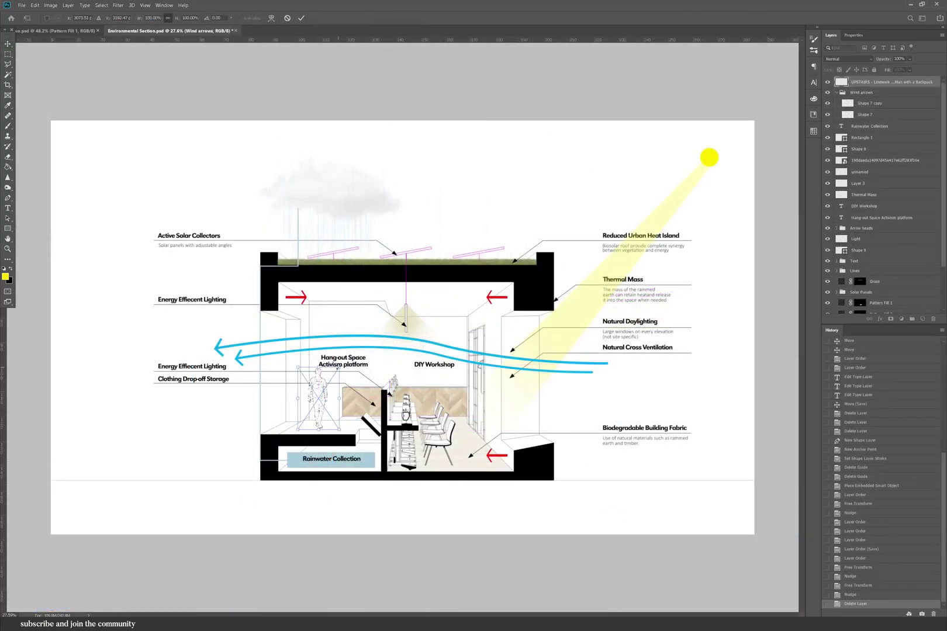
{"action": "left_click_drag", "start_coordinate": [340, 367], "coordinate": [361, 323]}
{"action": "key", "text": "Return"}
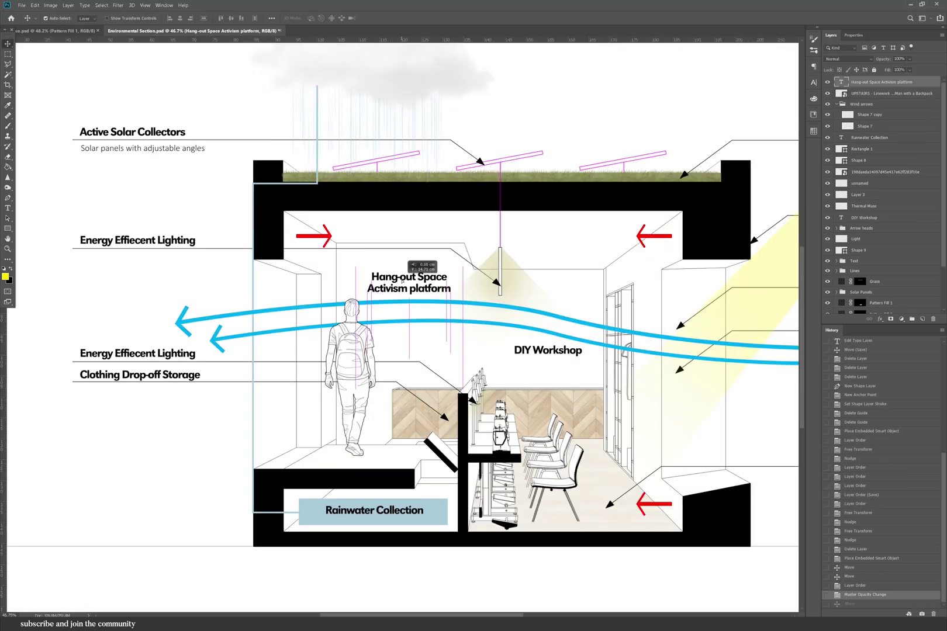
- Move the Hang-out Space Activism platform and DIY Workshop labels straight up above the blue airflow arrows
{"action": "left_click_drag", "start_coordinate": [403, 281], "coordinate": [403, 282]}
{"action": "scroll", "coordinate": [555, 377], "scroll_direction": "up", "scroll_amount": 2}
{"action": "double_click", "coordinate": [554, 377]}
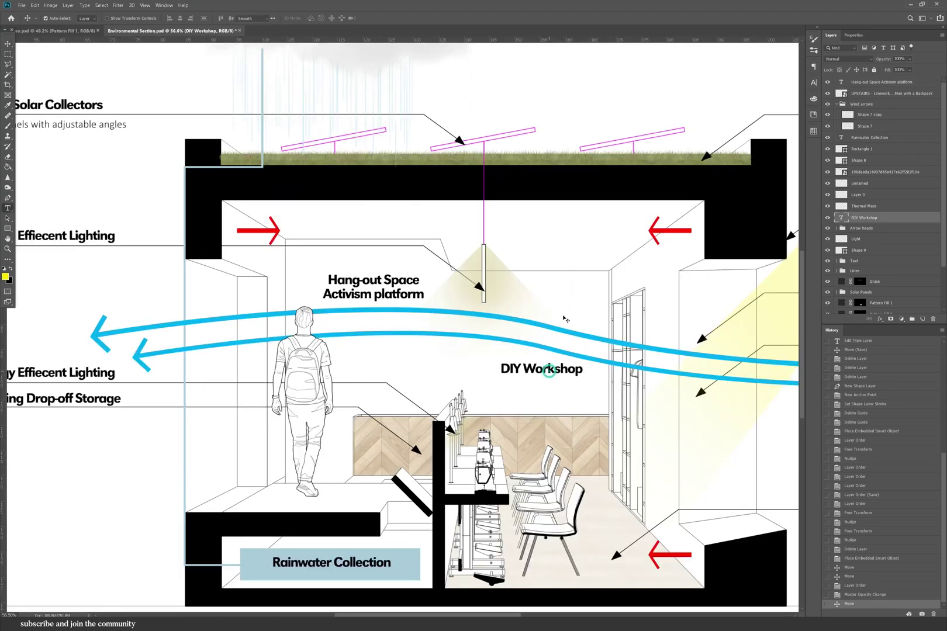
{"action": "left_click", "coordinate": [8, 44]}
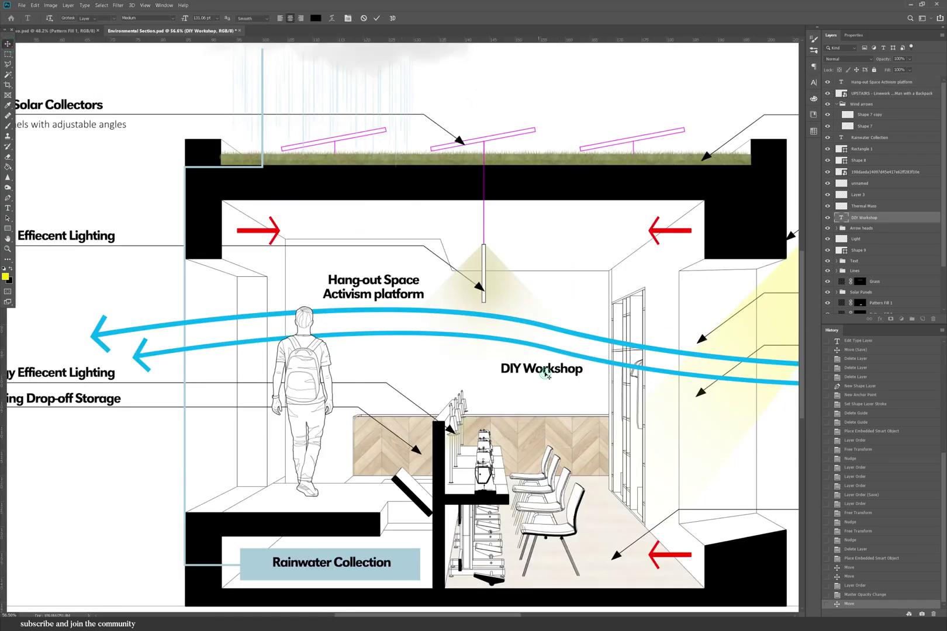
{"action": "left_click_drag", "start_coordinate": [545, 375], "coordinate": [545, 289]}
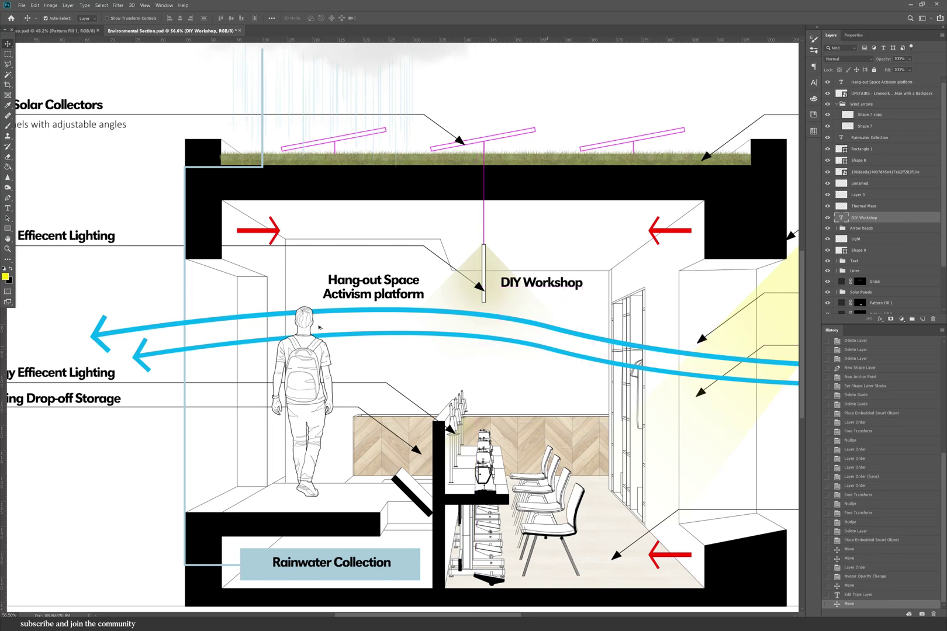
- Shift the Hang-out Space Activism platform label slightly away from the ceiling light
{"action": "scroll", "coordinate": [319, 327], "scroll_direction": "down", "scroll_amount": 3}
{"action": "scroll", "coordinate": [350, 293], "scroll_direction": "up", "scroll_amount": 2}
{"action": "left_click", "coordinate": [372, 284]}
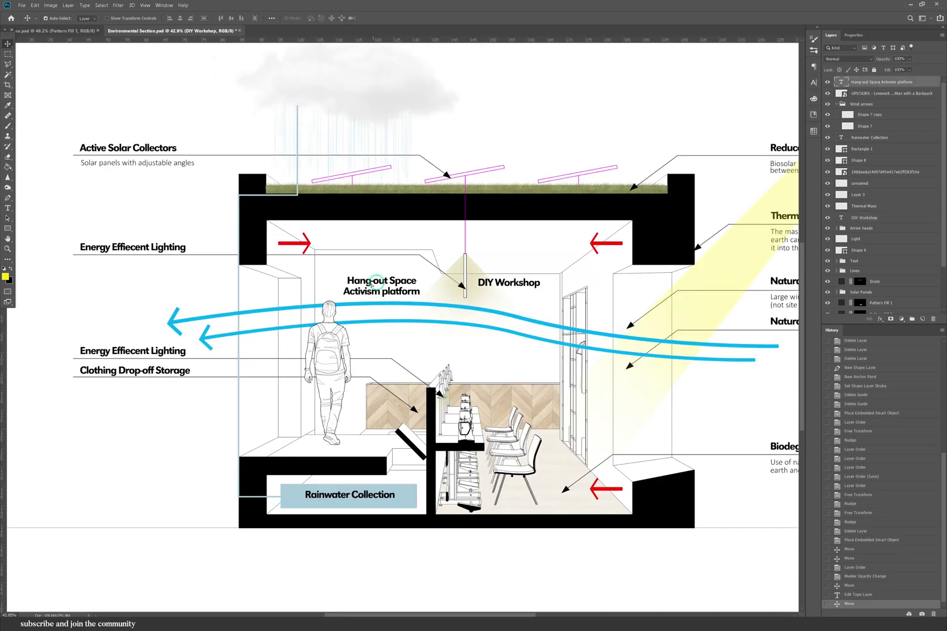
{"action": "left_click_drag", "start_coordinate": [372, 284], "coordinate": [367, 284]}
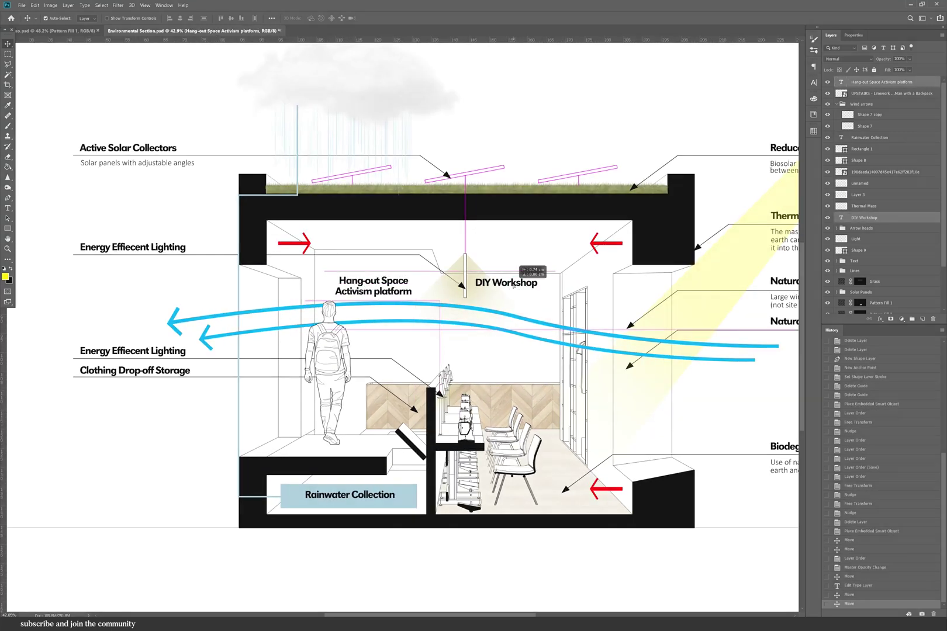